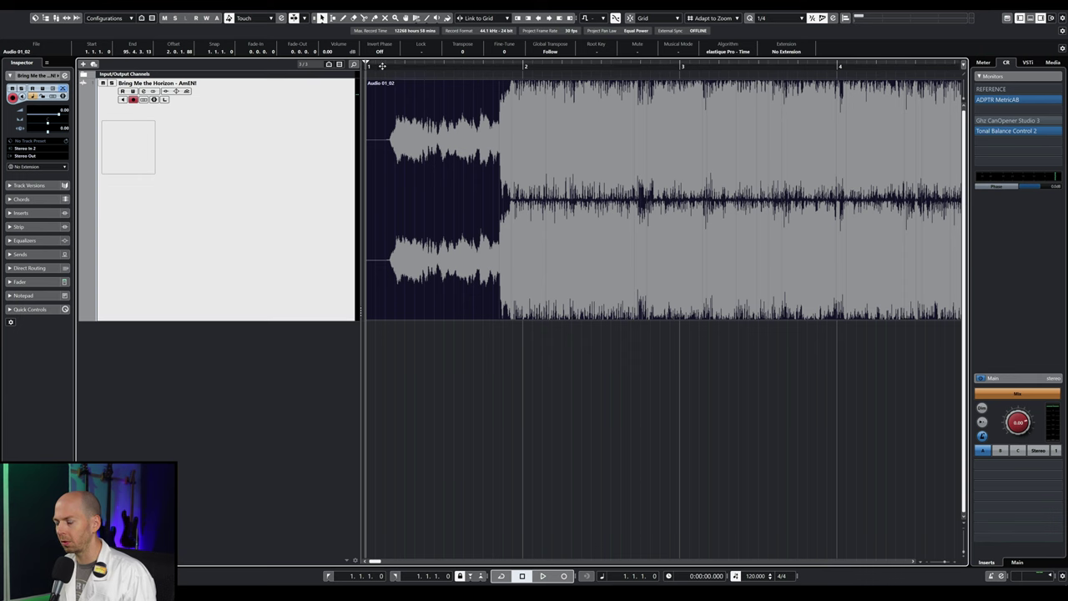
# - Play the Amen mix from the start and zoom the timeline in around bar 4
pyautogui.doubleClick(380, 65)
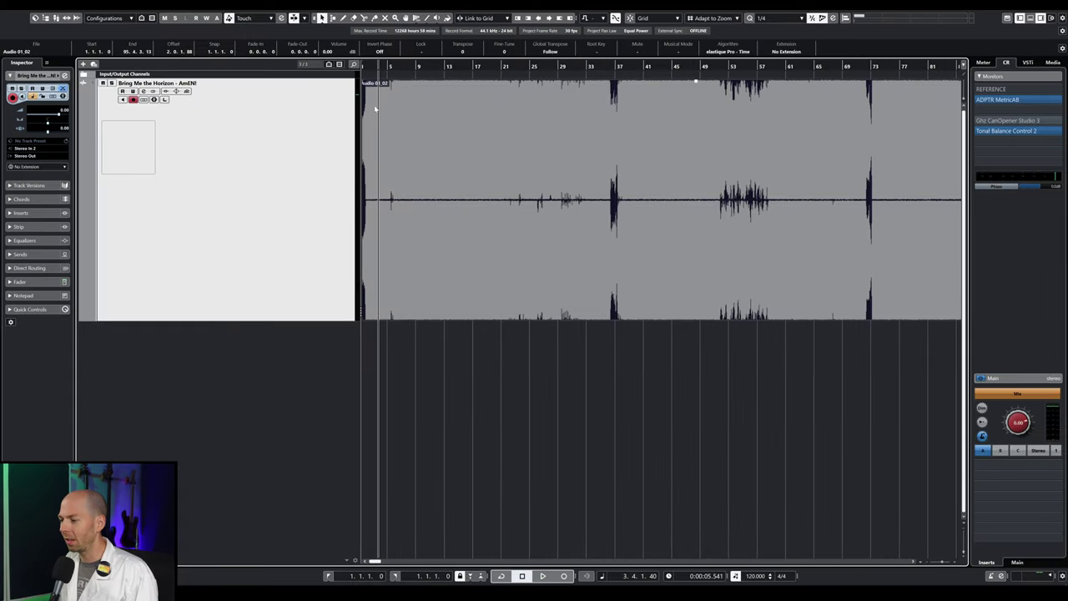
pyautogui.moveTo(368, 64); pyautogui.dragTo(350, 81)
pyautogui.moveTo(489, 65); pyautogui.dragTo(487, 124)
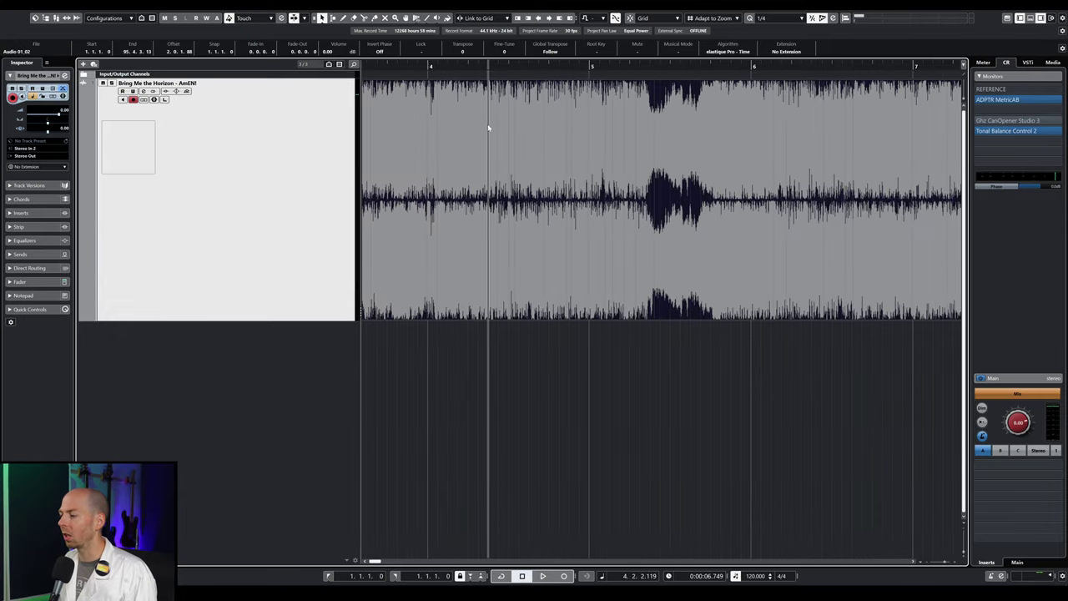
pyautogui.press('g')
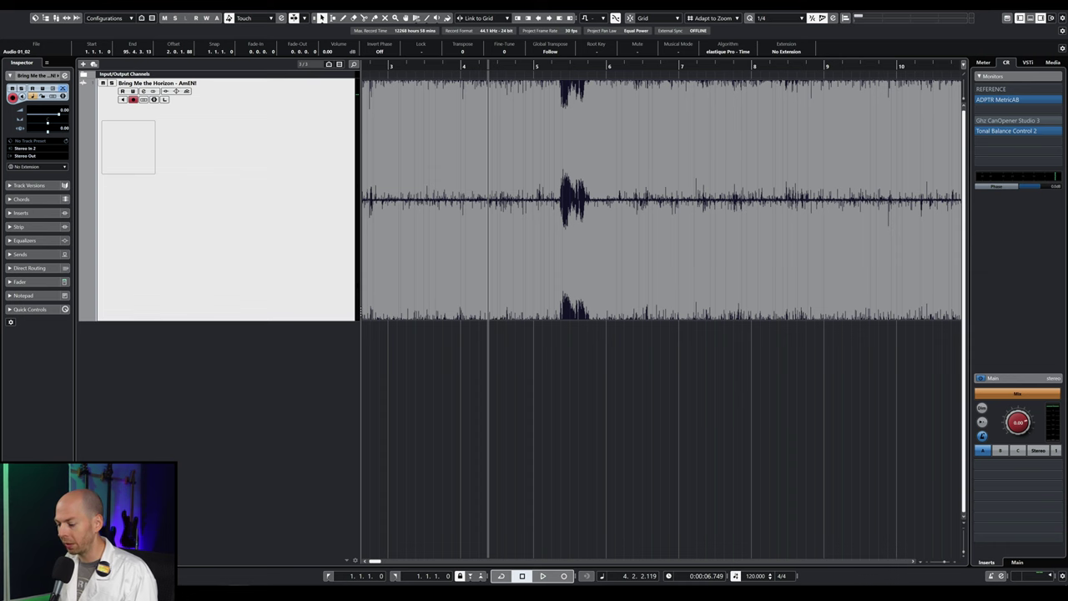
# - Bring up the DIGICheck Totalyser, position it over the arrangement, and restart playback
pyautogui.hotkey('alt', 'Tab')
pyautogui.moveTo(512, 79); pyautogui.dragTo(401, 83)
pyautogui.press('space')
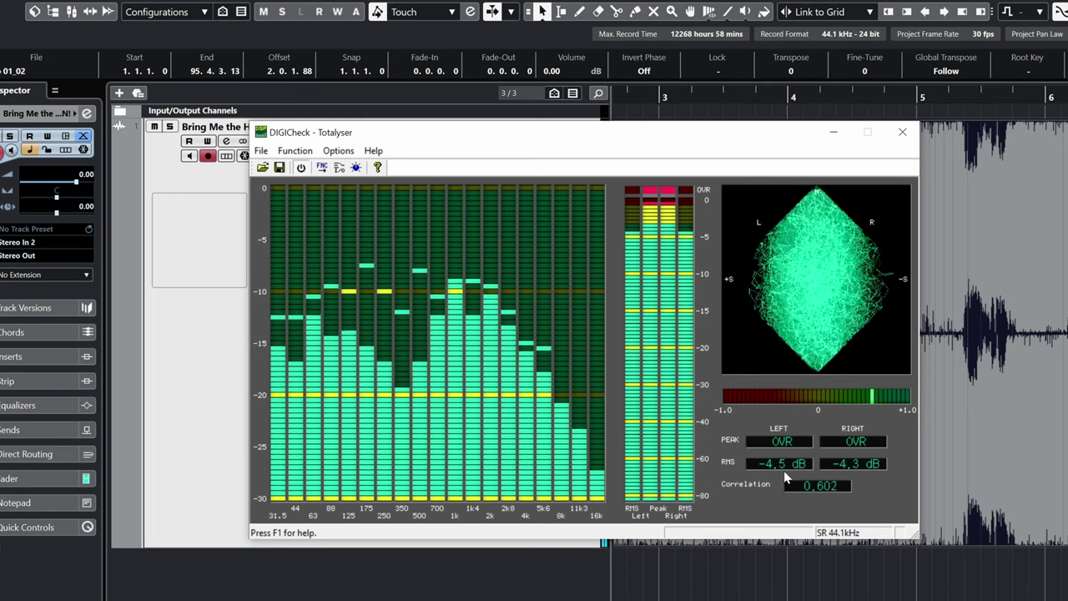
# - Stop playback, move the Totalyser window aside, and minimize it
pyautogui.press('space')
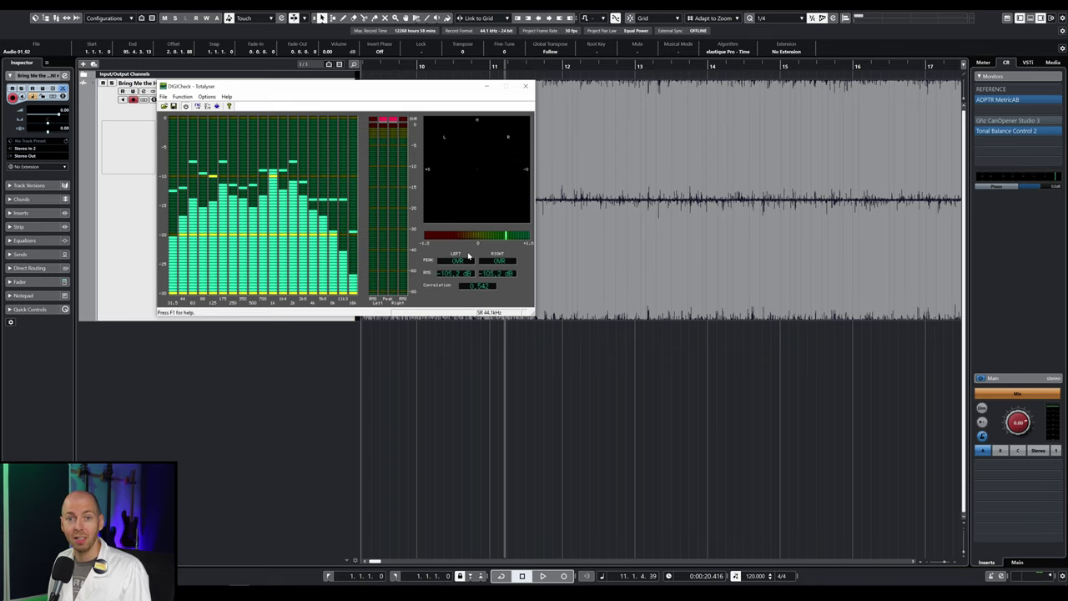
pyautogui.moveTo(473, 90); pyautogui.dragTo(679, 158)
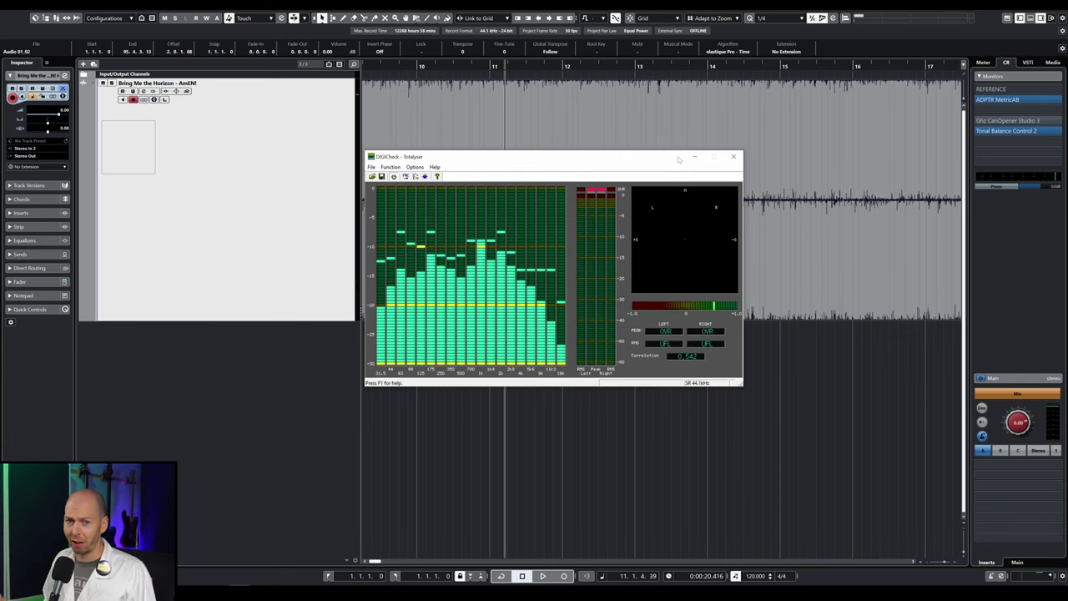
pyautogui.click(694, 156)
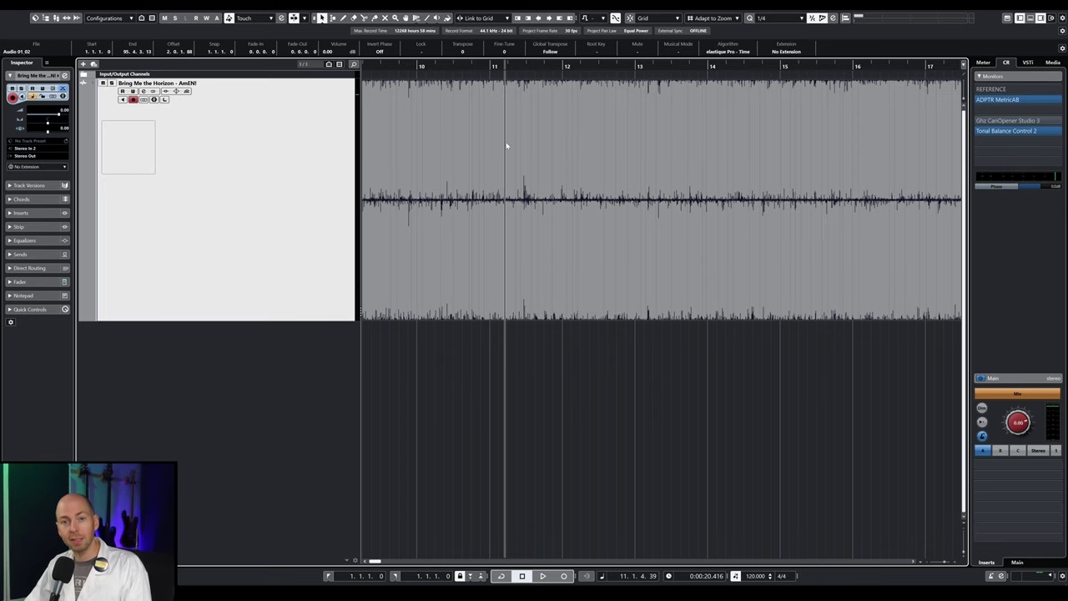
# - Zoom out, zoom back in on the clip's start, and briefly play the mix
pyautogui.press('g')
pyautogui.press('g')
pyautogui.press('g')
pyautogui.press('g')
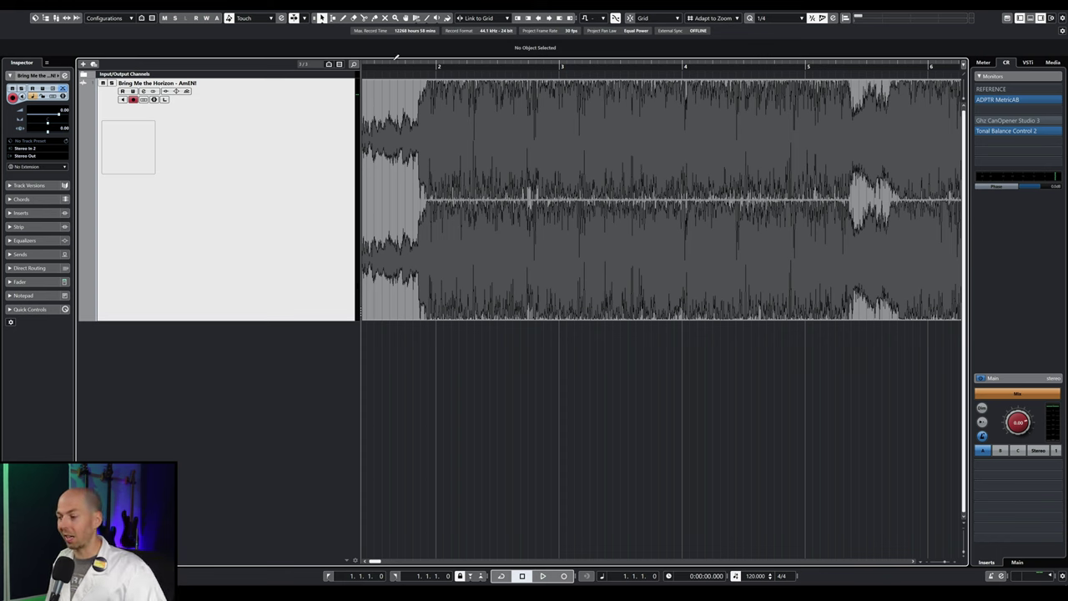
pyautogui.moveTo(397, 57); pyautogui.dragTo(354, 76)
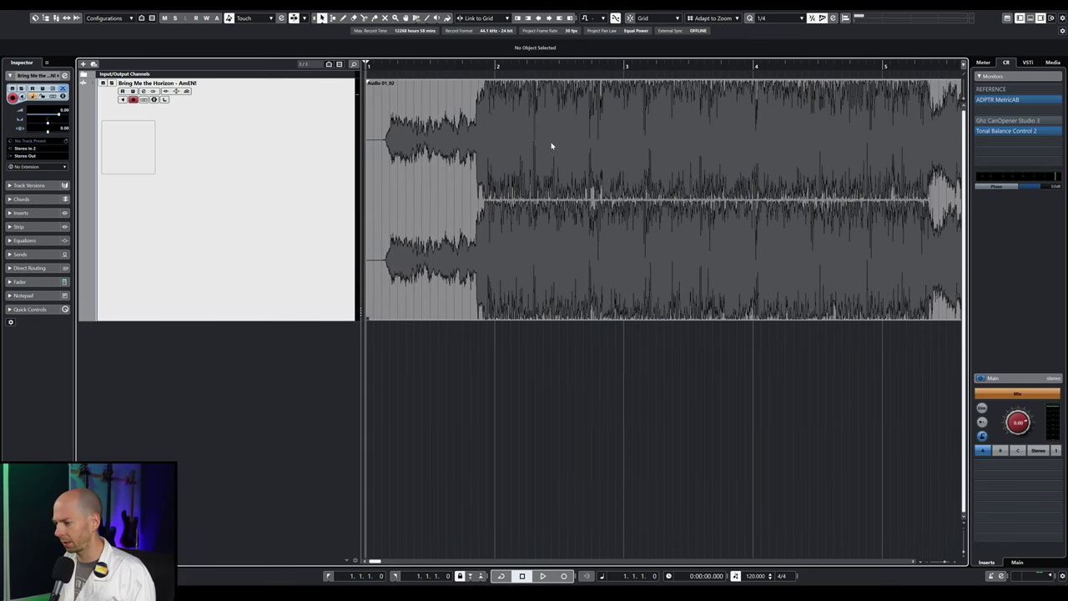
pyautogui.press('space')
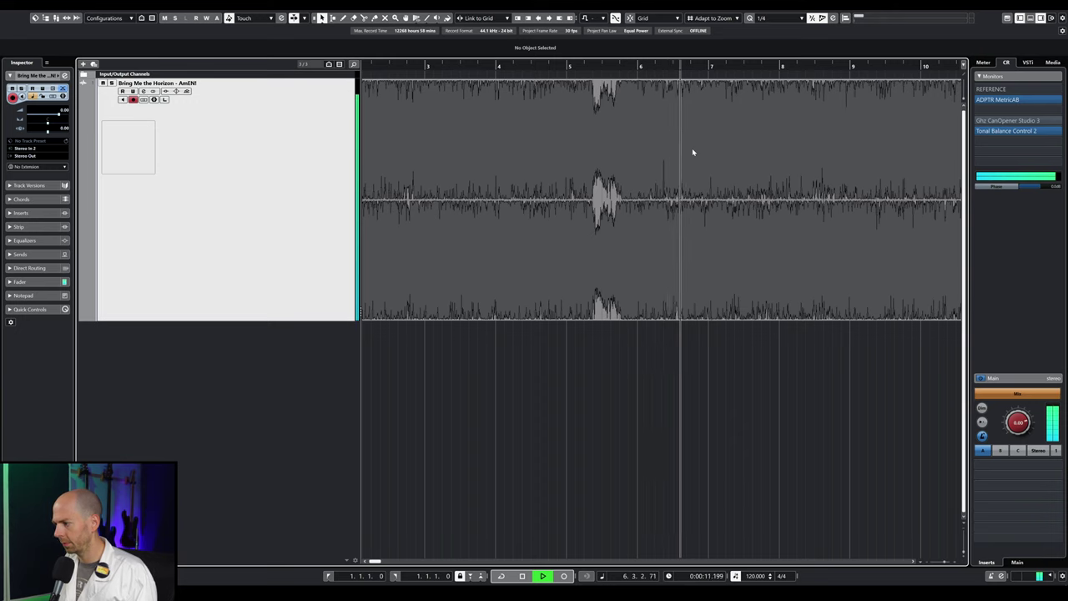
pyautogui.press('space')
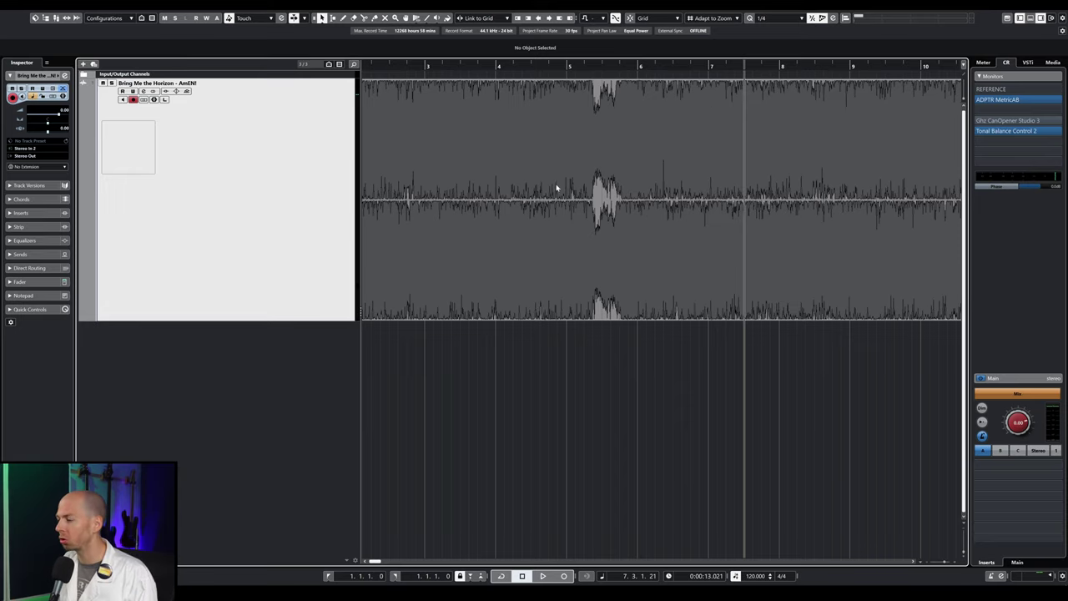
# - Show bars 1–16, zoom in around bar 6, and play from there
pyautogui.press('g')
pyautogui.press('g')
pyautogui.press('g')
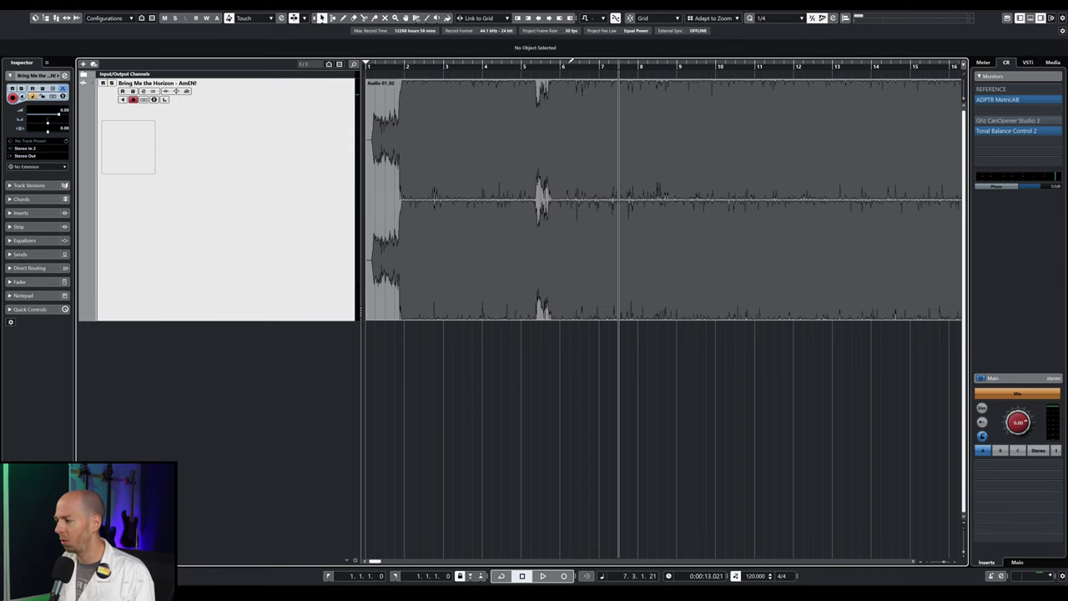
pyautogui.moveTo(562, 65); pyautogui.dragTo(558, 76)
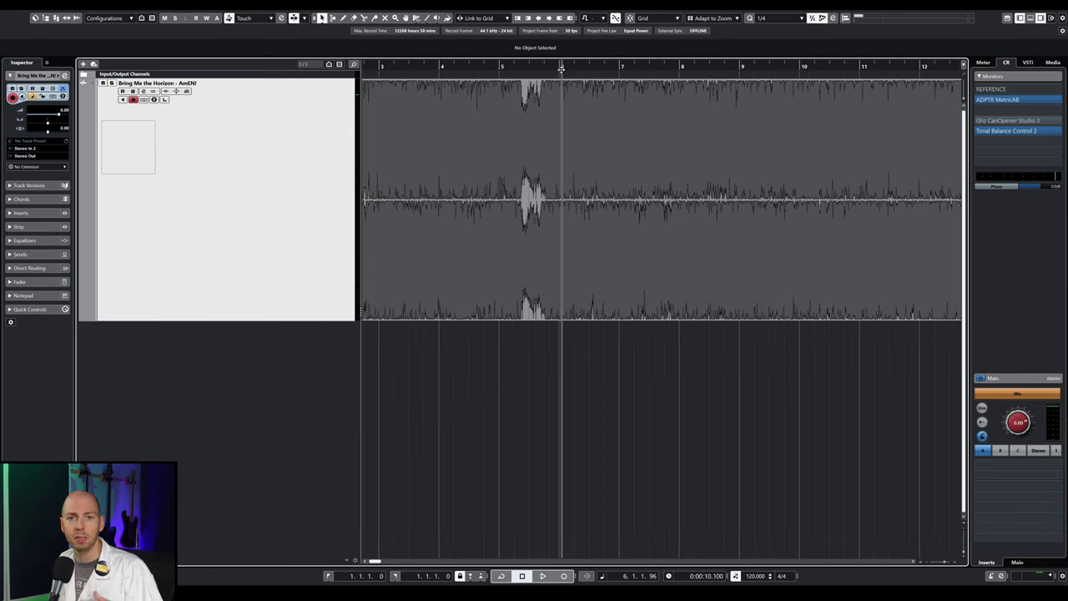
pyautogui.press('space')
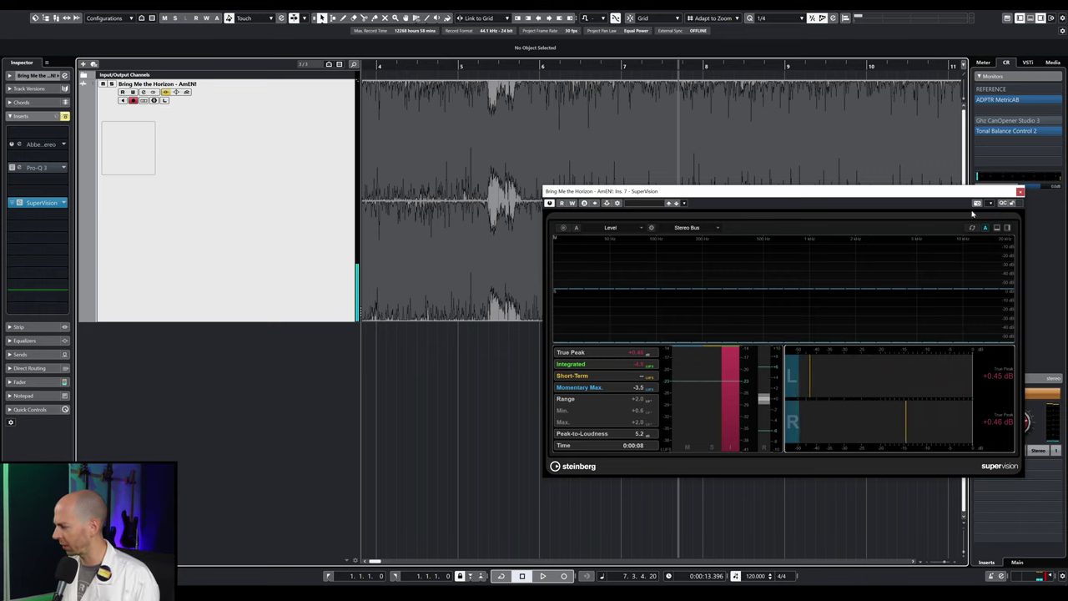
# - Close the SuperVision loudness meter window
pyautogui.click(1020, 192)
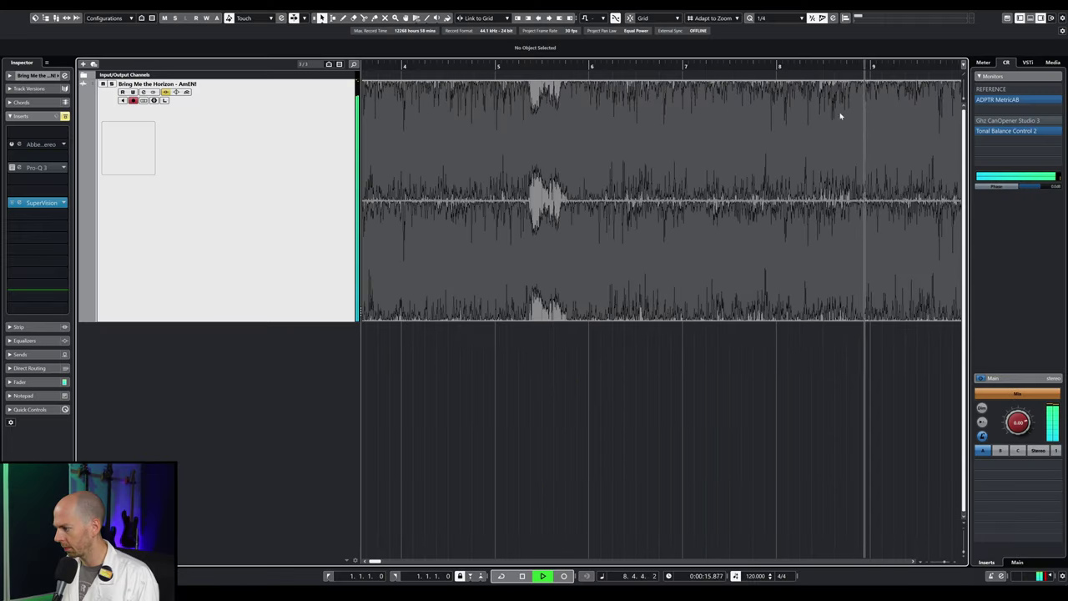
# - Stop playback and magnify the waveform near bar 7 down to single cycles
pyautogui.press('space')
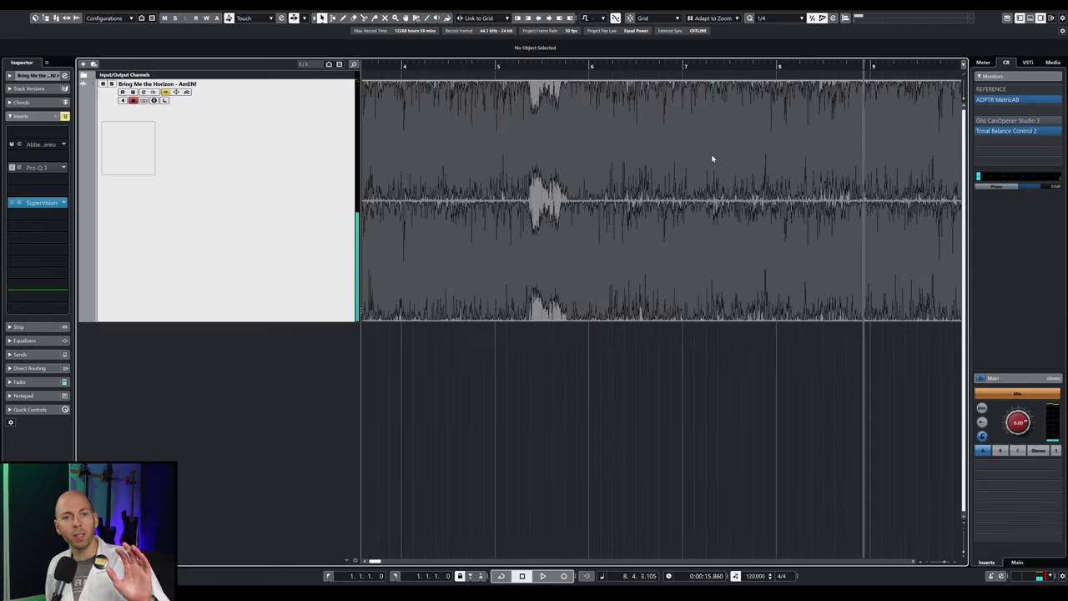
pyautogui.scroll(2, 769, 123)
pyautogui.scroll(1, 769, 122)
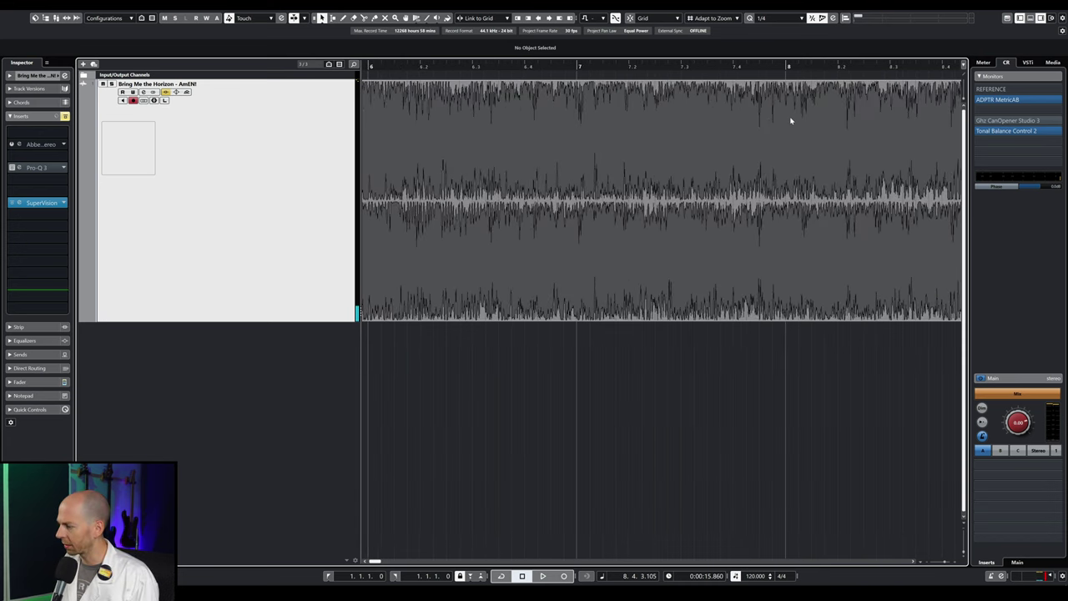
pyautogui.scroll(2, 864, 131)
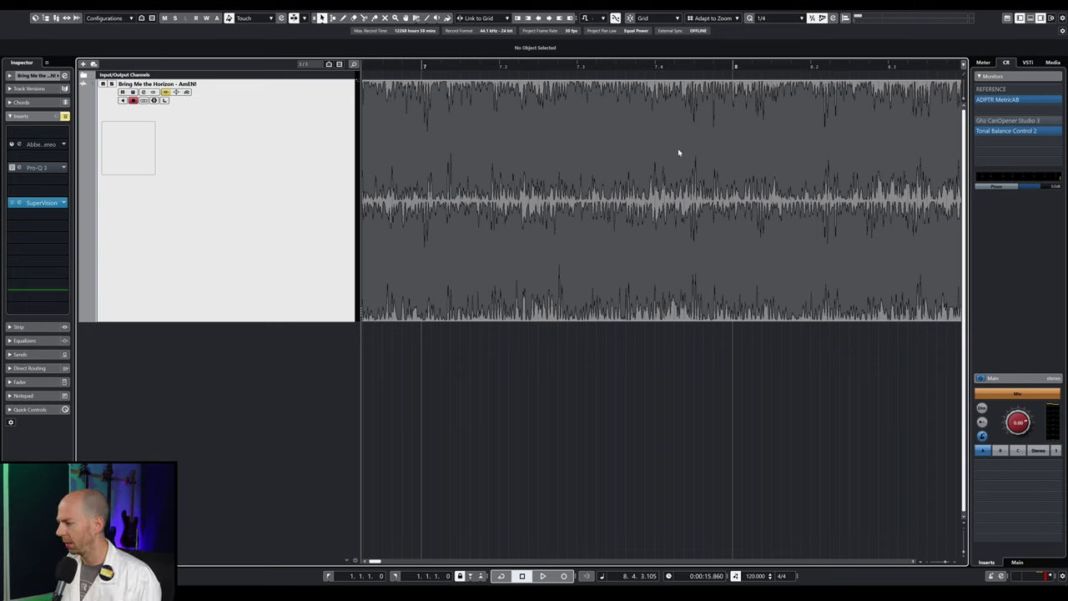
pyautogui.scroll(3, 424, 106)
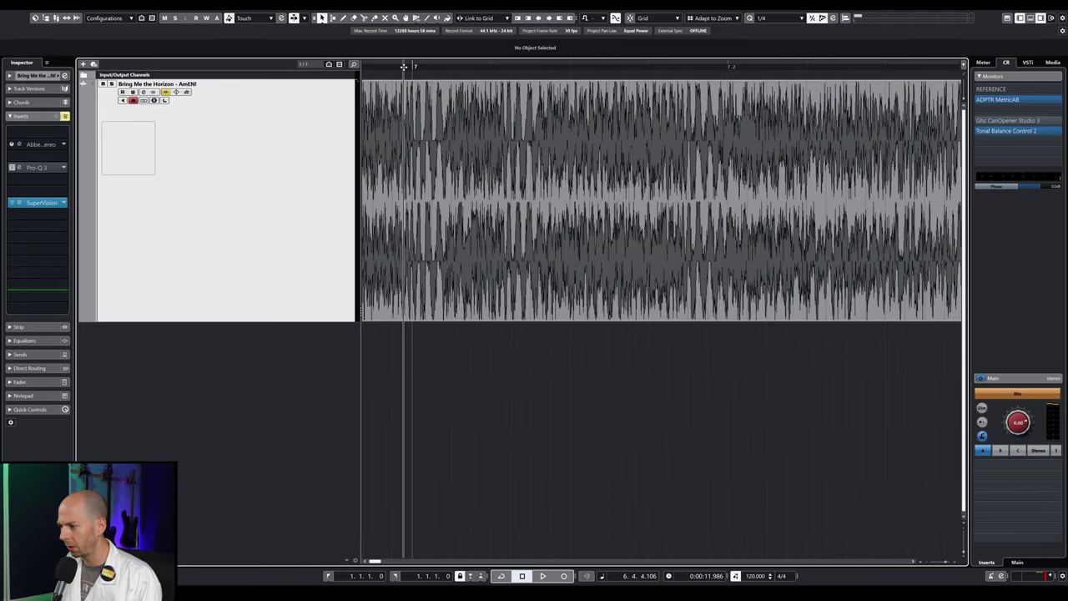
pyautogui.moveTo(403, 70); pyautogui.dragTo(410, 142)
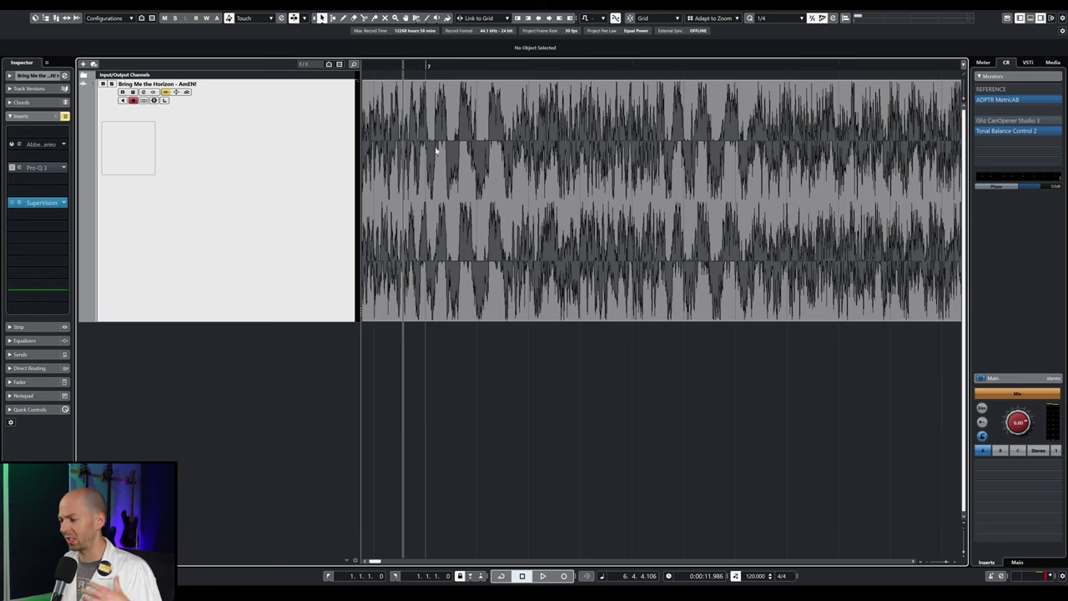
pyautogui.moveTo(423, 175); pyautogui.dragTo(413, 179)
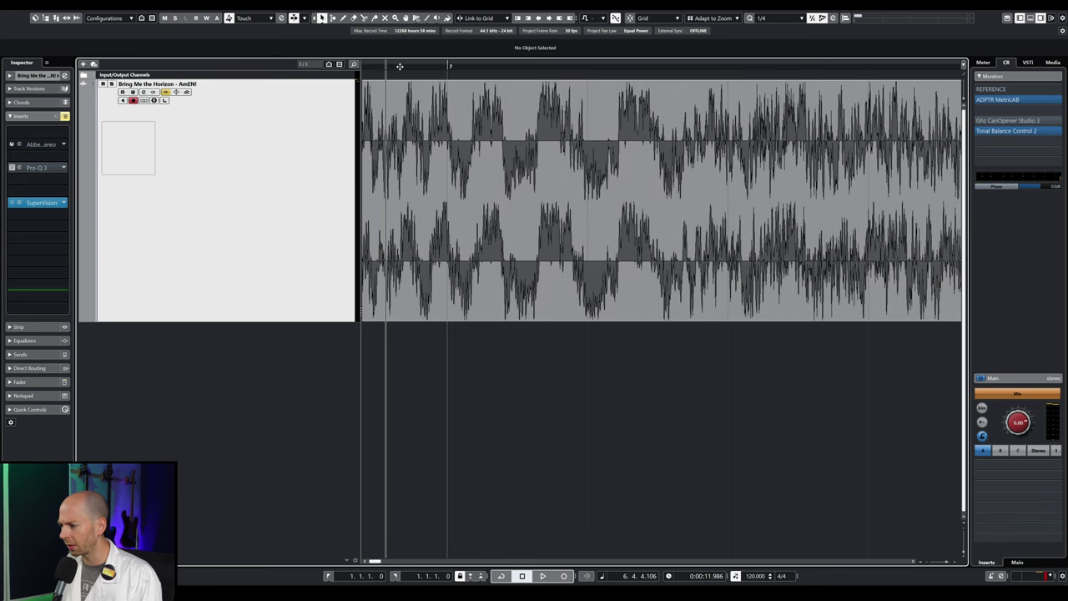
pyautogui.moveTo(399, 67); pyautogui.dragTo(644, 67)
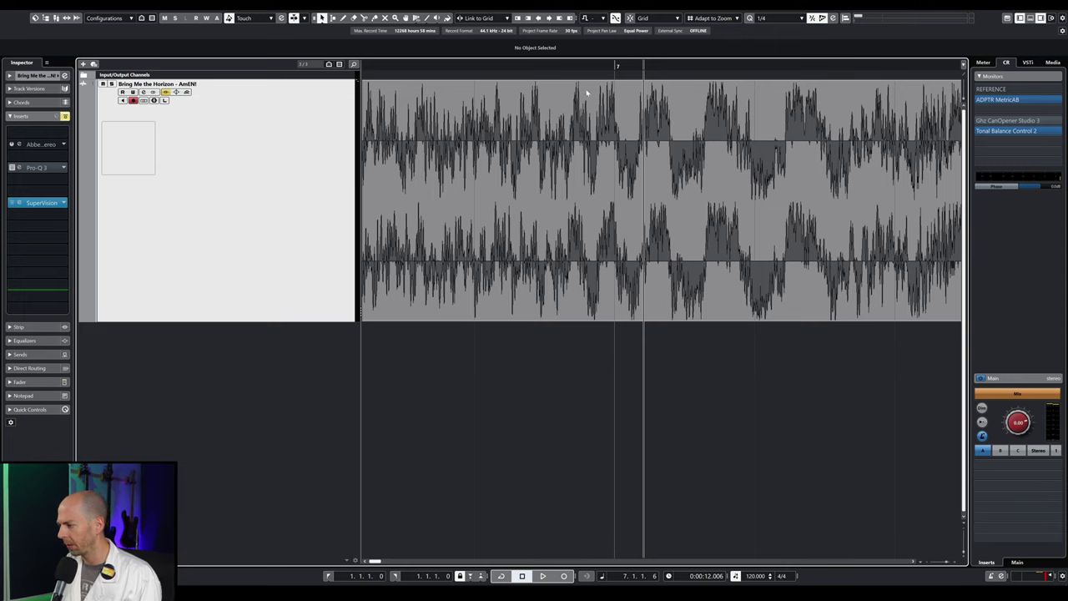
# - Put the playhead just before bar 7, zoom closer, and enter 995 in Calculator
pyautogui.click(597, 66)
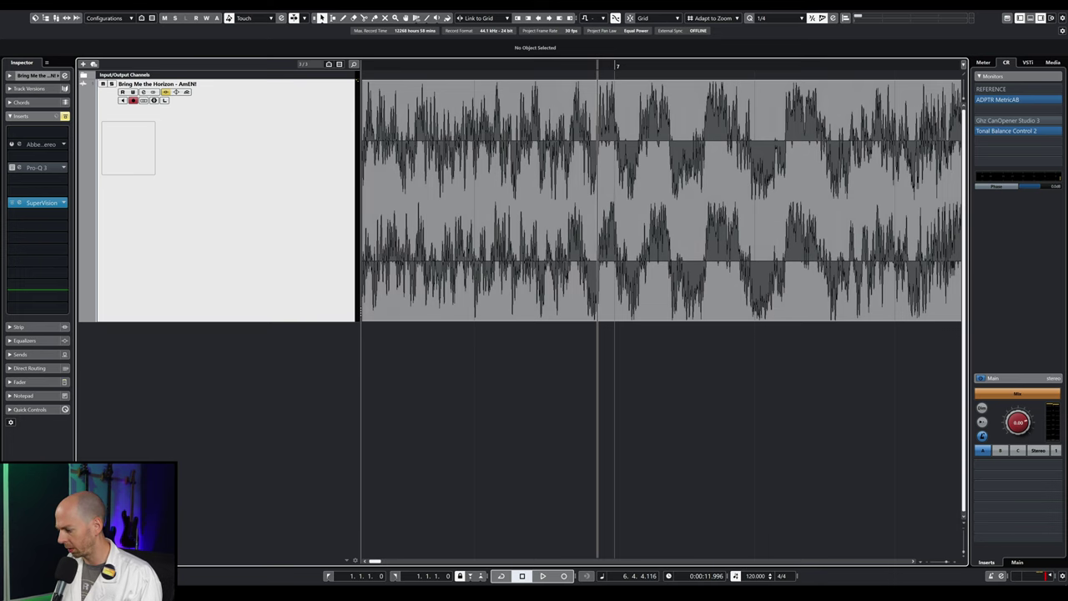
pyautogui.moveTo(592, 66); pyautogui.dragTo(596, 78)
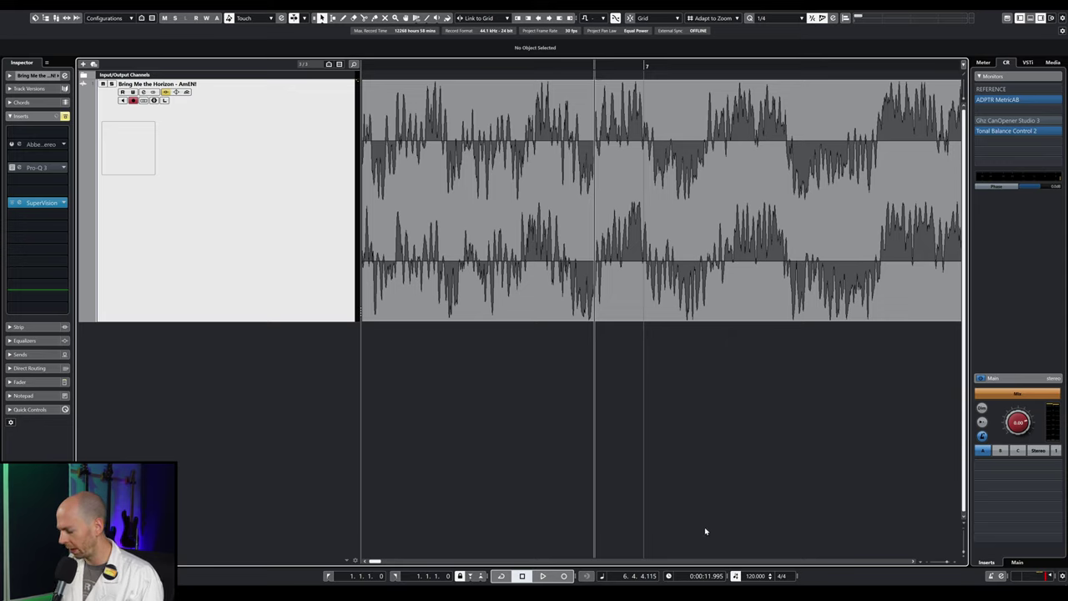
pyautogui.press('XF86Calculator')
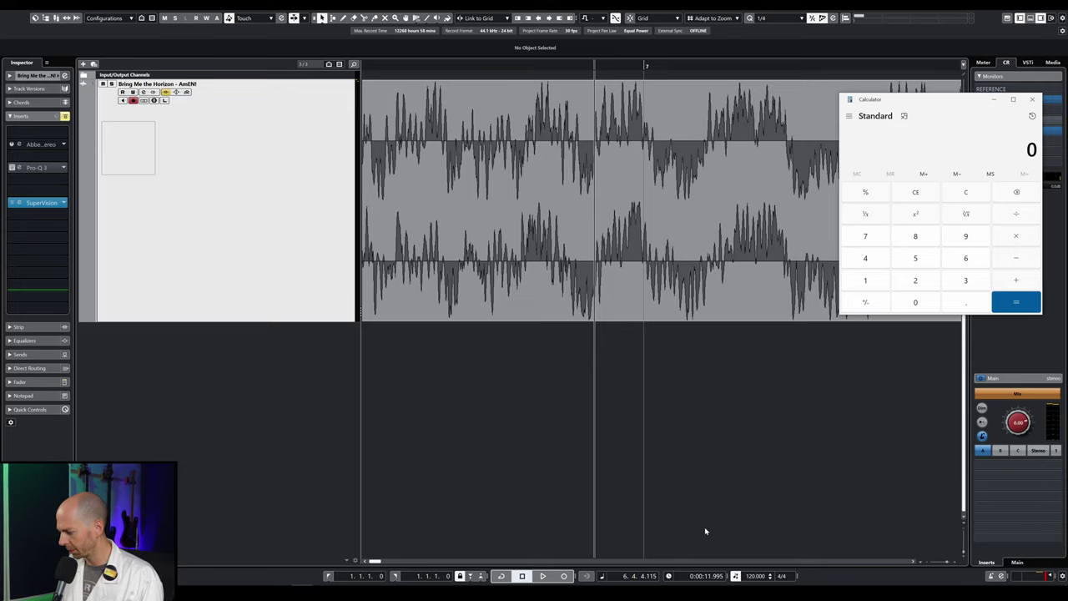
pyautogui.write('995')
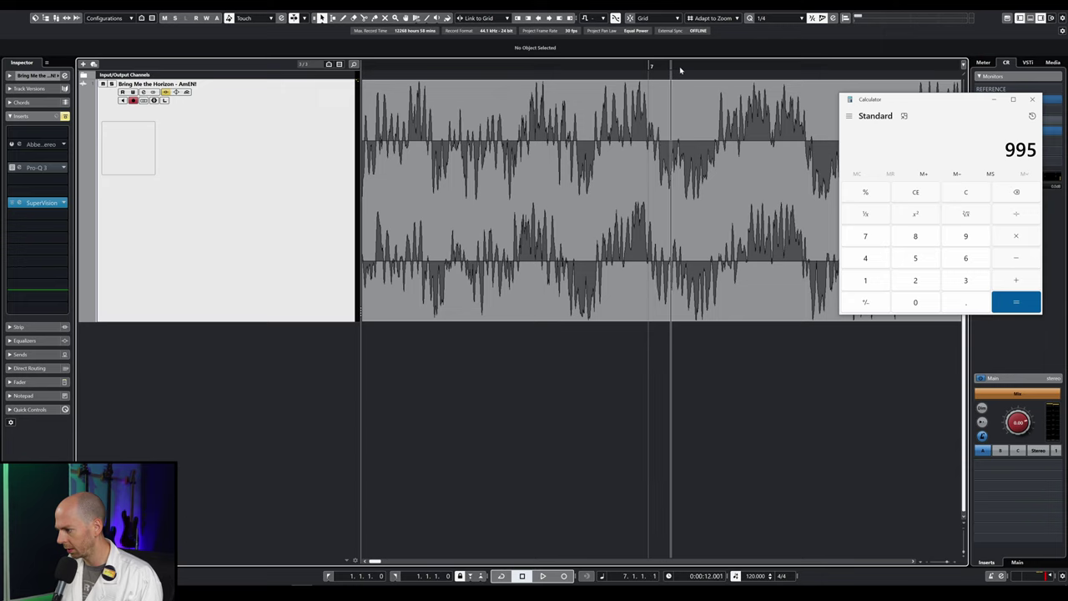
pyautogui.moveTo(714, 69); pyautogui.dragTo(719, 69)
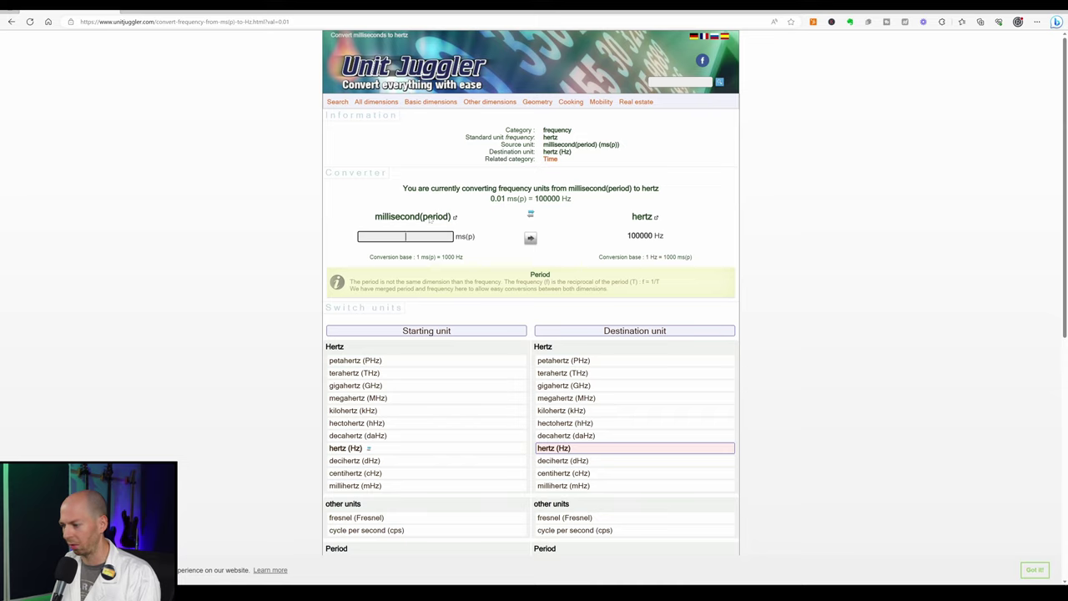
# - Convert 10 ms(p) to 100 Hz in Unit Juggler, then minimize the browser
pyautogui.write('10')
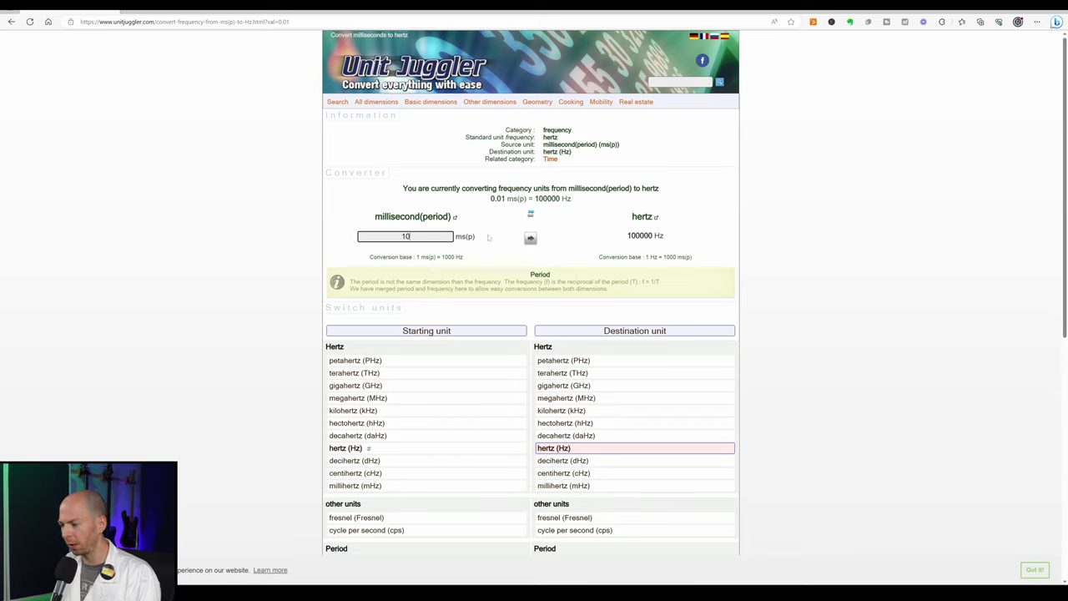
pyautogui.click(530, 239)
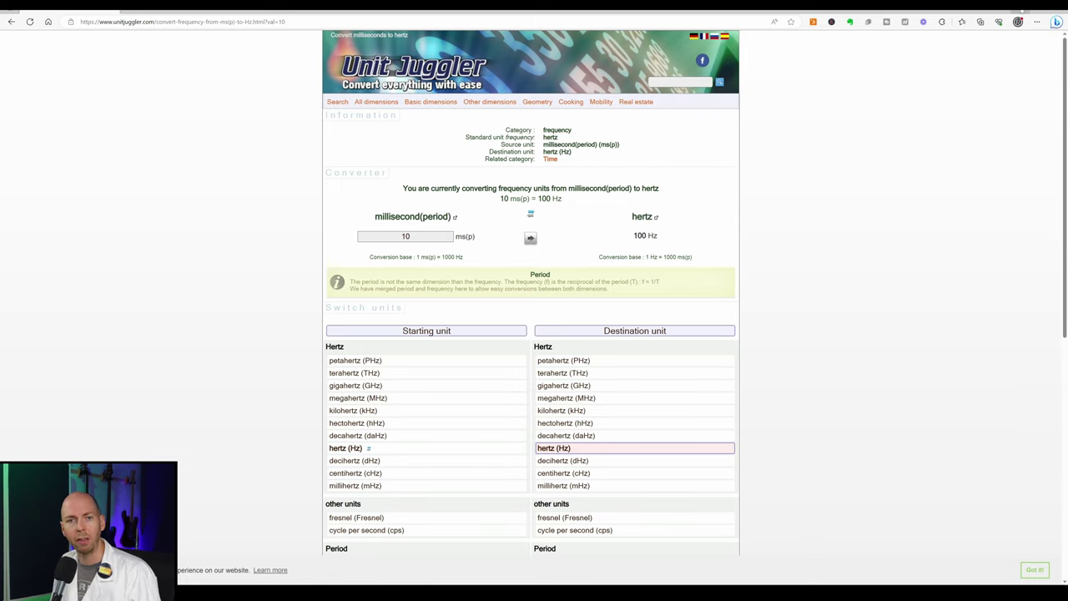
pyautogui.click(1021, 12)
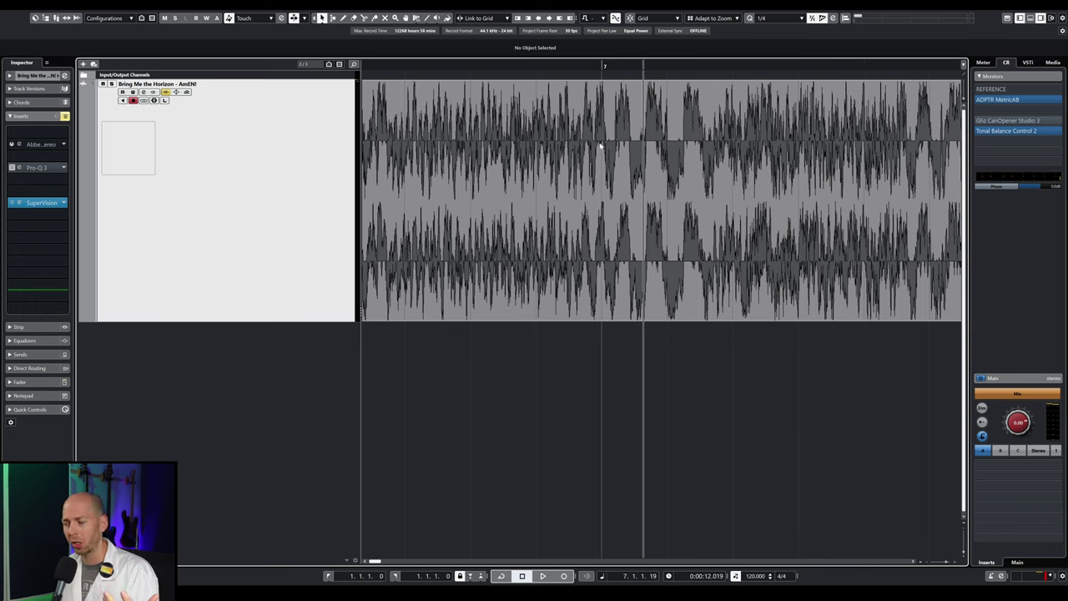
# - Select the Amen audio event, zoom in, and place the cursor just after beat 10.2
pyautogui.scroll(2, 602, 90)
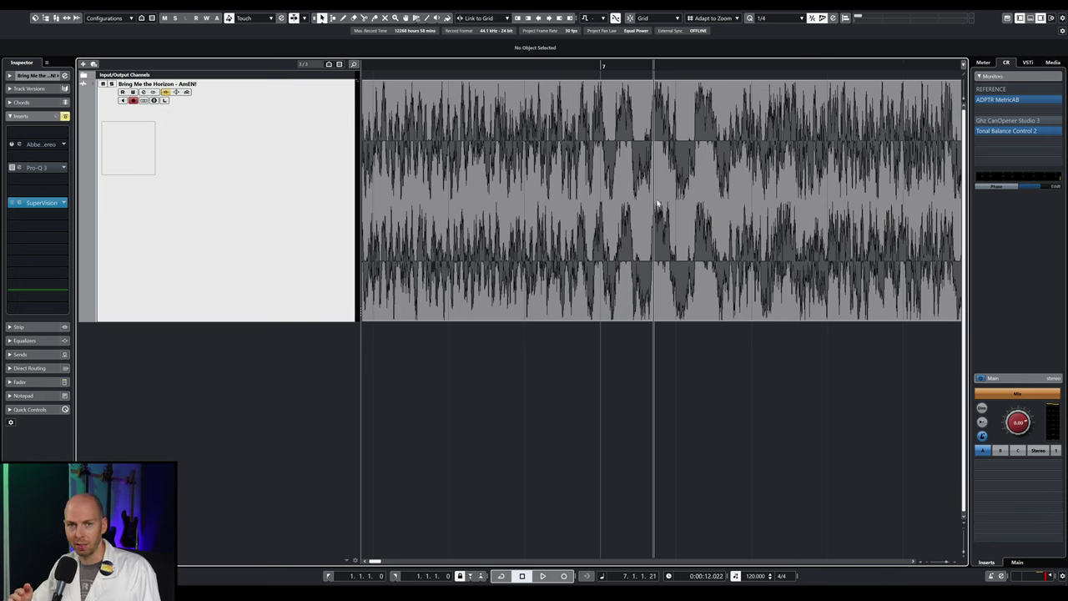
pyautogui.click(596, 101)
pyautogui.scroll(3, 701, 96)
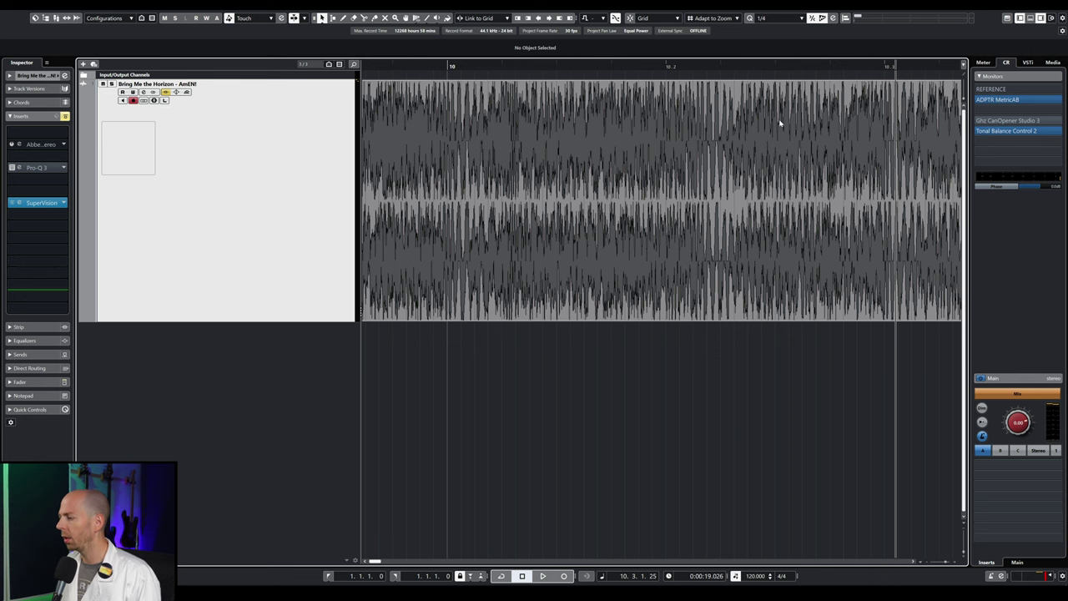
pyautogui.scroll(2, 772, 117)
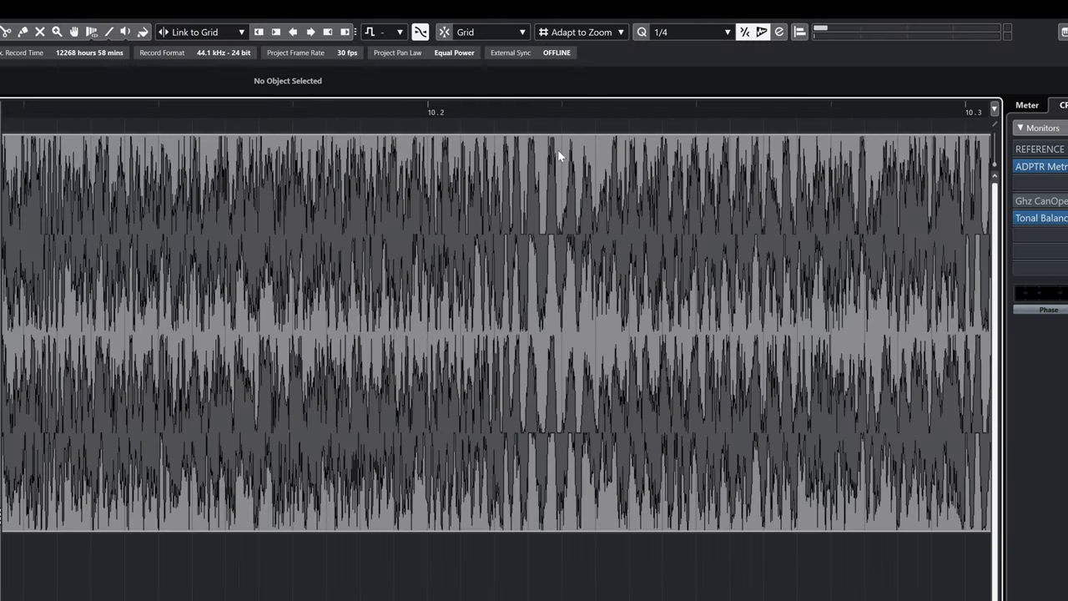
pyautogui.scroll(-1, 602, 197)
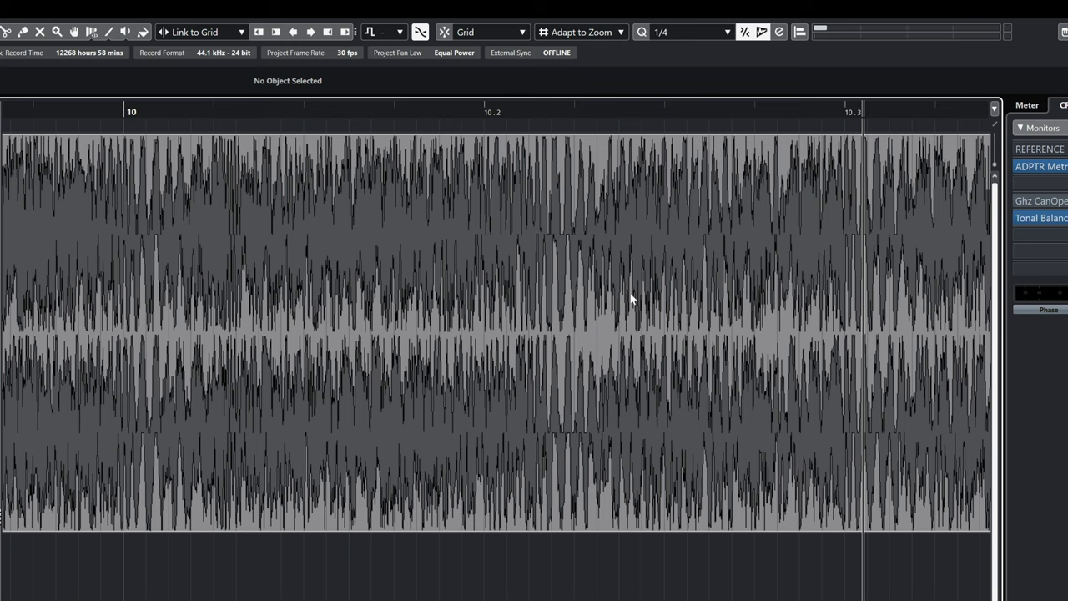
pyautogui.scroll(1, 545, 170)
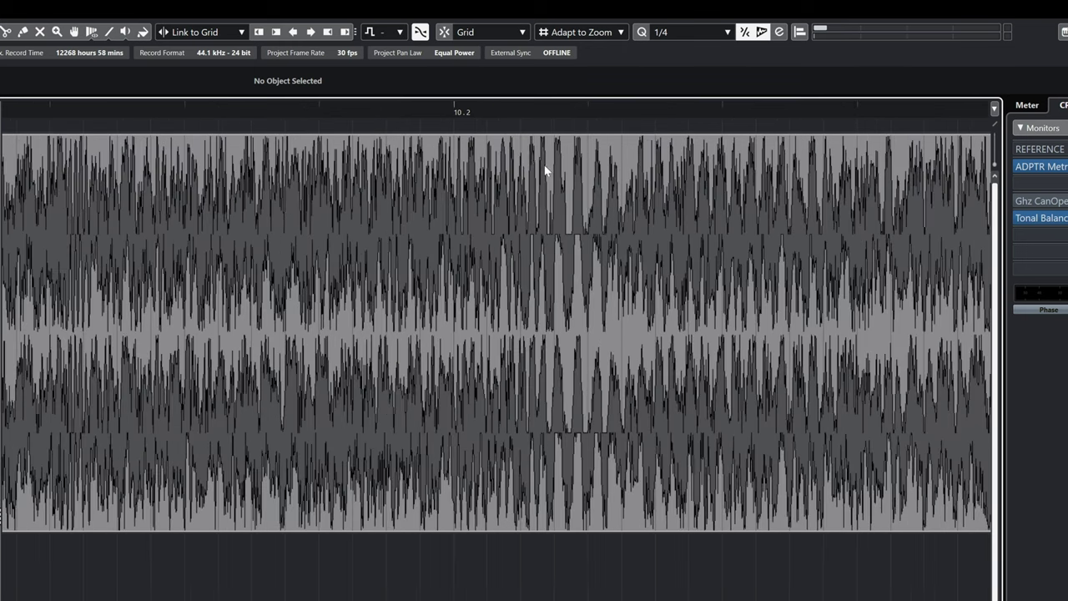
pyautogui.click(535, 109)
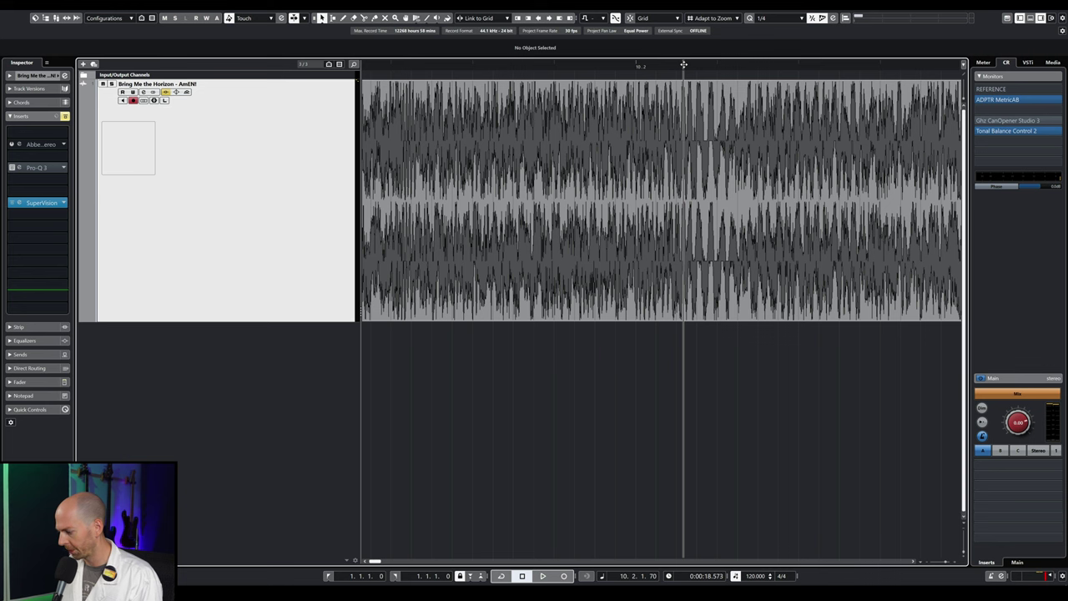
# - Nudge the cursor later in bar 10 and compute 573−616 and 616−671 in Calculator
pyautogui.moveTo(684, 64); pyautogui.dragTo(715, 66)
pyautogui.press('XF86Calculator')
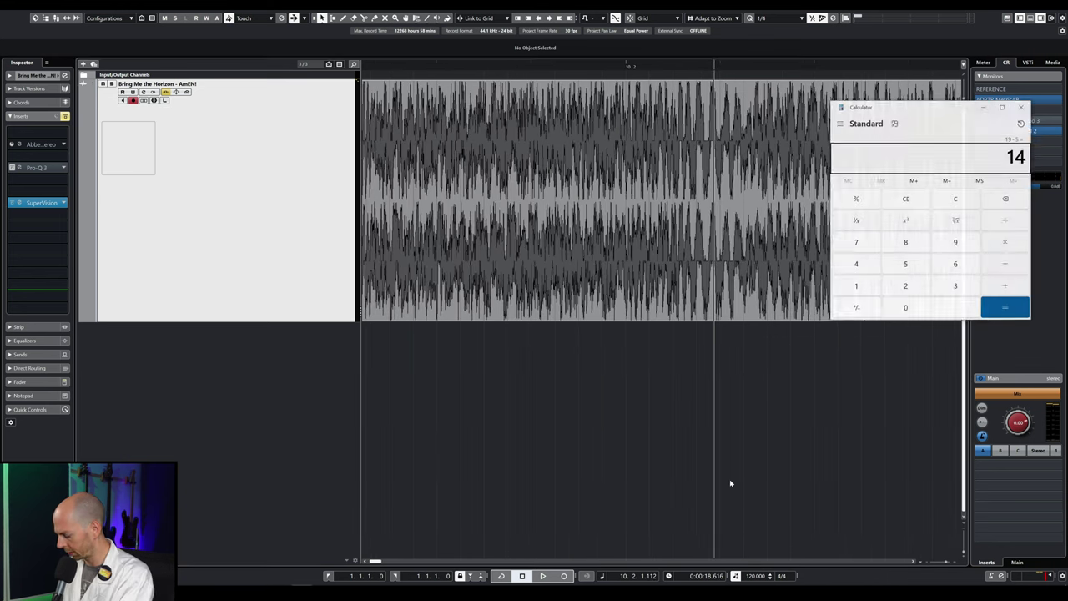
pyautogui.write('573-616')
pyautogui.press('Return')
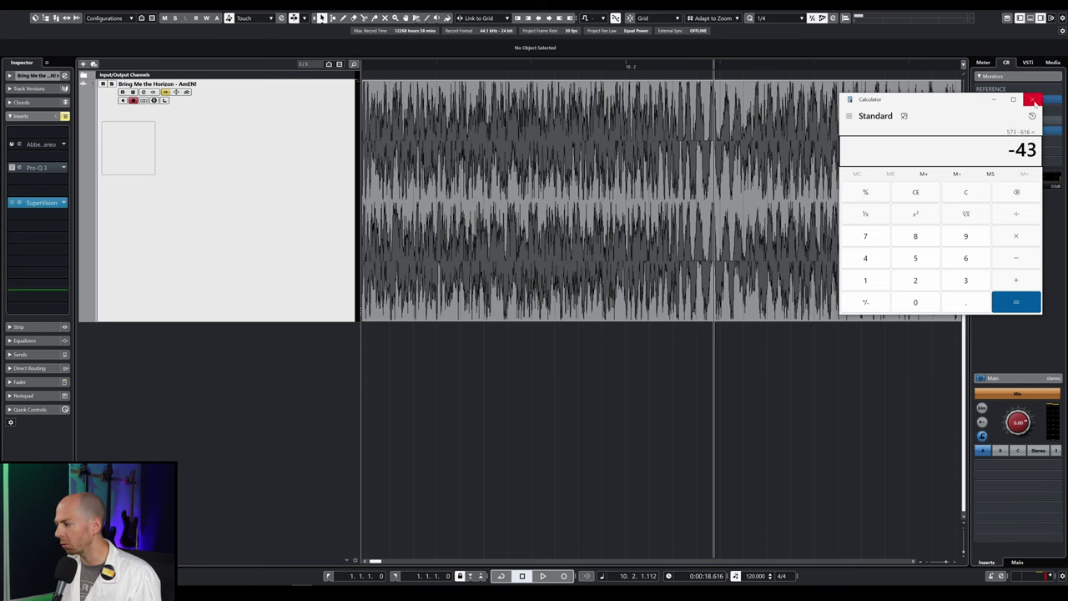
pyautogui.click(1032, 99)
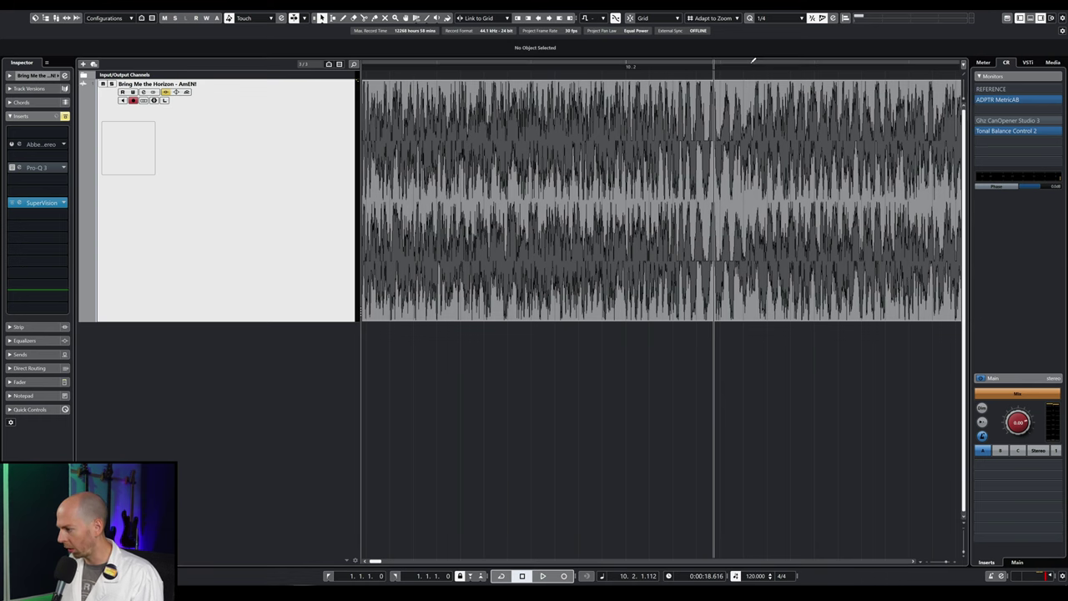
pyautogui.press('XF86Calculator')
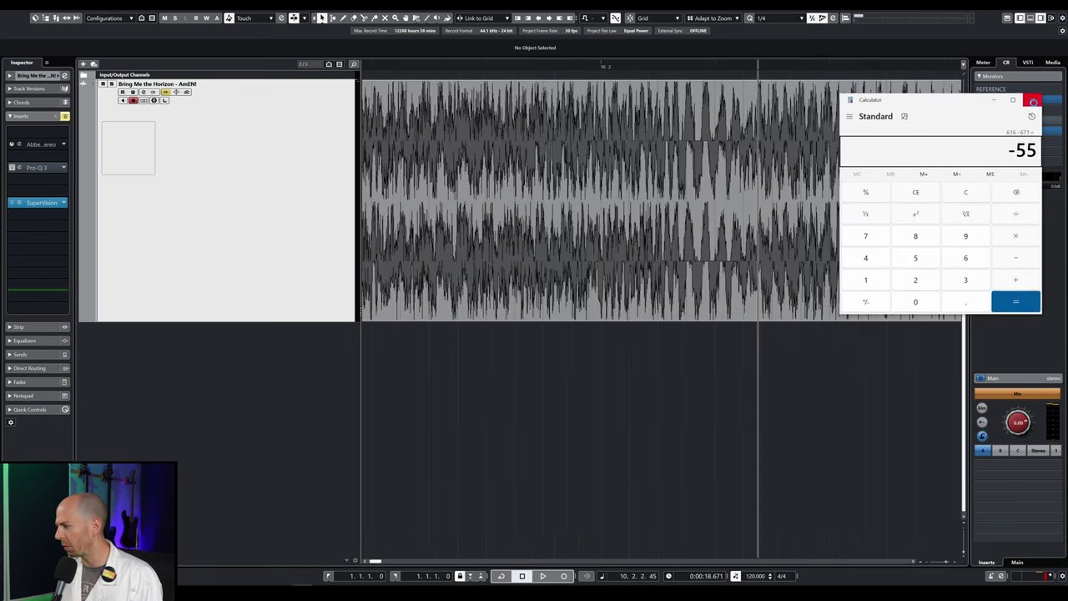
pyautogui.click(1033, 100)
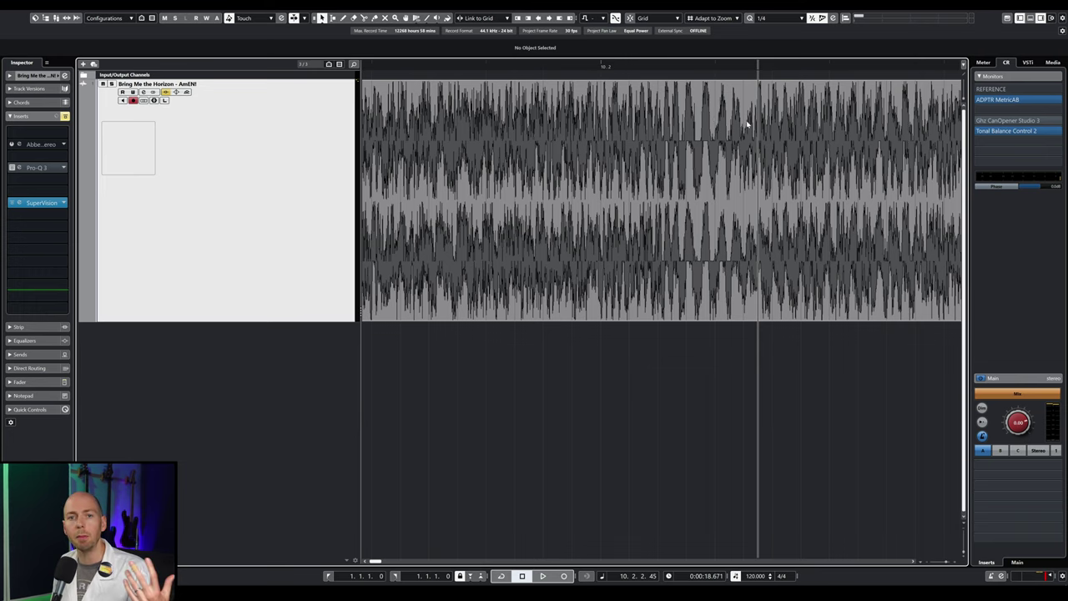
# - Zoom out, play the mix from near bar 4, and open the RS124 Stereo insert editor
pyautogui.scroll(-1, 614, 148)
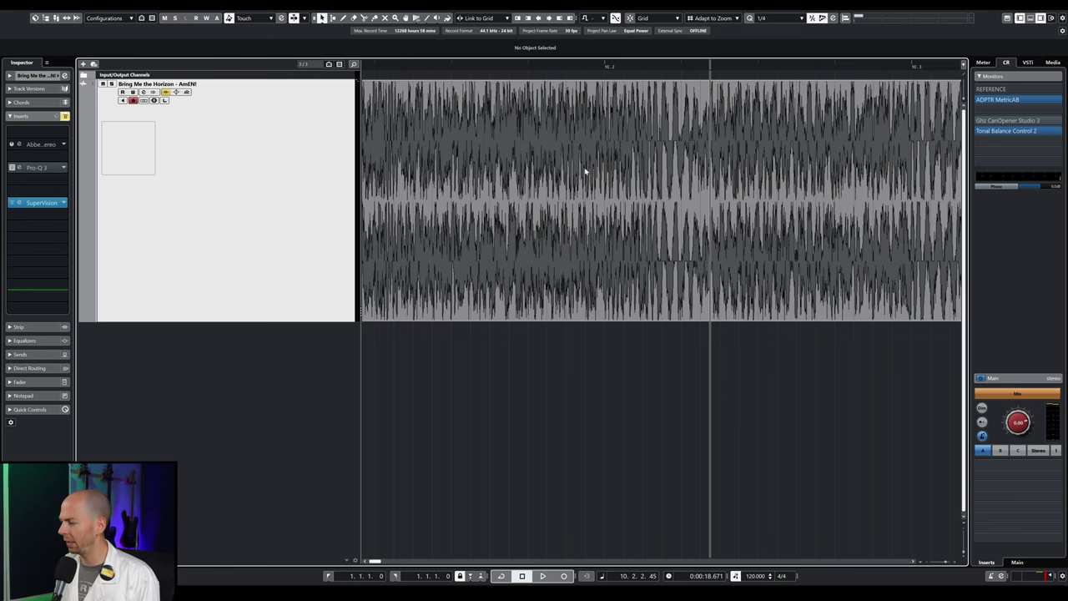
pyautogui.scroll(-4, 584, 171)
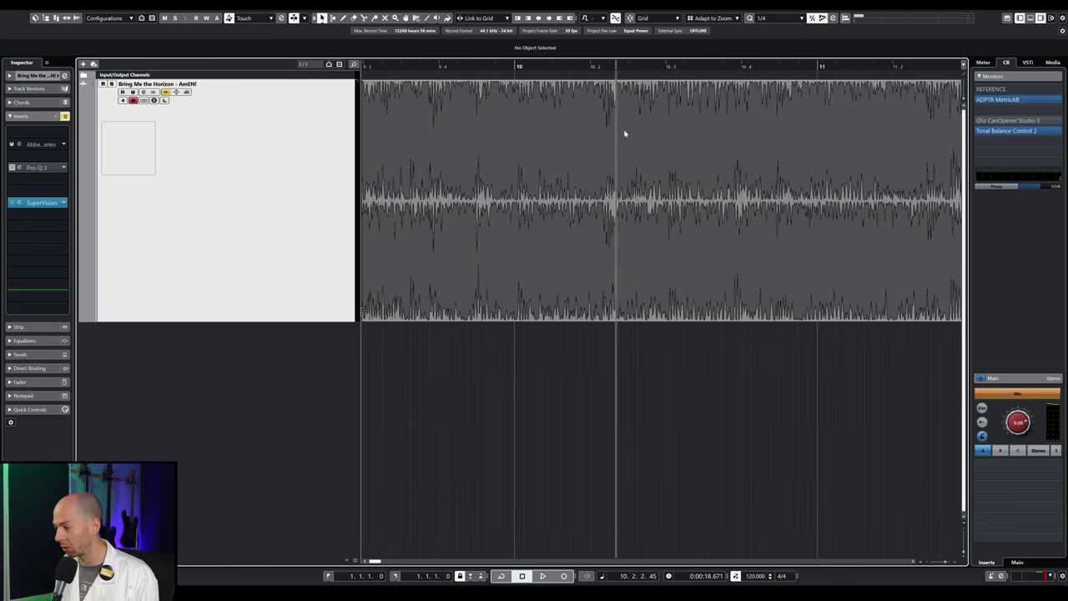
pyautogui.scroll(-2, 633, 227)
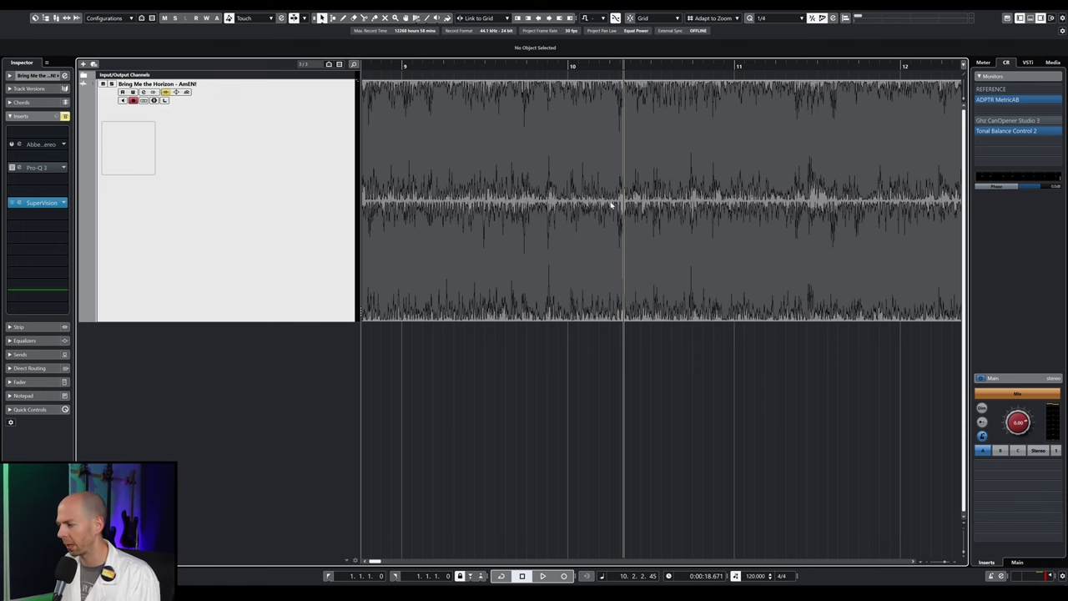
pyautogui.scroll(-1, 583, 234)
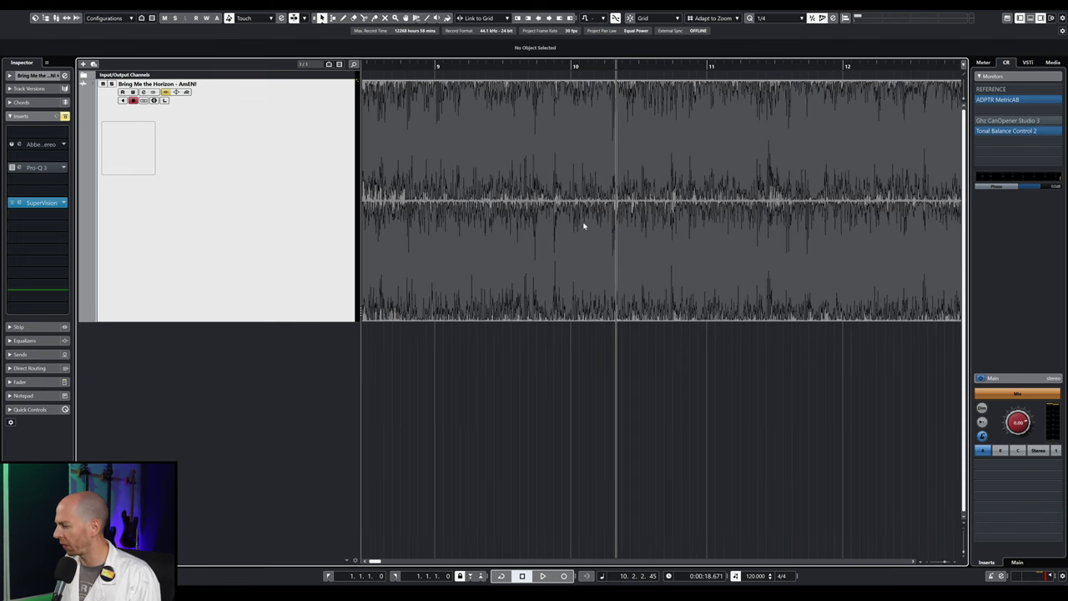
pyautogui.scroll(3, 629, 235)
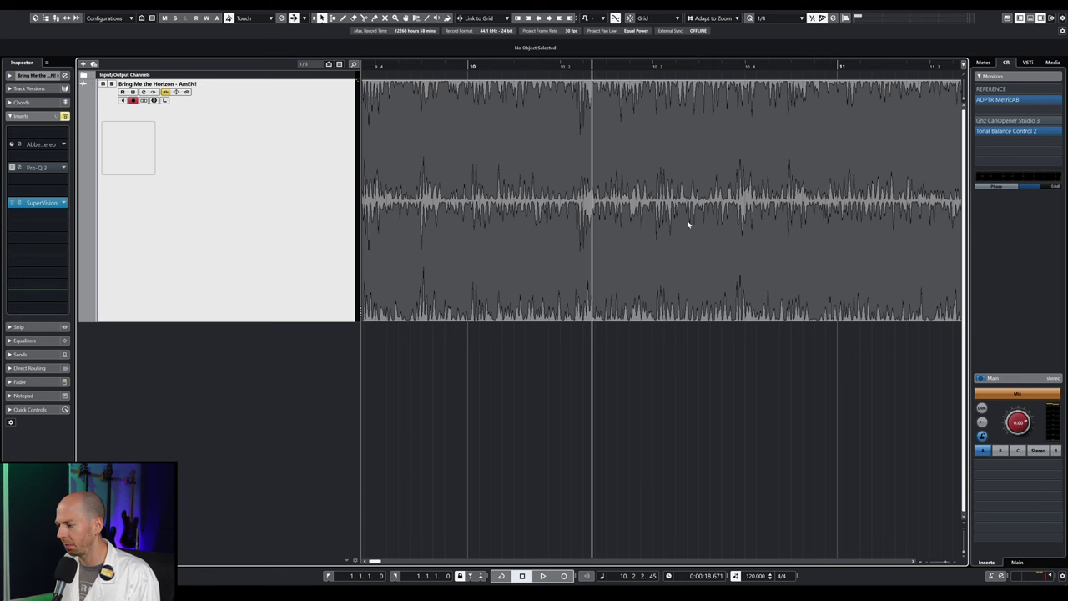
pyautogui.scroll(-5, 685, 225)
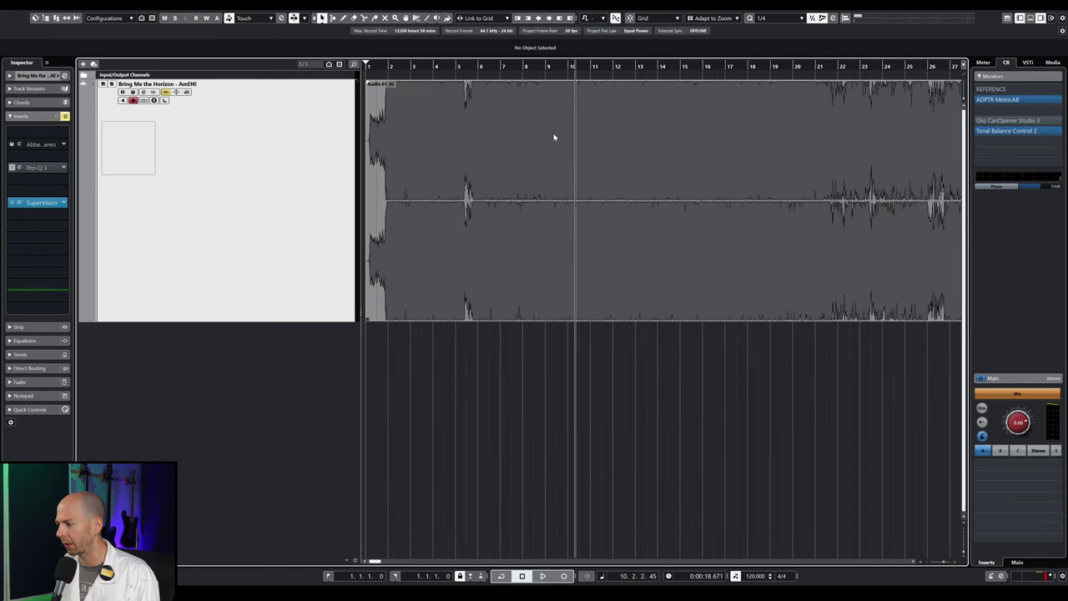
pyautogui.click(419, 162)
pyautogui.press('space')
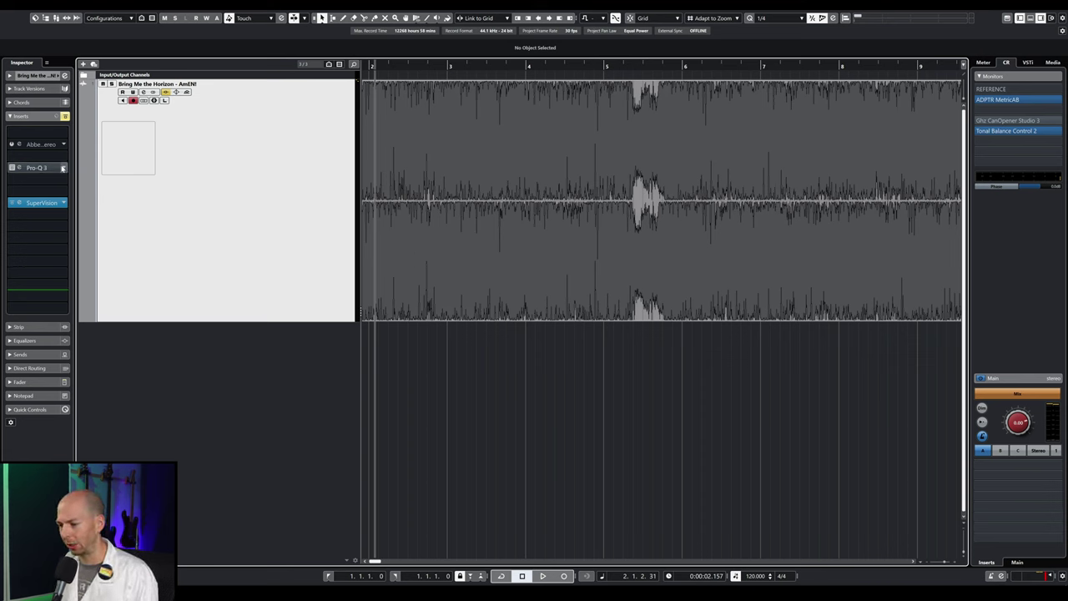
pyautogui.click(21, 144)
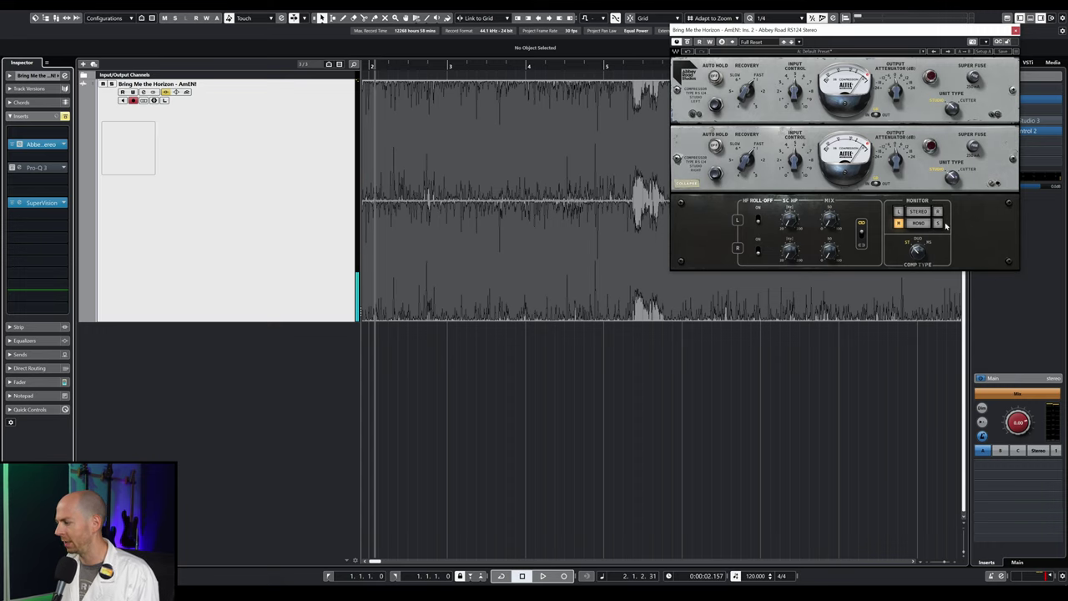
# - Switch the RS124 to side-only monitoring and play from the song's start, zoomed on the first bars
pyautogui.click(939, 224)
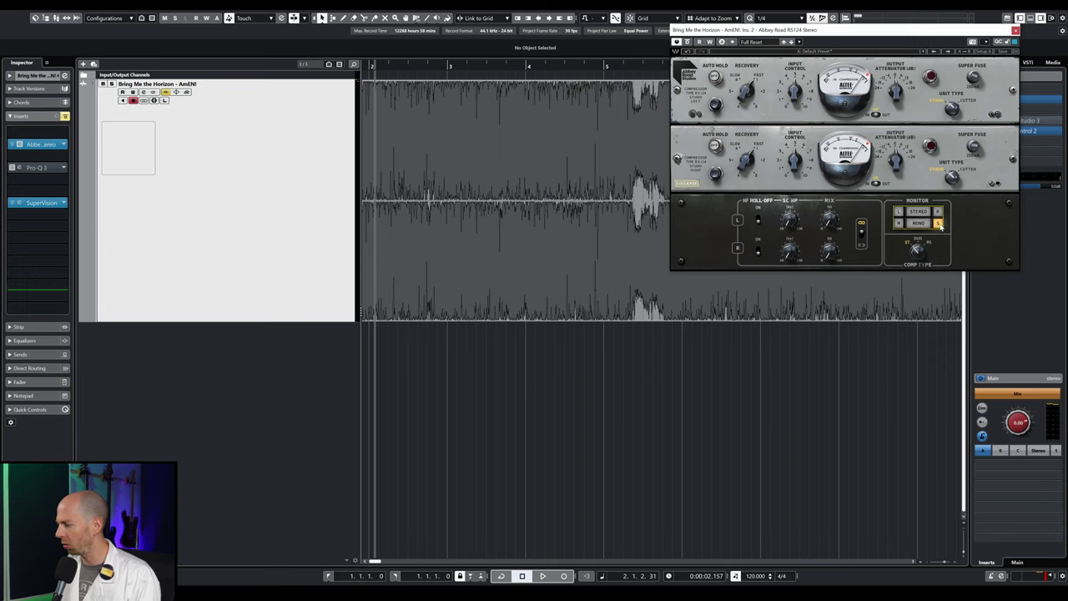
pyautogui.press('g')
pyautogui.press('g')
pyautogui.press('g')
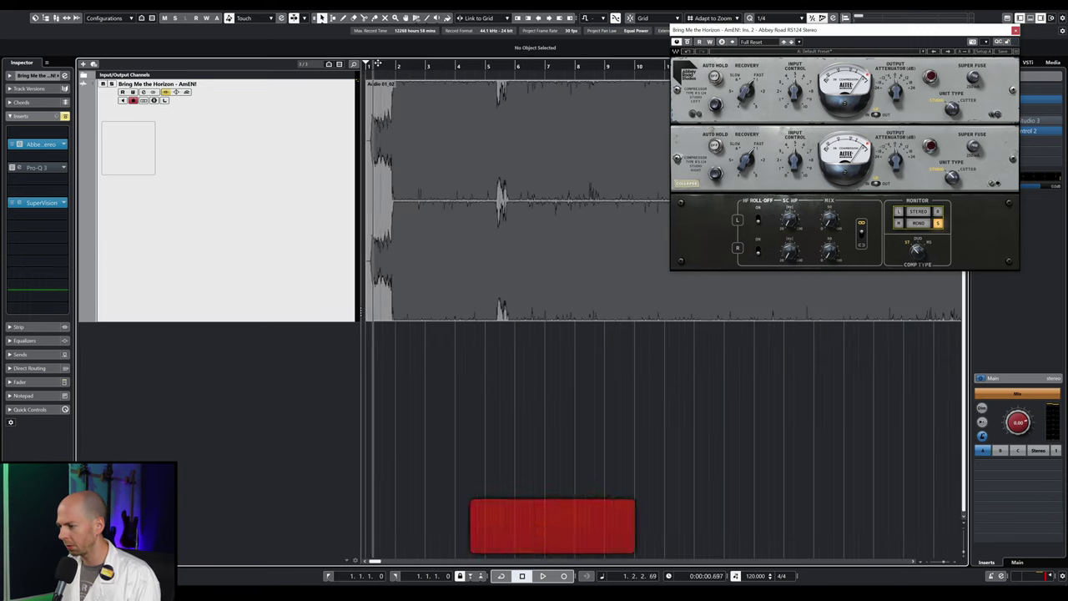
pyautogui.press('space')
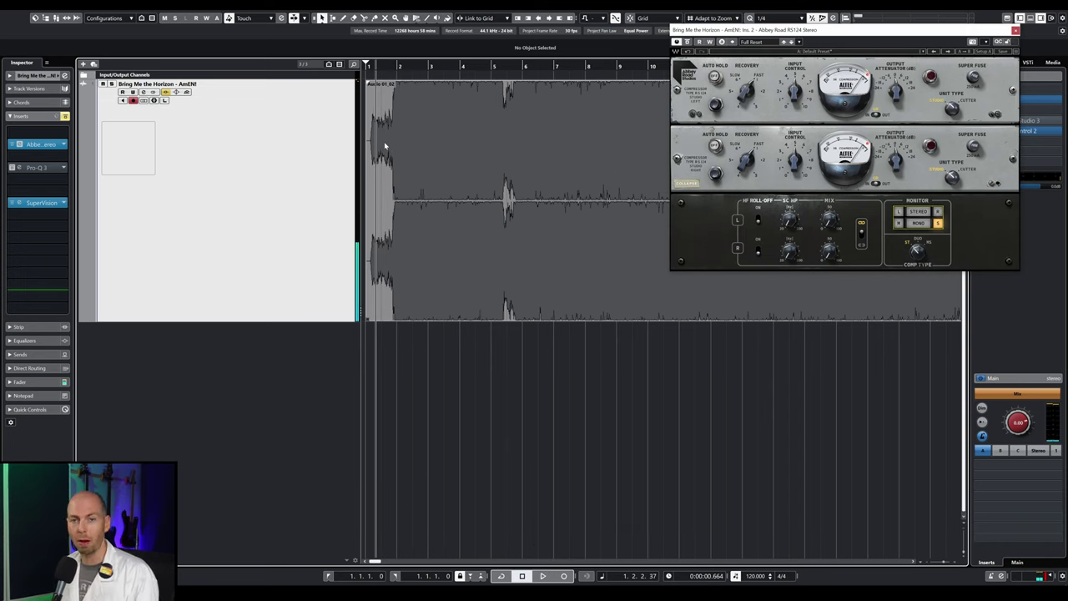
pyautogui.moveTo(378, 73); pyautogui.dragTo(388, 90)
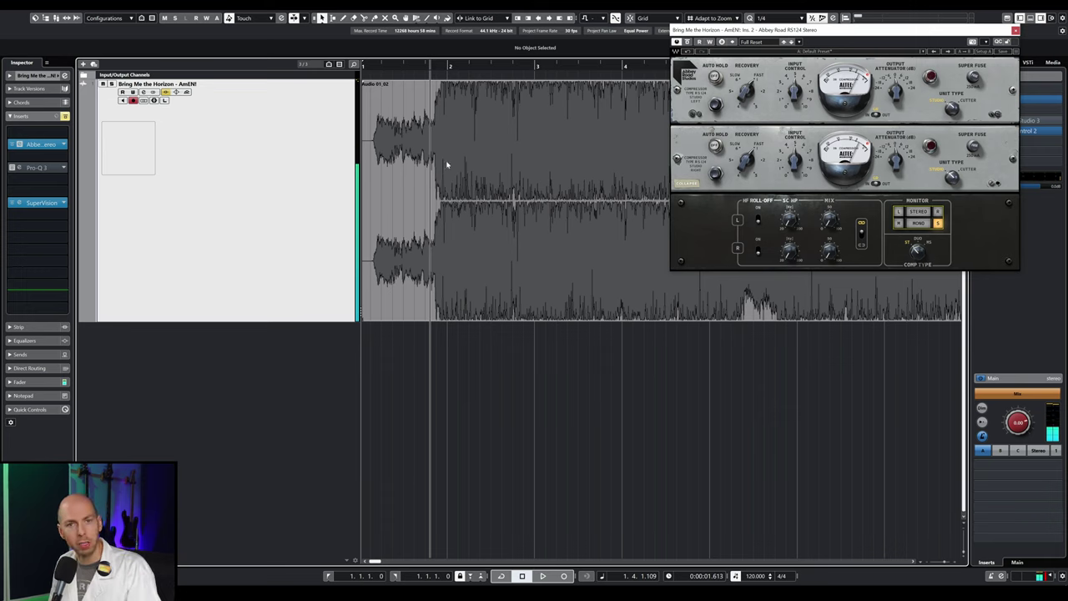
pyautogui.press('space')
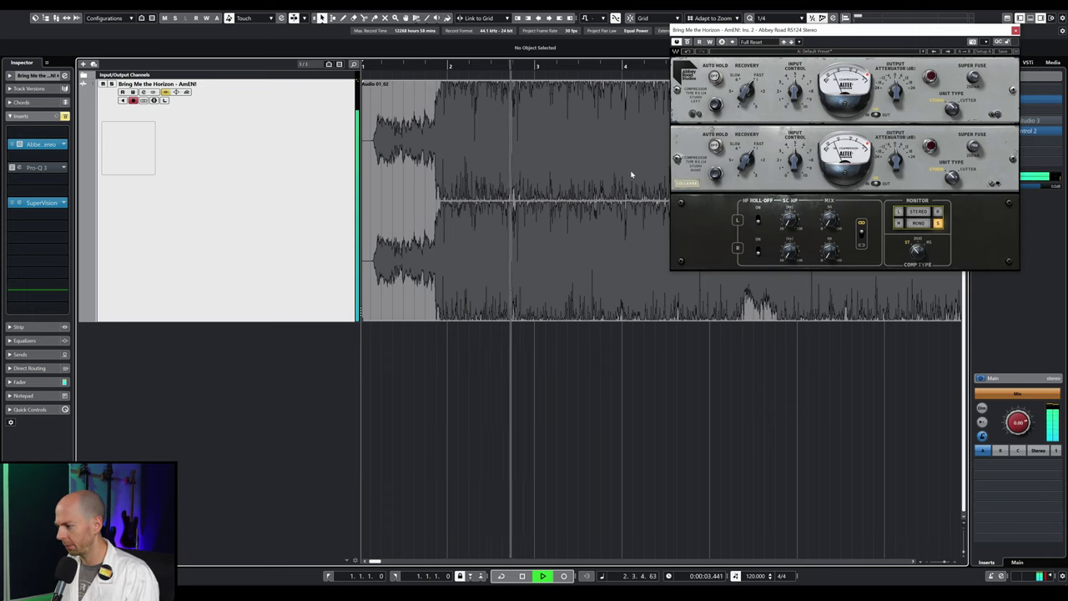
# - Move the RS124 editor aside and audition the intro side-only, starting and stopping playback several times
pyautogui.moveTo(703, 31); pyautogui.dragTo(768, 37)
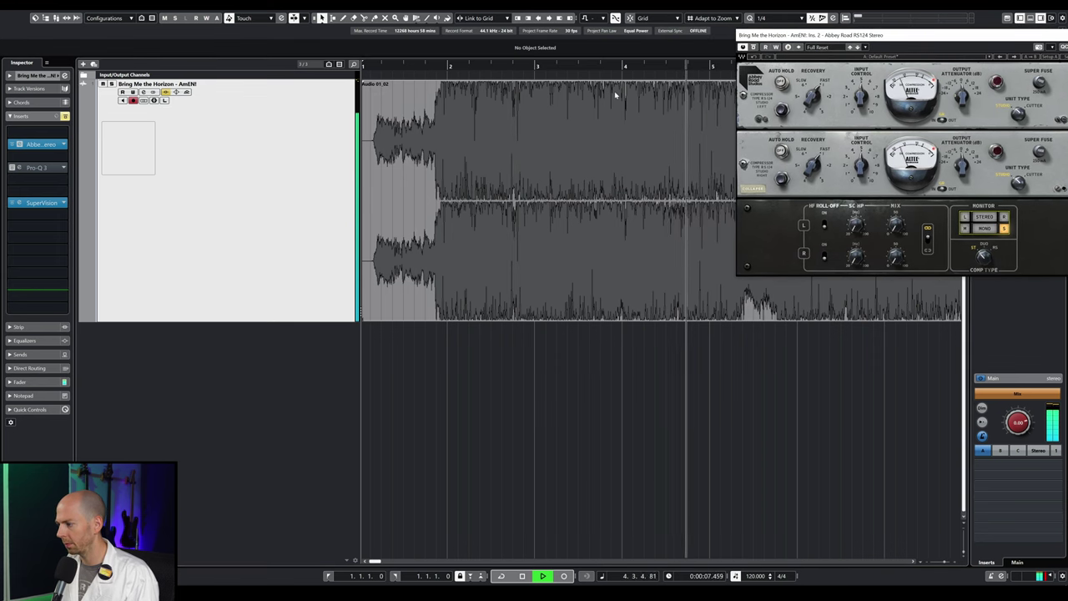
pyautogui.press('space')
pyautogui.press('h')
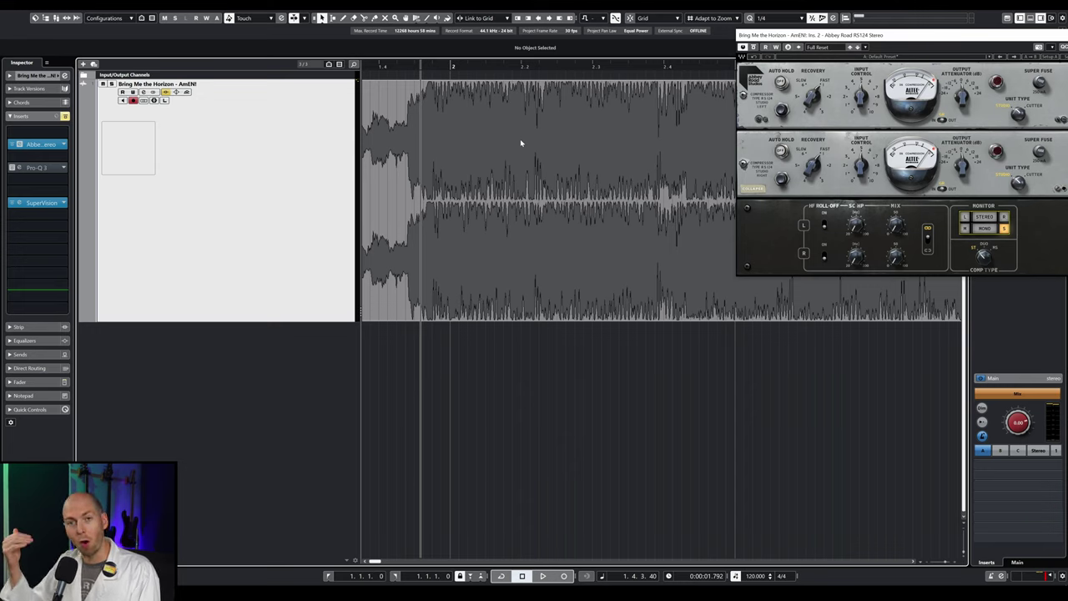
pyautogui.press('space')
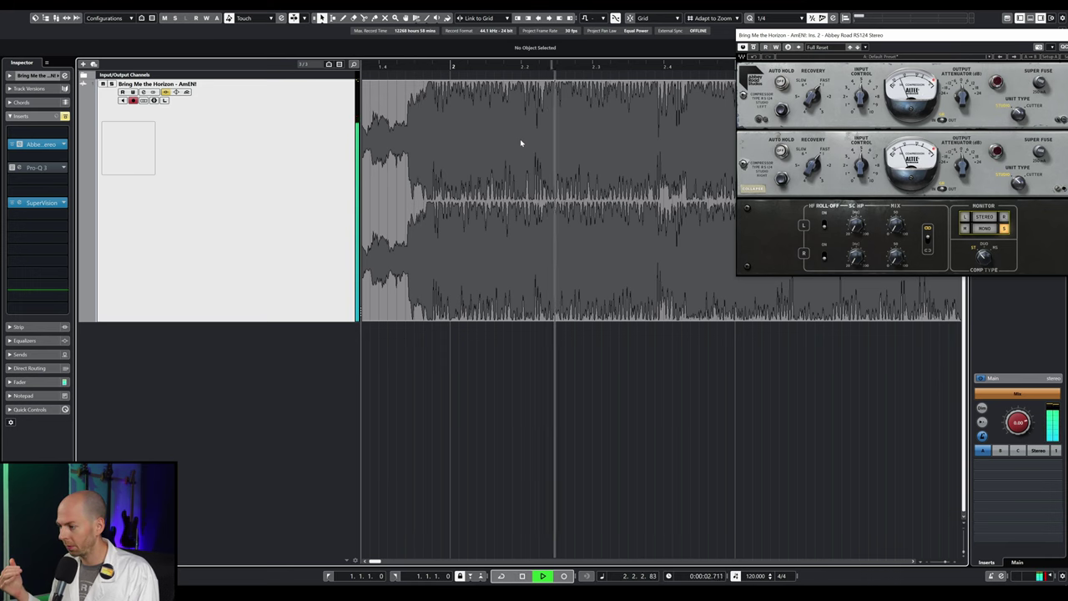
pyautogui.press('space')
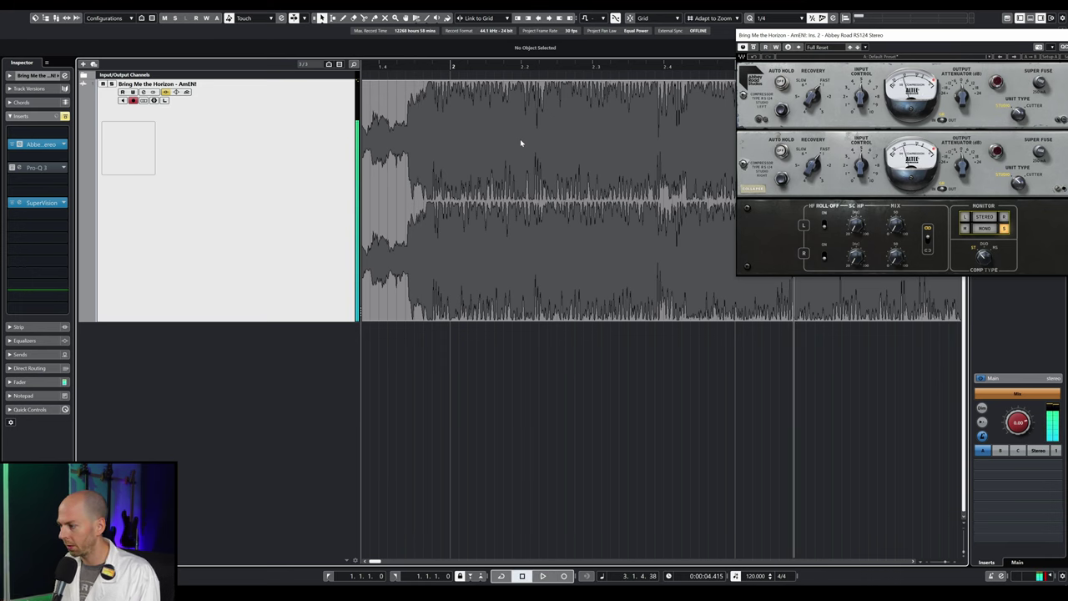
pyautogui.press('space')
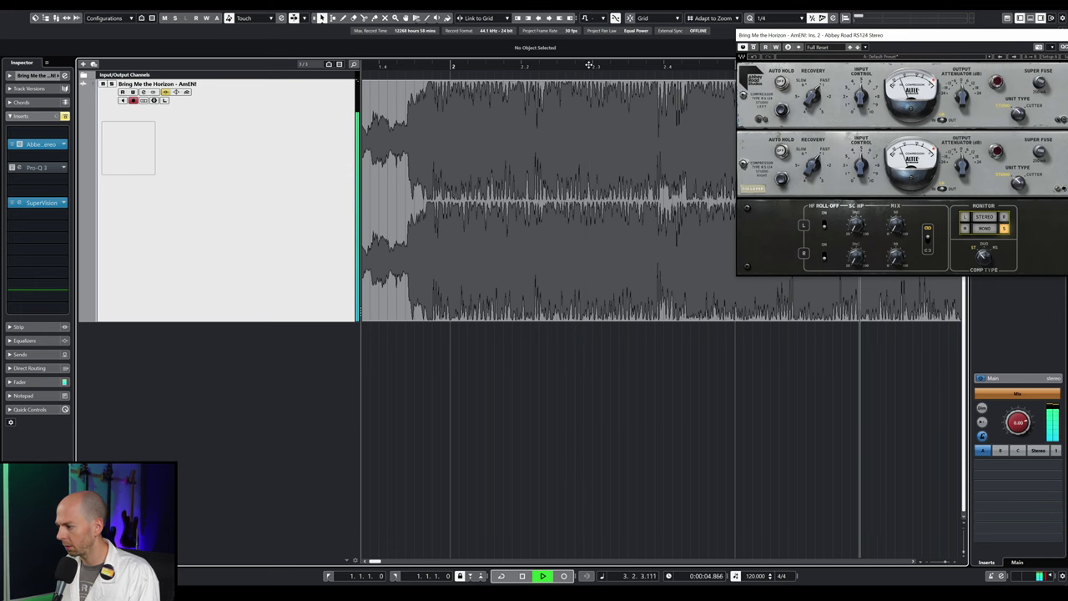
pyautogui.press('space')
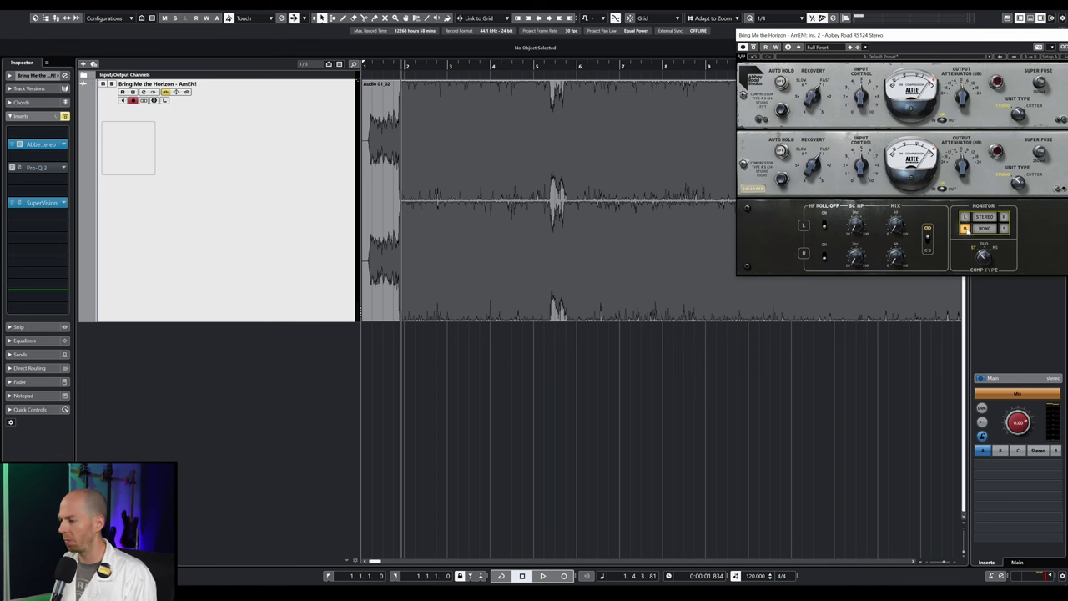
# - Play the Amen mix from bar 4, then stop playback
pyautogui.click(488, 66)
pyautogui.press('space')
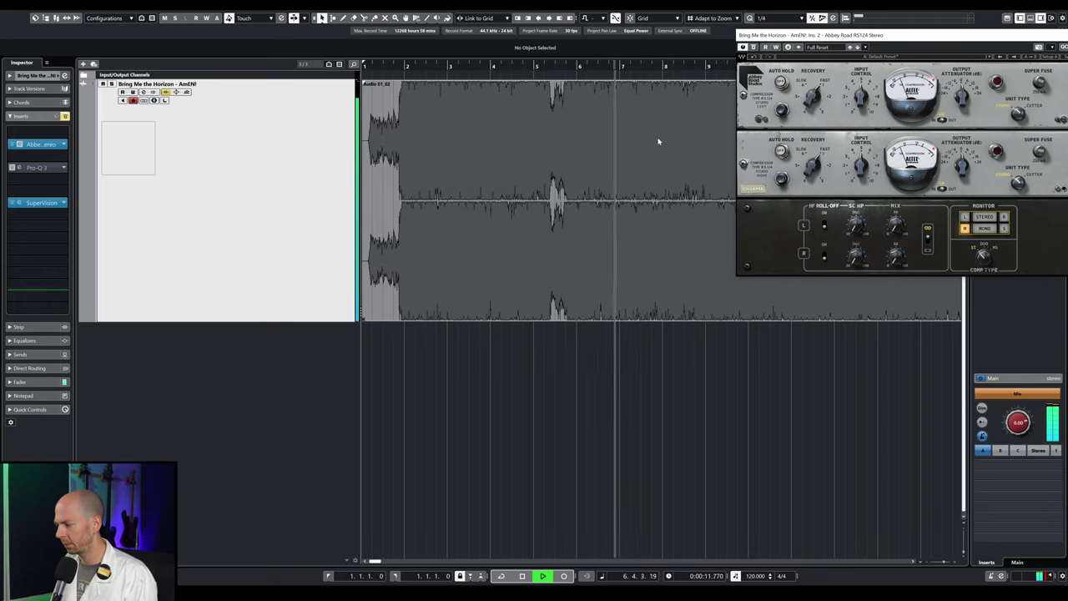
pyautogui.press('space')
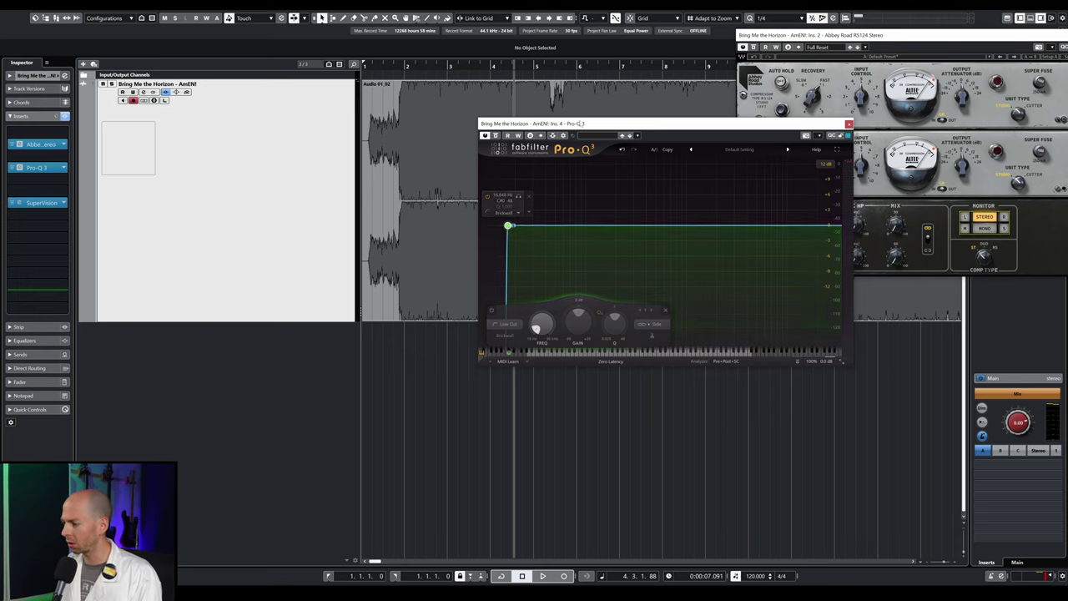
# - Raise the Pro-Q 3 low cut to about 20 Hz and set it to act on Side only
pyautogui.moveTo(580, 123); pyautogui.dragTo(611, 105)
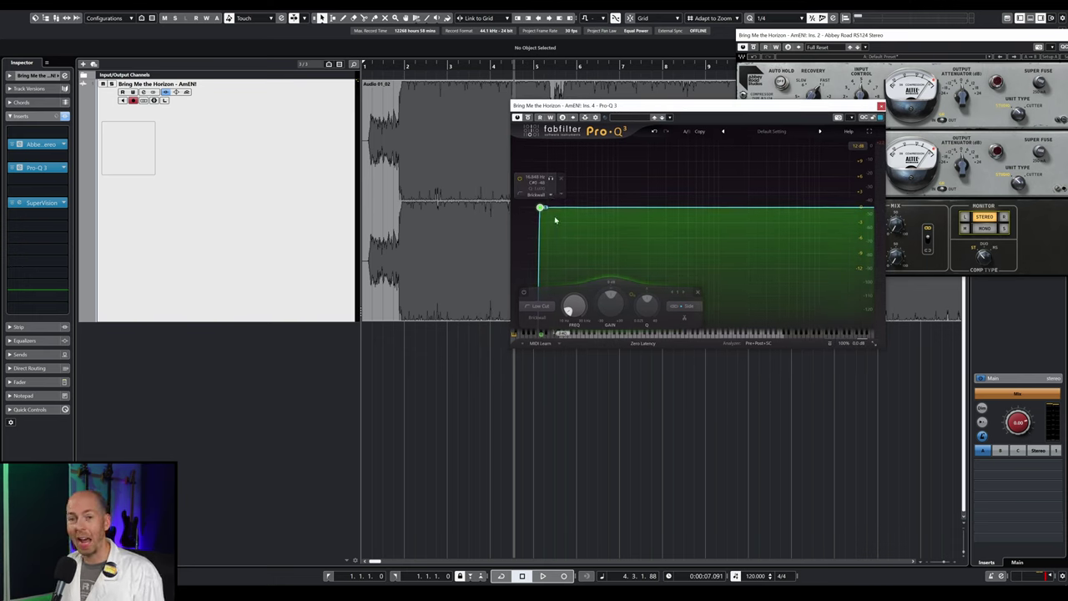
pyautogui.moveTo(552, 181); pyautogui.dragTo(588, 180)
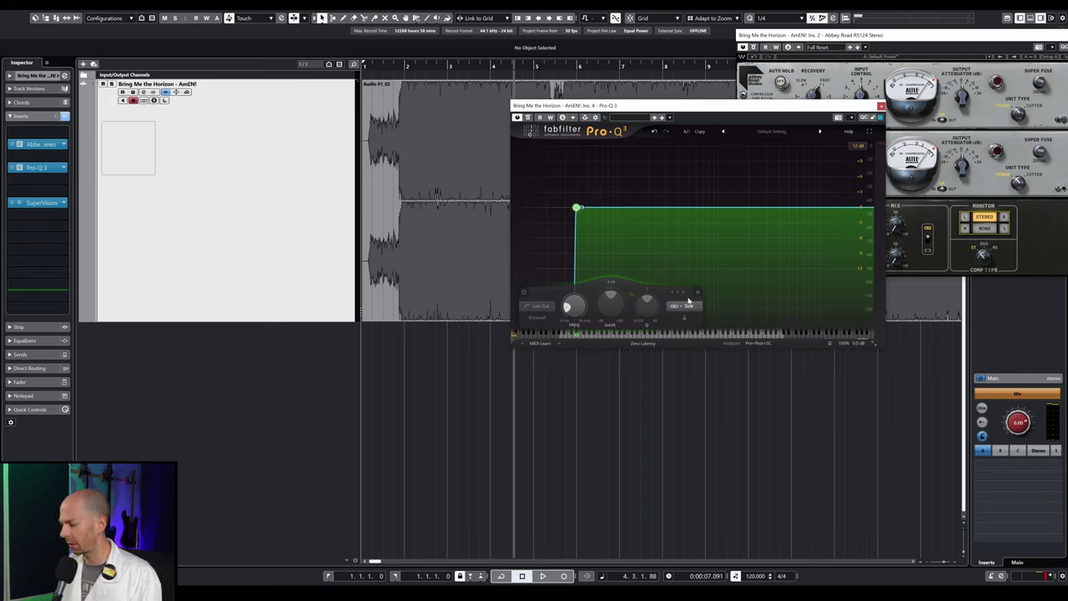
pyautogui.click(682, 297)
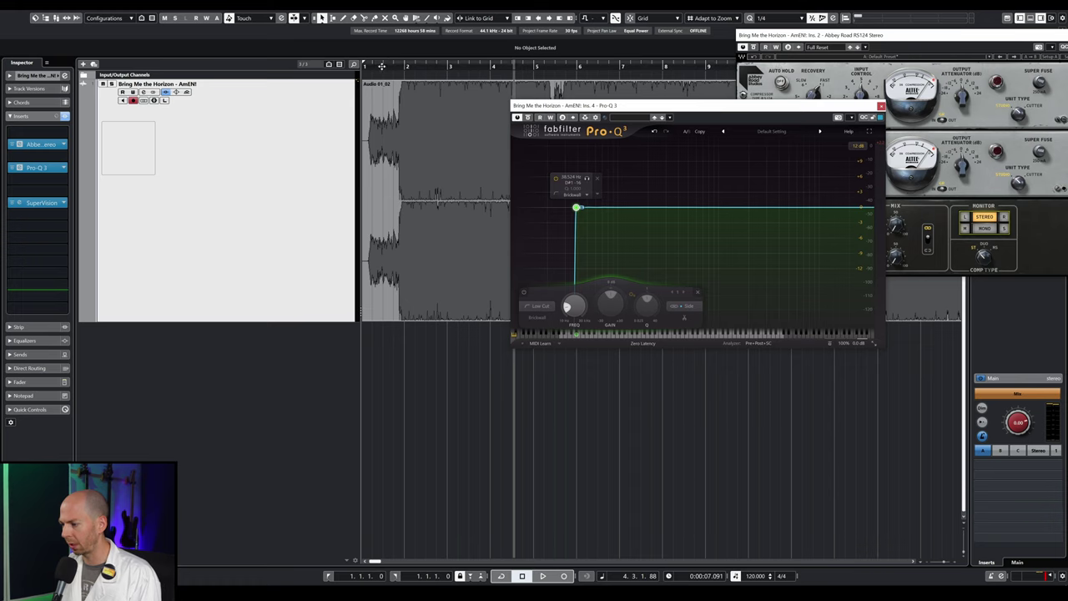
# - During playback, solo the low-cut band, sweep it higher in frequency, then unsolo it
pyautogui.press('space')
pyautogui.click(587, 178)
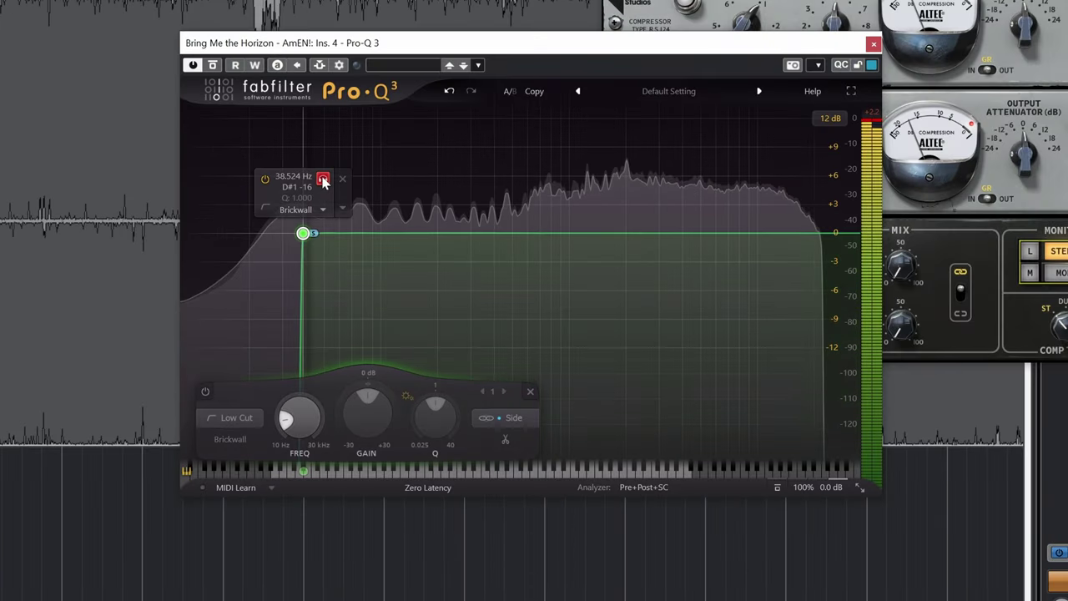
pyautogui.moveTo(323, 182); pyautogui.dragTo(403, 193)
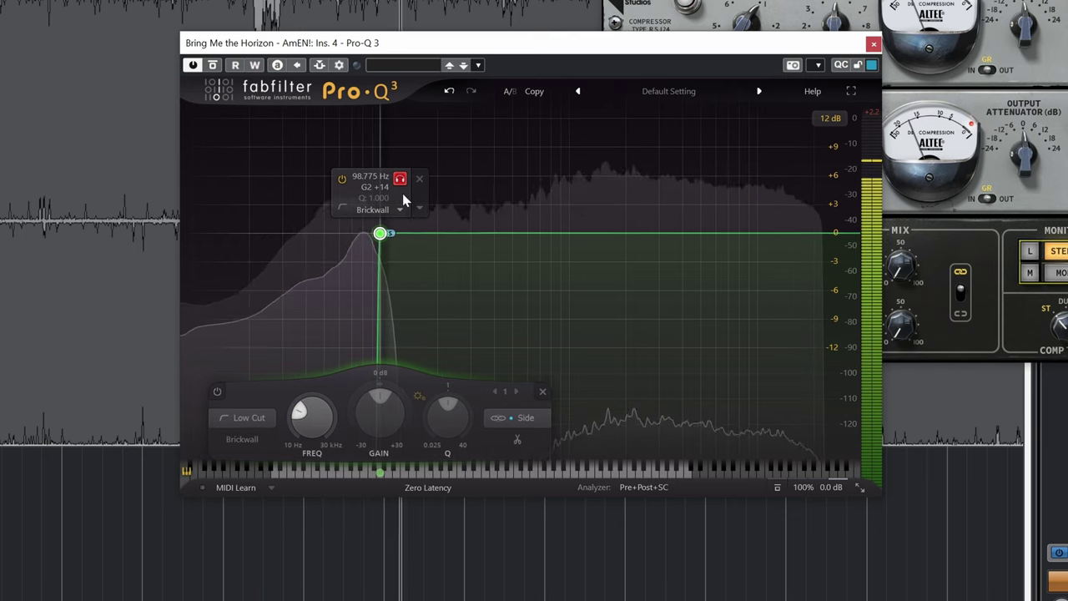
pyautogui.moveTo(402, 196); pyautogui.dragTo(398, 199)
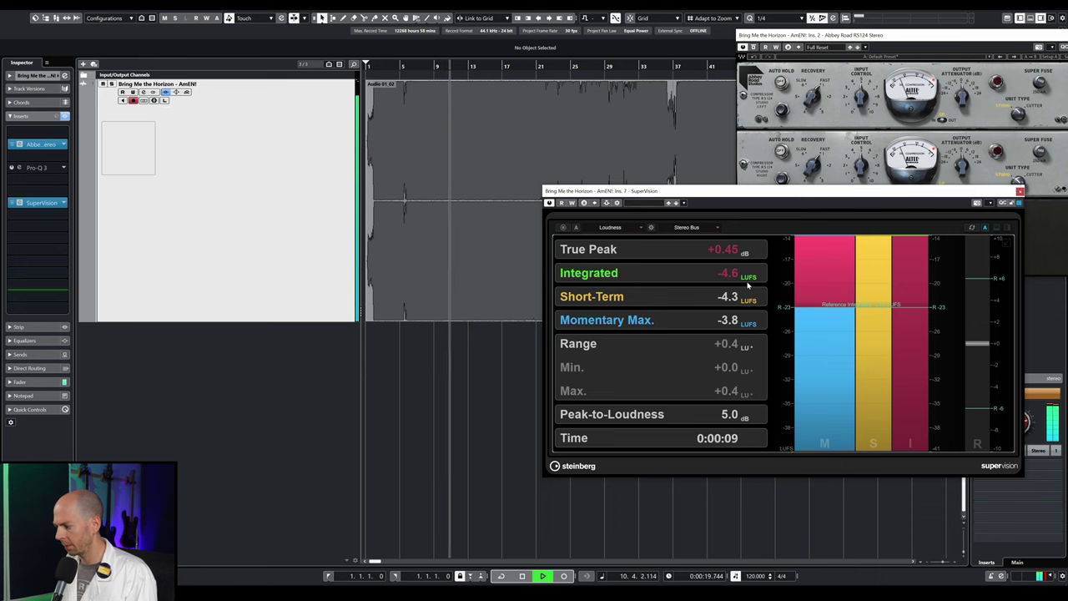
# - Move SuperVision down-left, switch the RS124 to side-only, and play the mix from bar 9
pyautogui.moveTo(1006, 193); pyautogui.dragTo(866, 331)
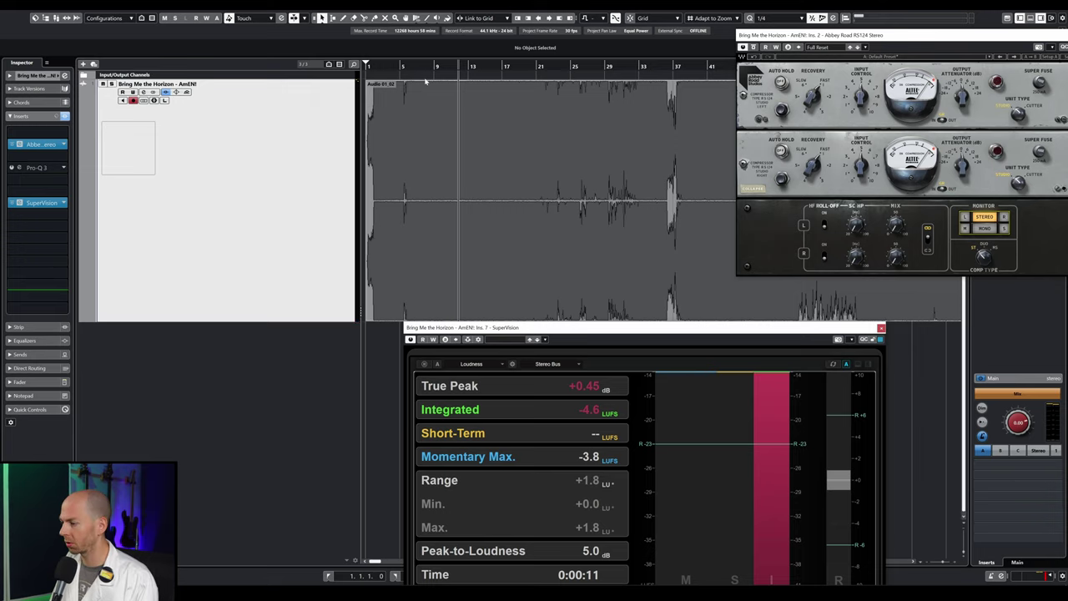
pyautogui.click(1006, 228)
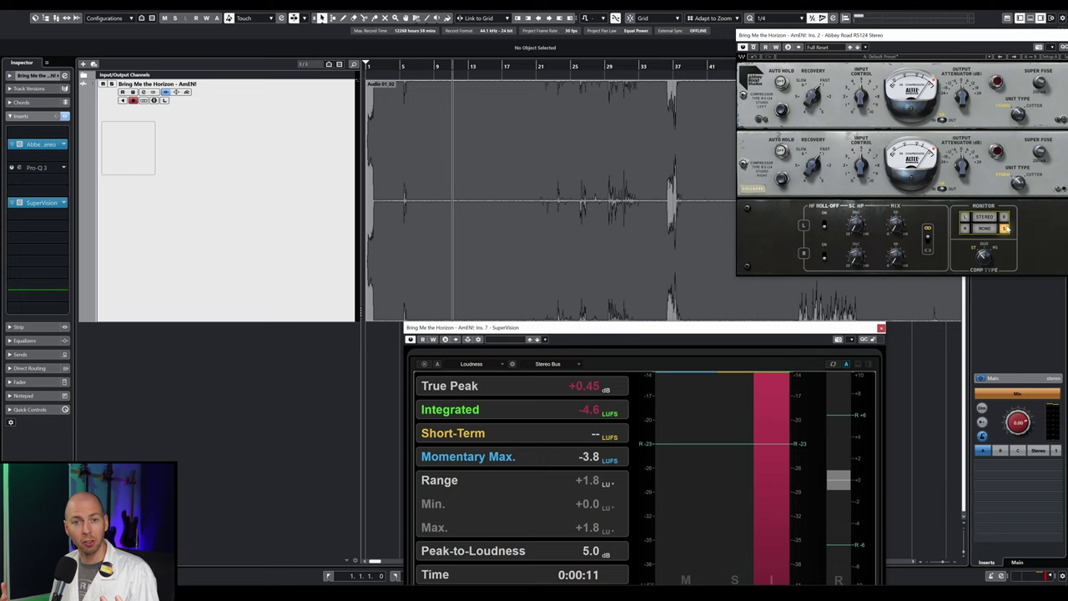
pyautogui.press('space')
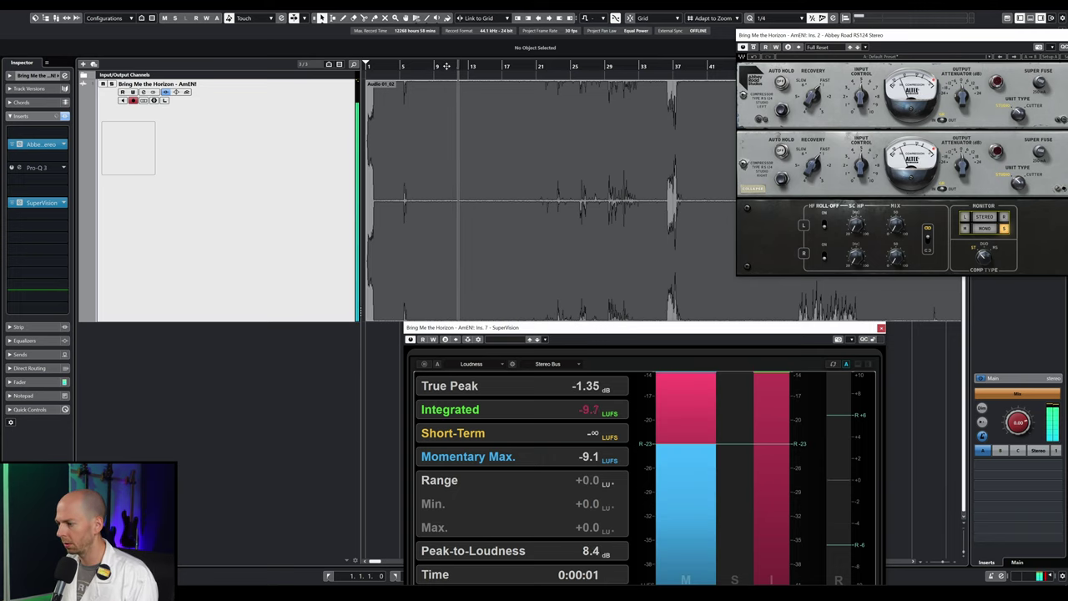
pyautogui.click(447, 71)
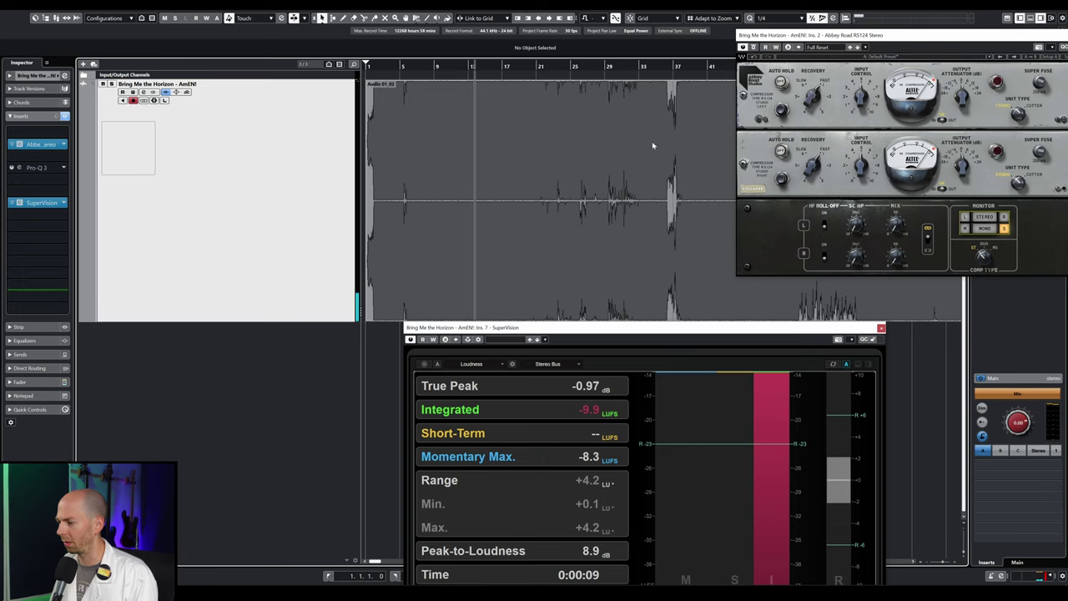
pyautogui.click(438, 66)
pyautogui.press('space')
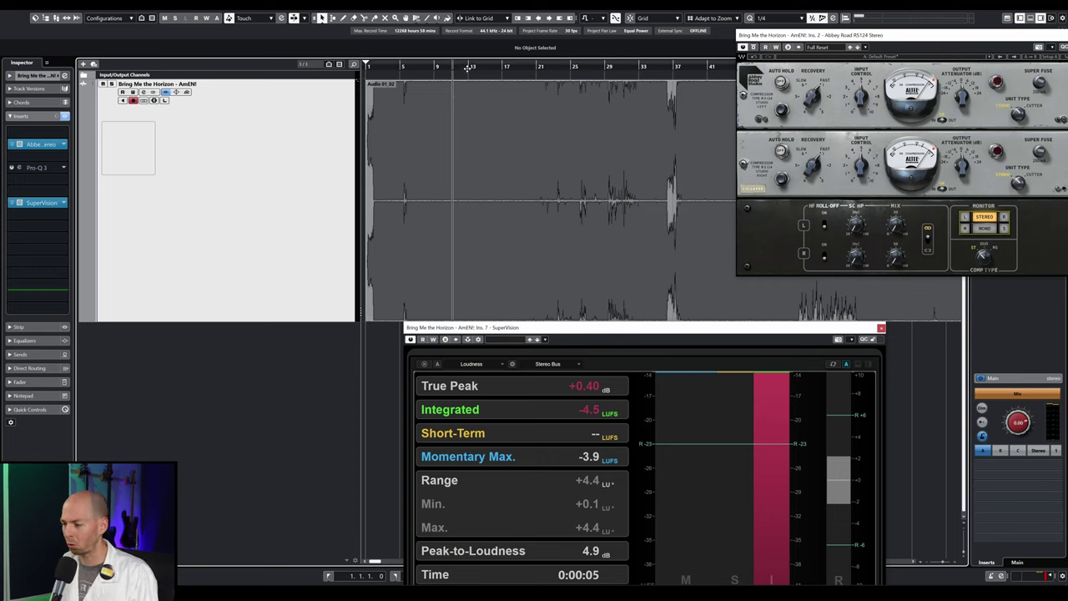
# - Play from bar 13 with bars 13–23 zoomed in, stopping and restarting several times
pyautogui.doubleClick(467, 68)
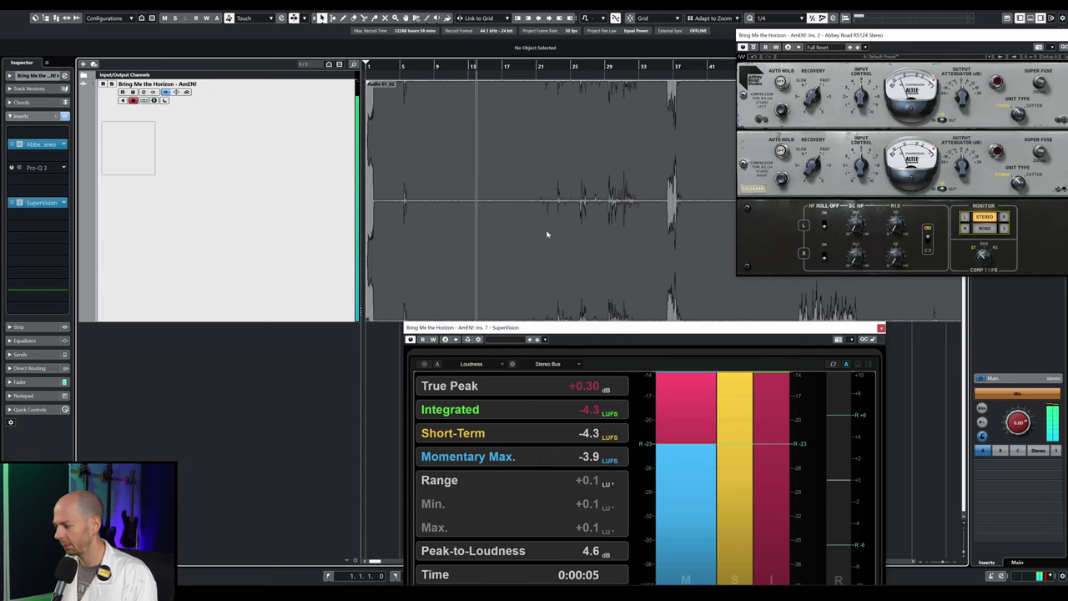
pyautogui.press('h')
pyautogui.press('h')
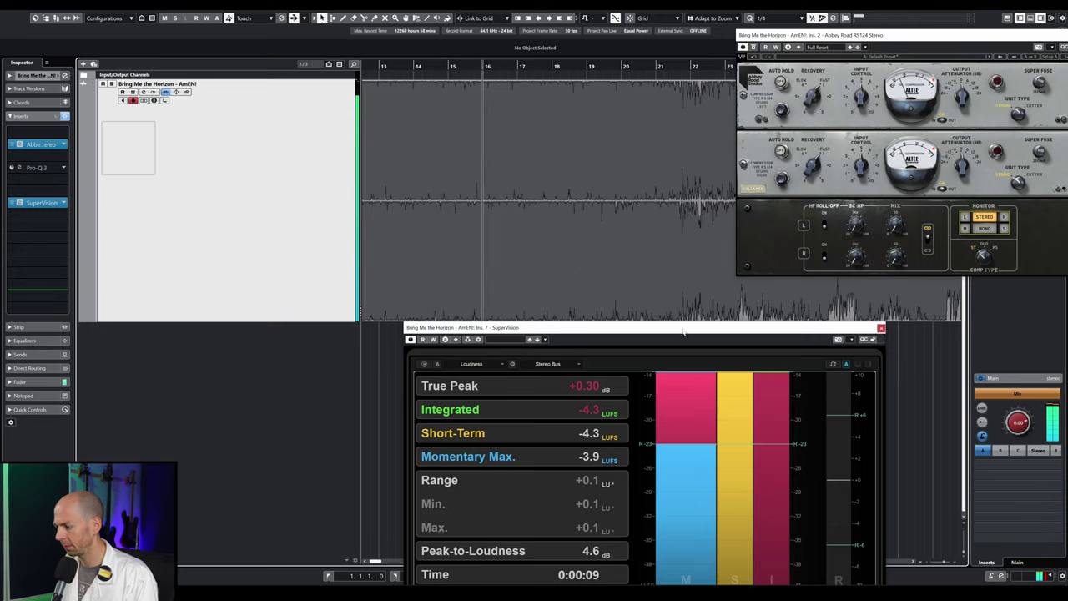
pyautogui.press('space')
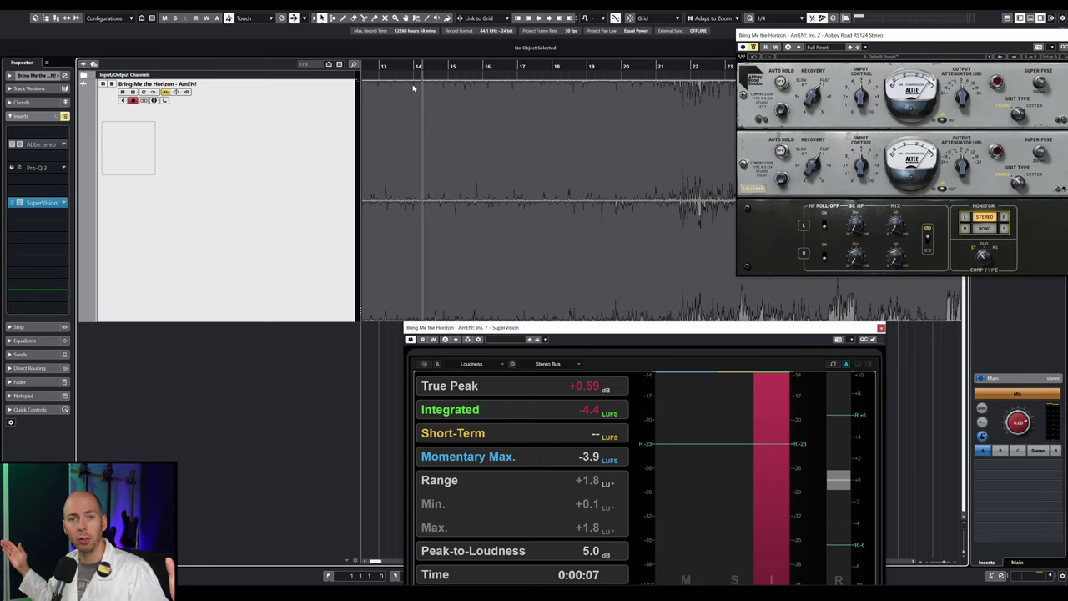
pyautogui.press('space')
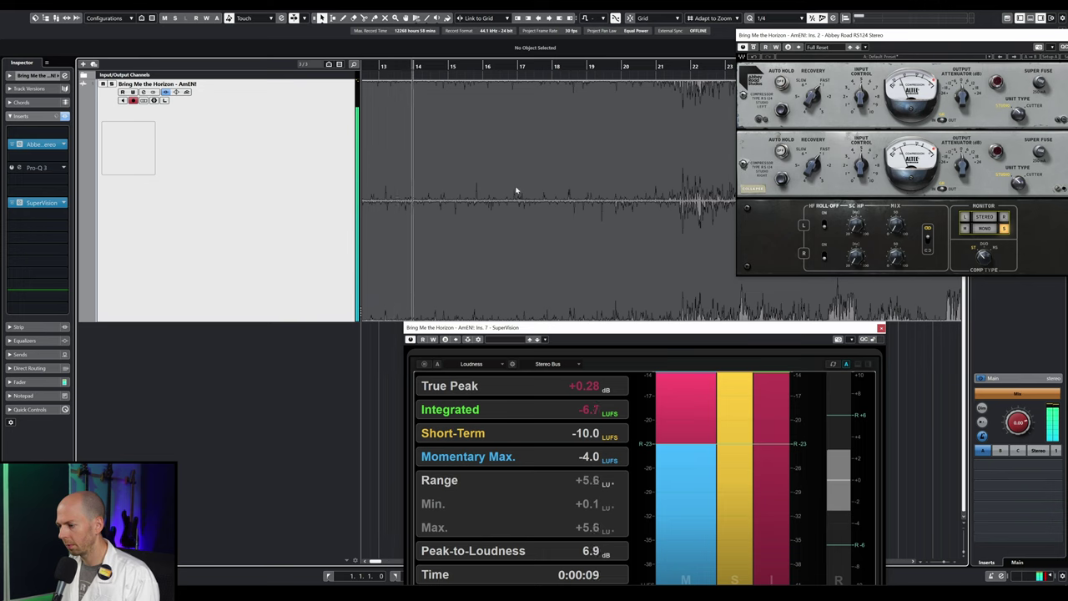
pyautogui.press('space')
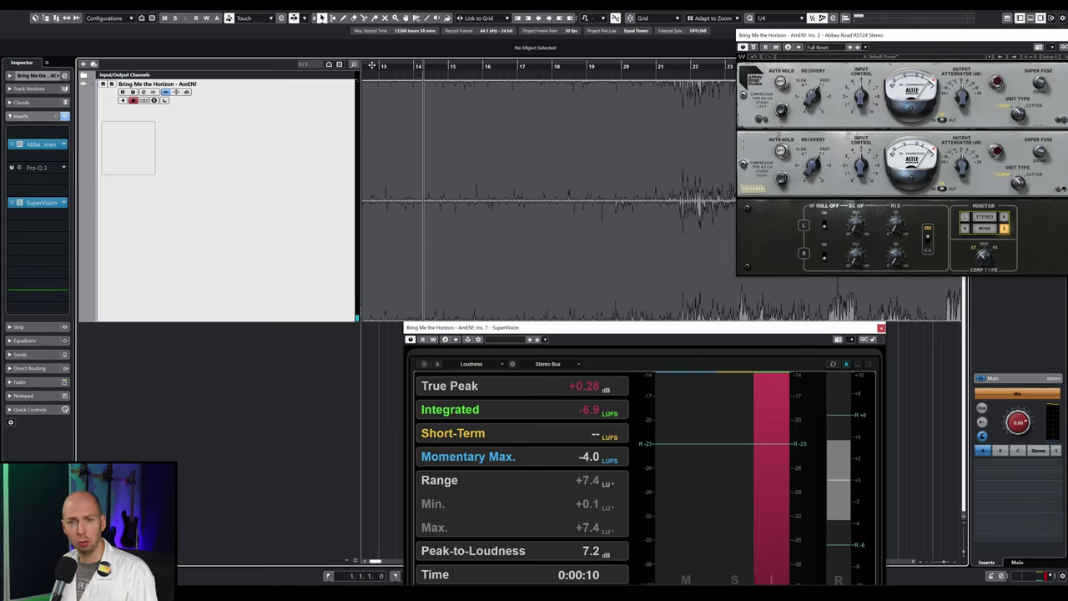
pyautogui.press('space')
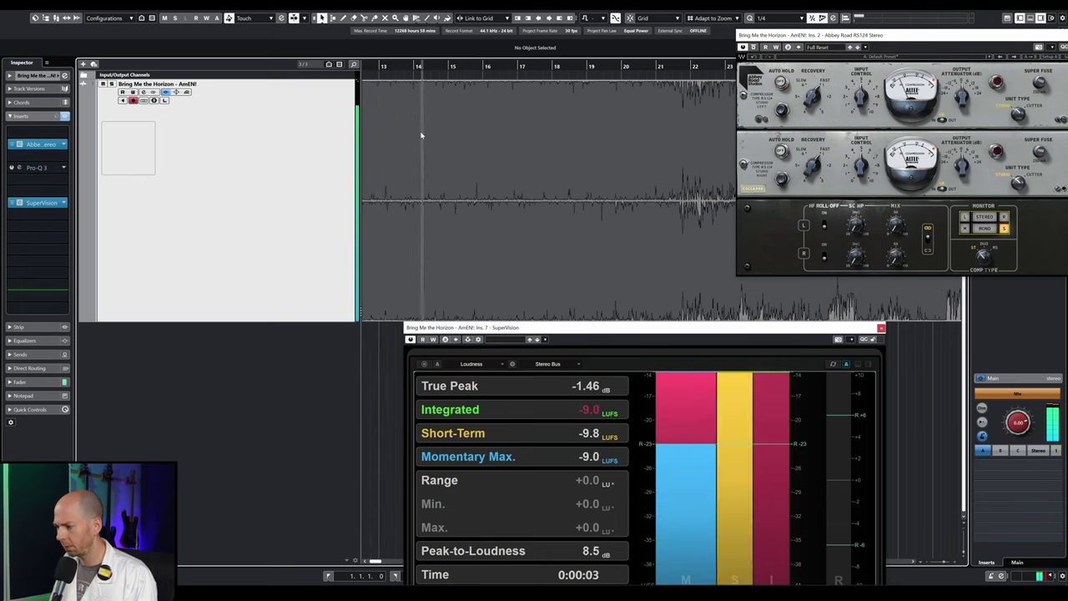
pyautogui.press('space')
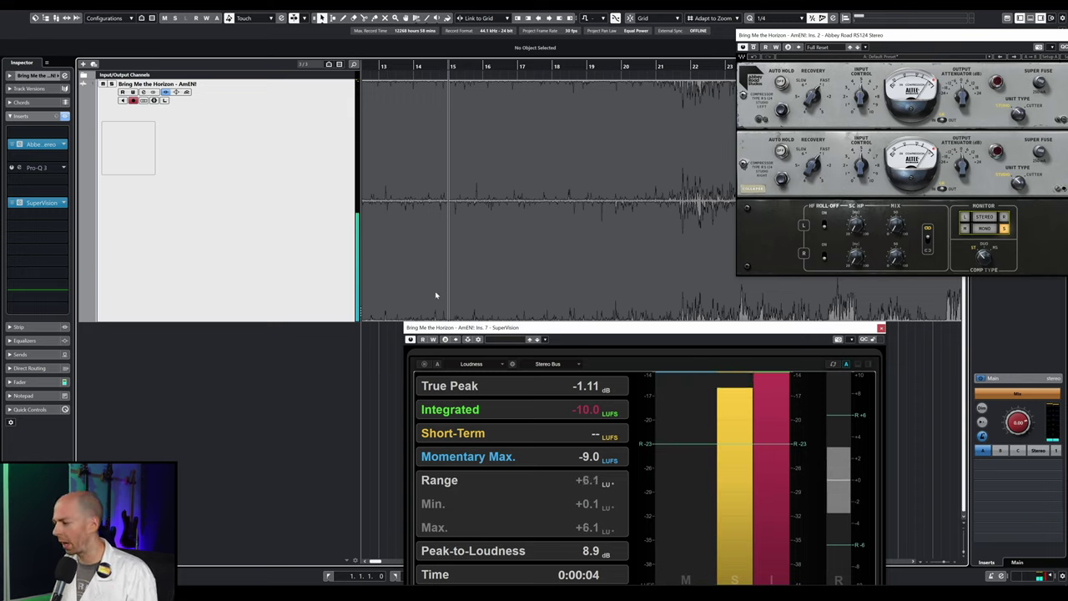
# - Replay from bar 14, then place the RS124 window at the top left over the arrangement
pyautogui.click(424, 61)
pyautogui.press('space')
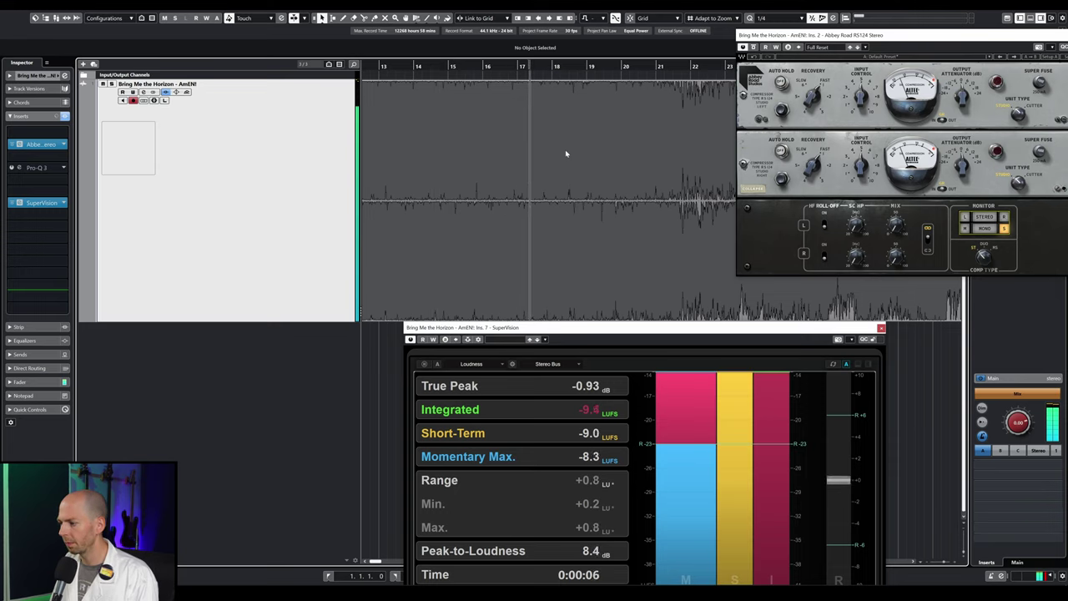
pyautogui.press('space')
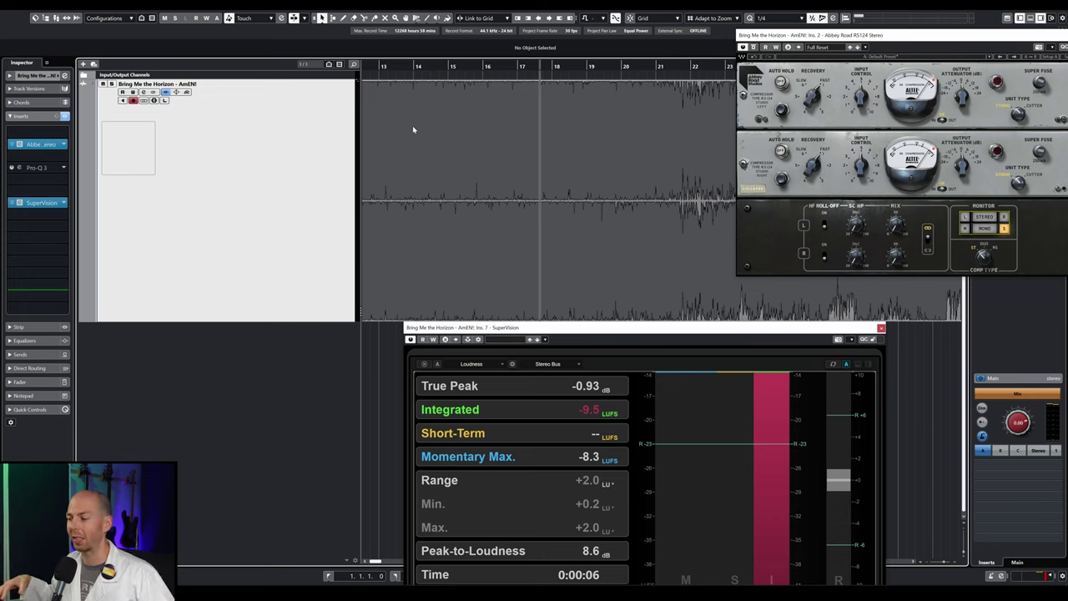
pyautogui.press('space')
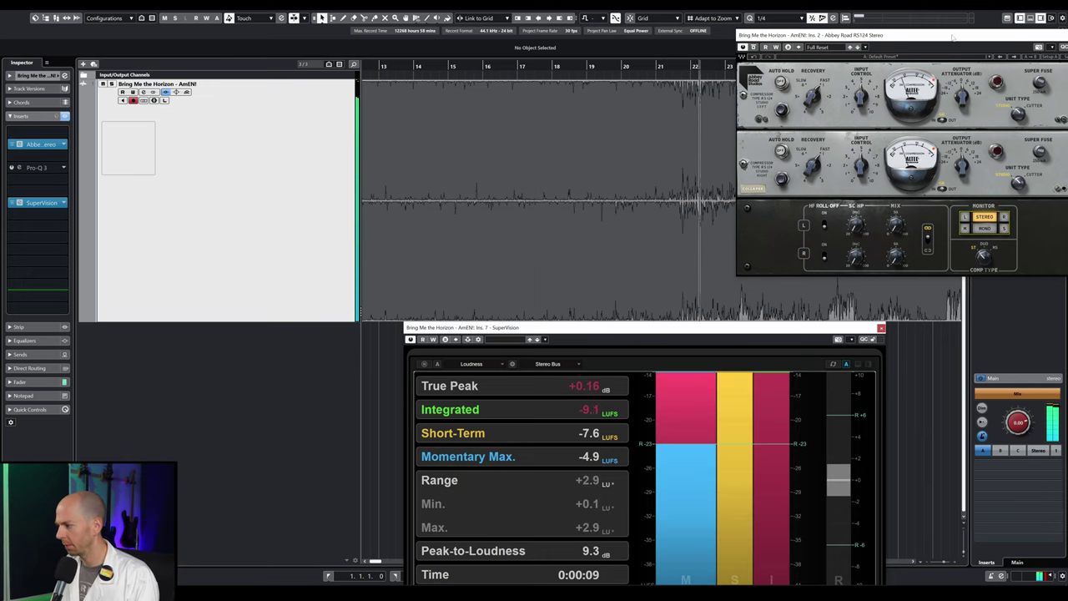
pyautogui.moveTo(881, 39); pyautogui.dragTo(215, 102)
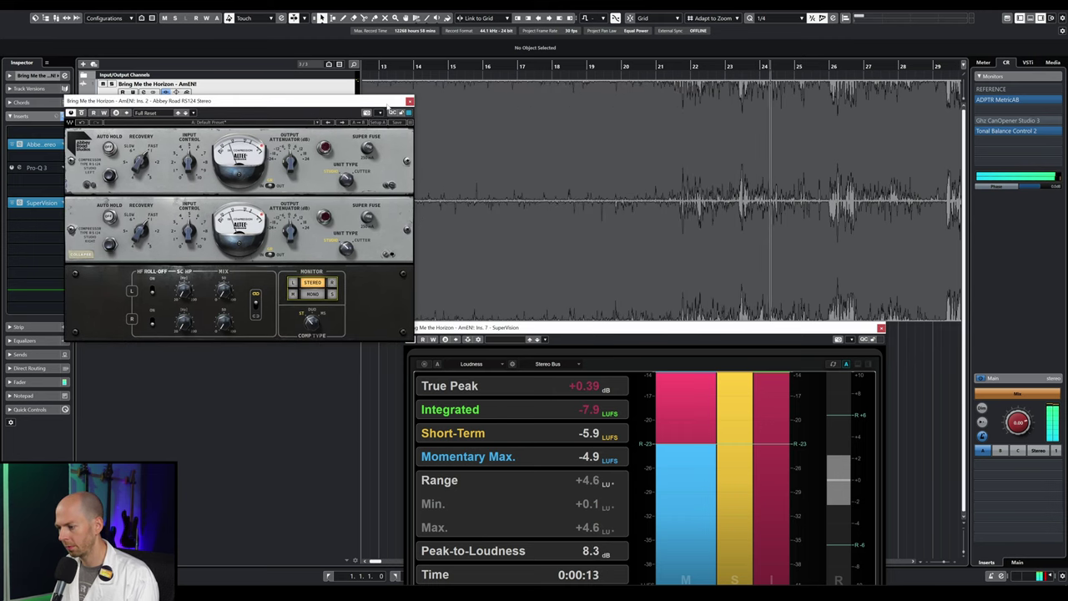
pyautogui.moveTo(387, 100); pyautogui.dragTo(372, 56)
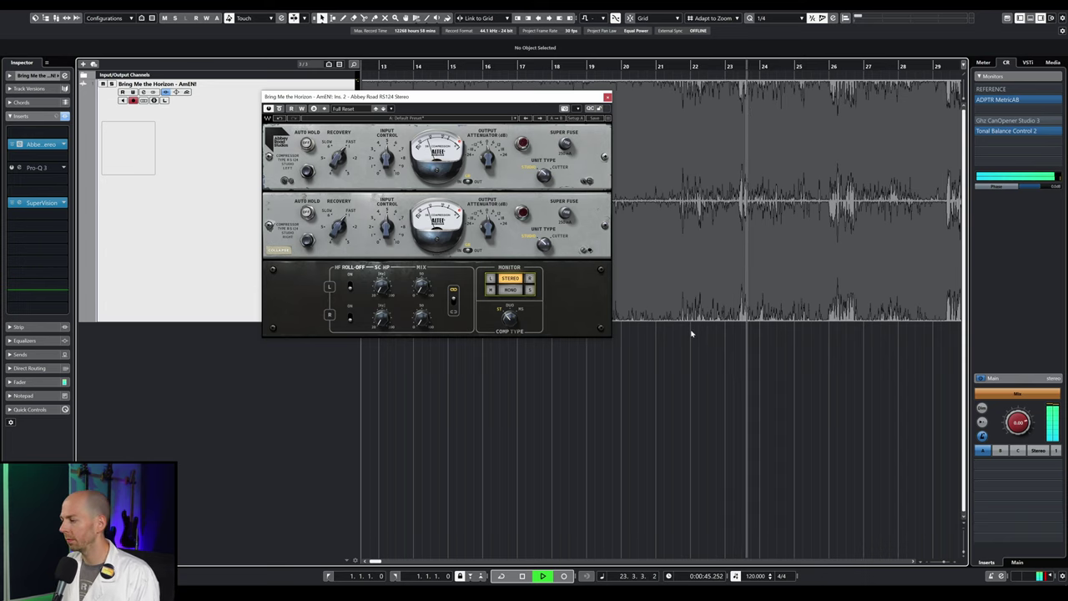
# - Stop playback and restart the mix from bar 20
pyautogui.press('space')
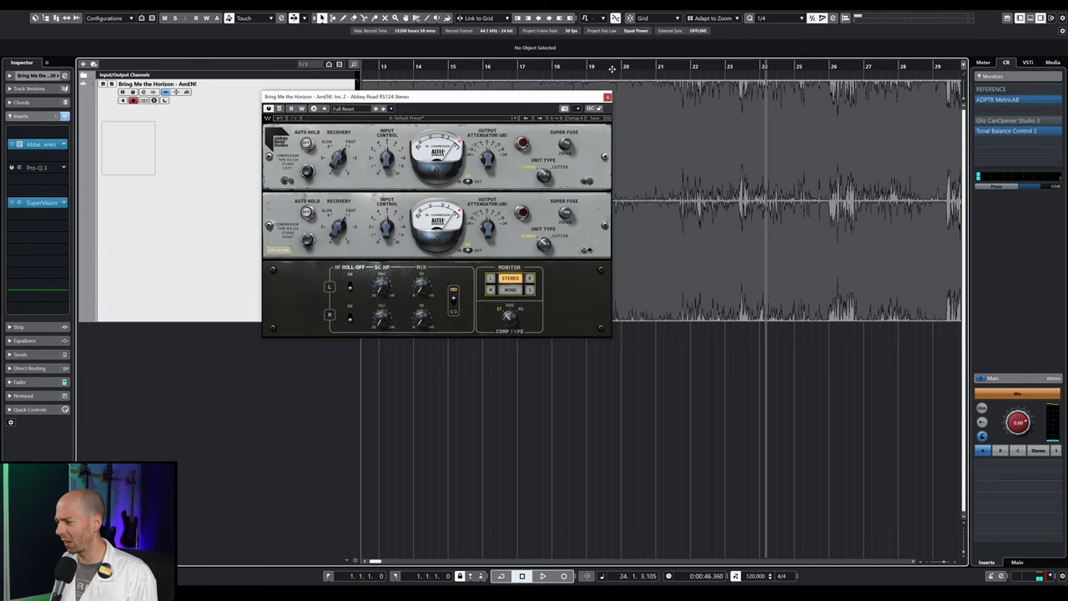
pyautogui.click(612, 69)
pyautogui.press('space')
# - Toggle the RS124 side-only monitor and replay from around bar 26, nudging the playback position earlier
pyautogui.click(529, 289)
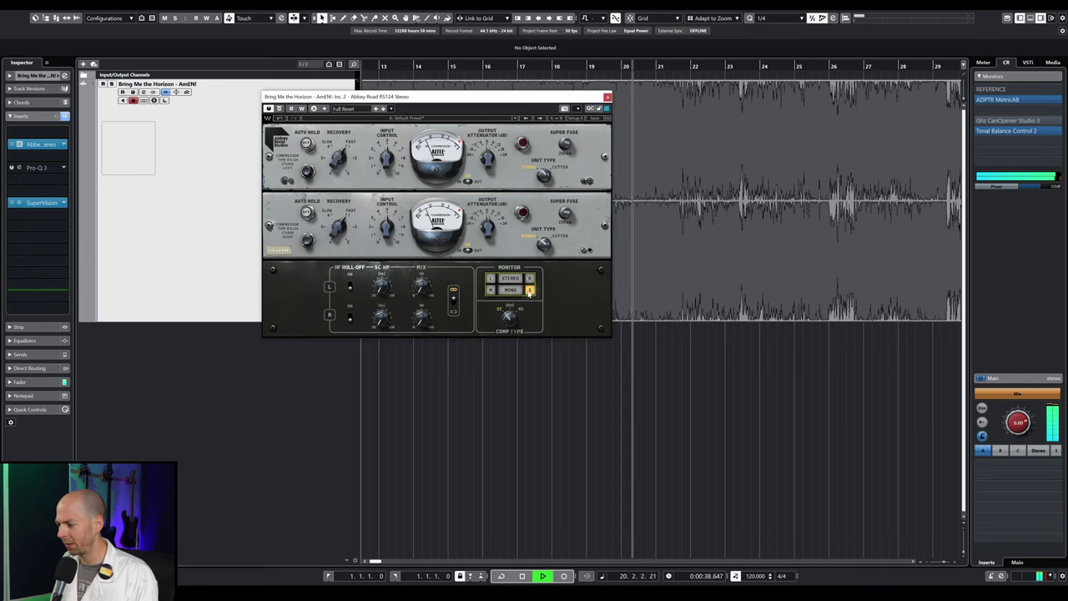
pyautogui.press('space')
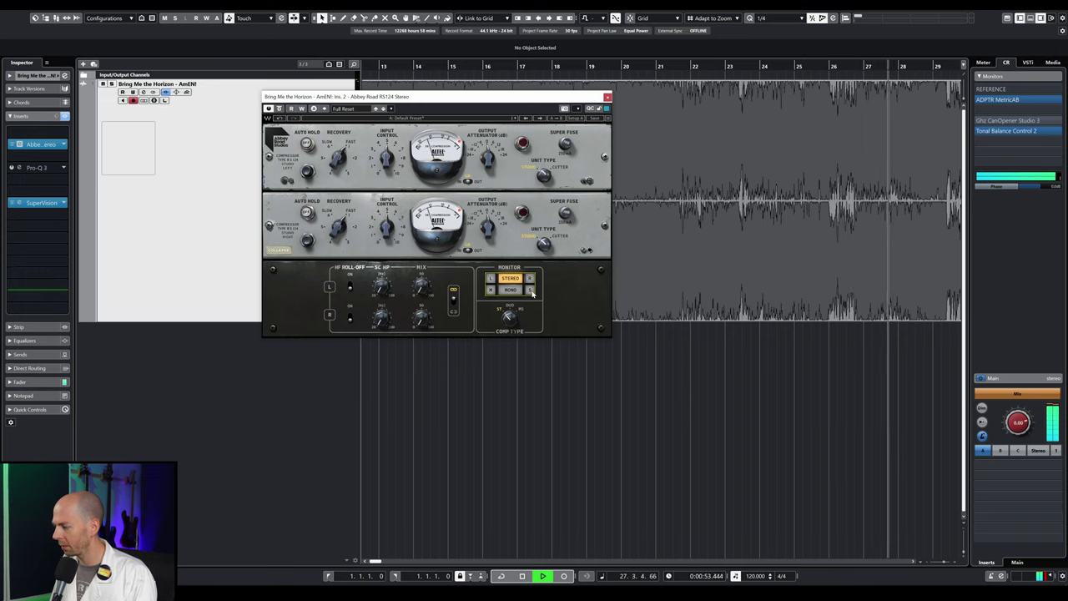
pyautogui.press('space')
pyautogui.click(530, 290)
pyautogui.click(828, 69)
pyautogui.press('space')
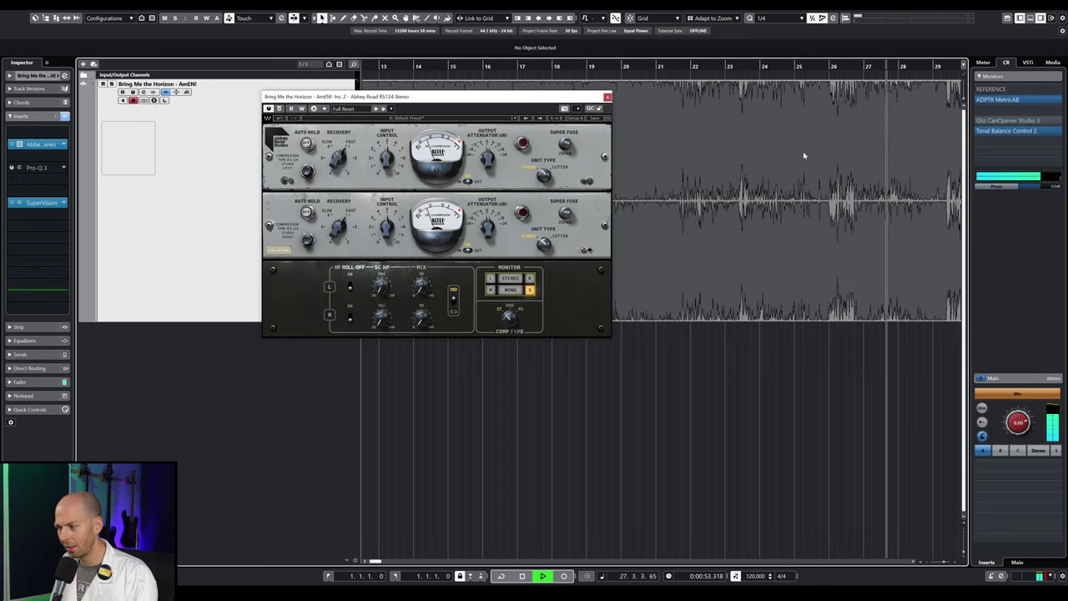
pyautogui.press('space')
pyautogui.click(841, 66)
pyautogui.click(833, 66)
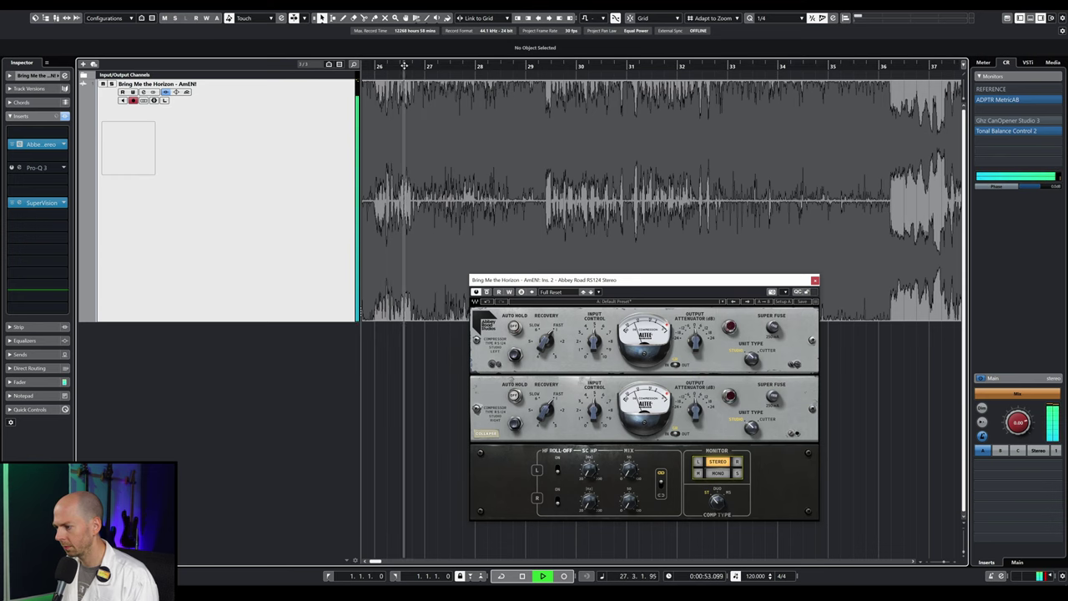
pyautogui.click(402, 66)
# - Zoom to bars 26–28 and play them side-only from just before bar 27
pyautogui.press('space')
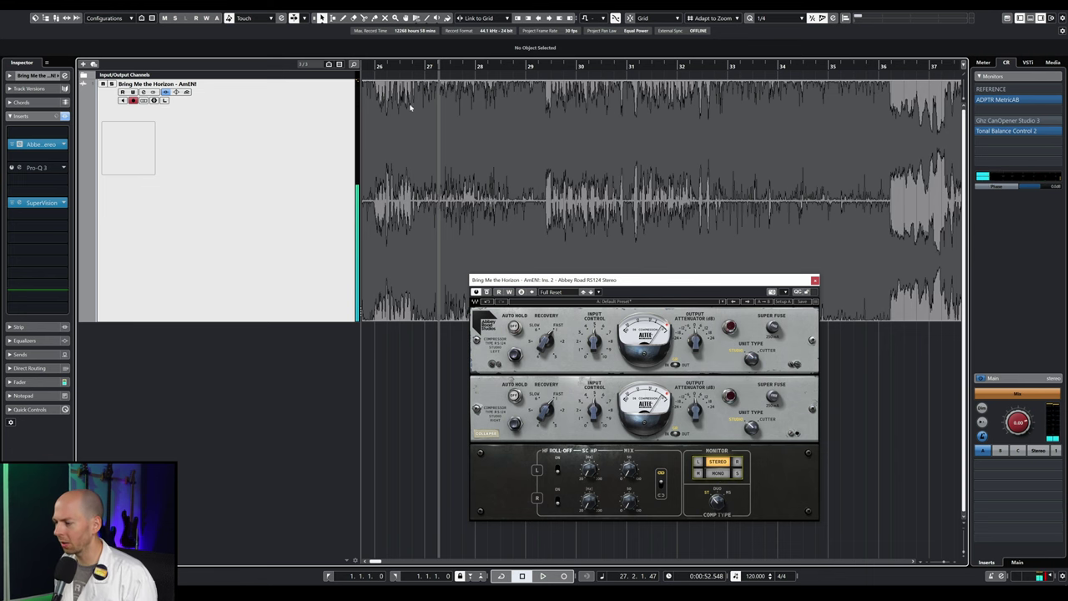
pyautogui.press('h')
pyautogui.press('h')
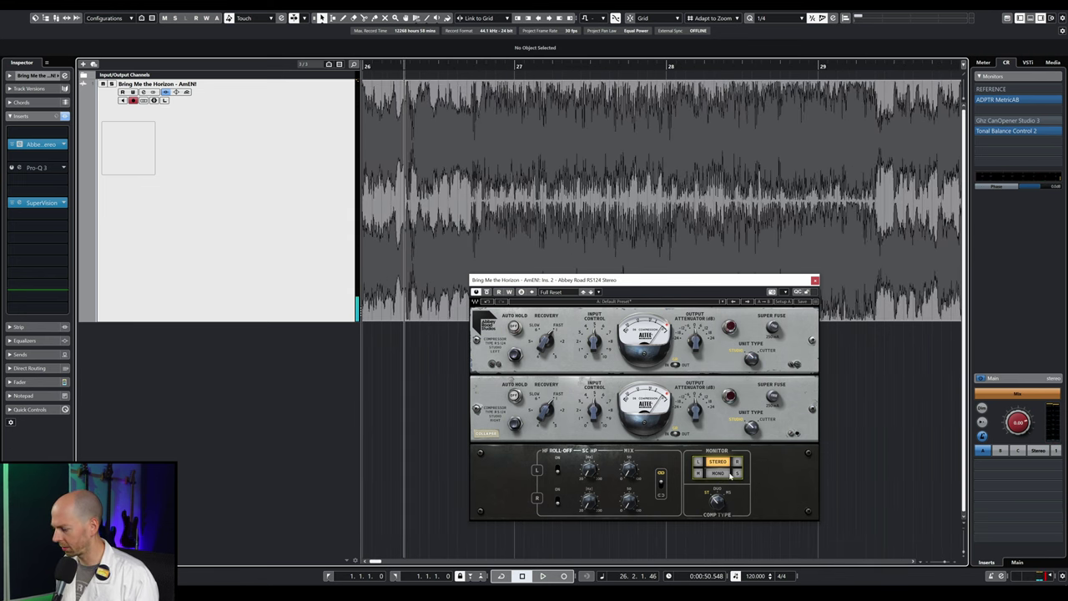
pyautogui.click(738, 475)
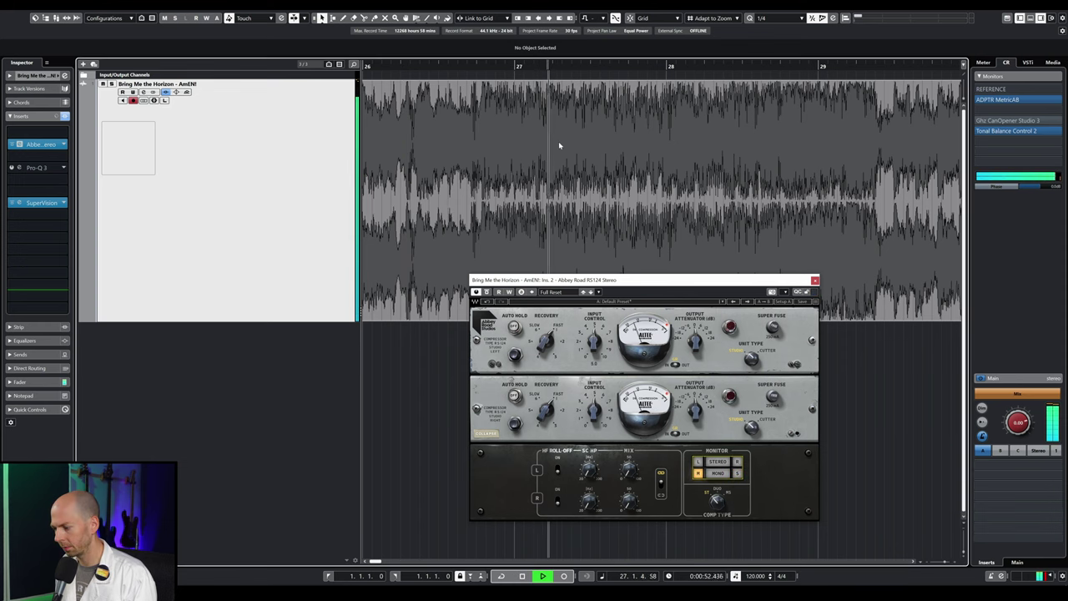
pyautogui.press('space')
pyautogui.moveTo(507, 66); pyautogui.dragTo(475, 74)
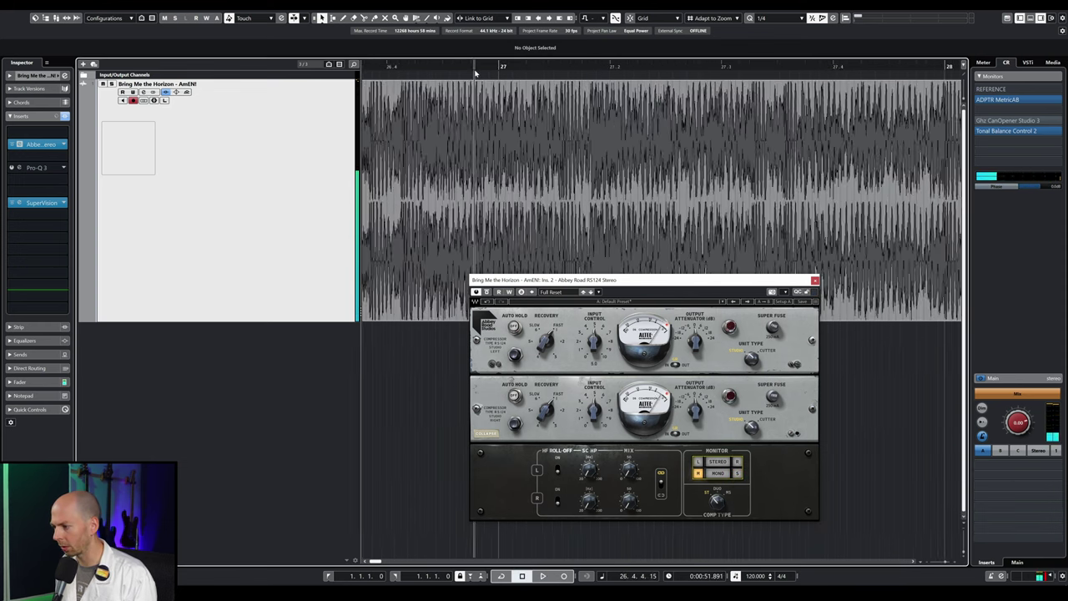
pyautogui.press('space')
pyautogui.press('space')
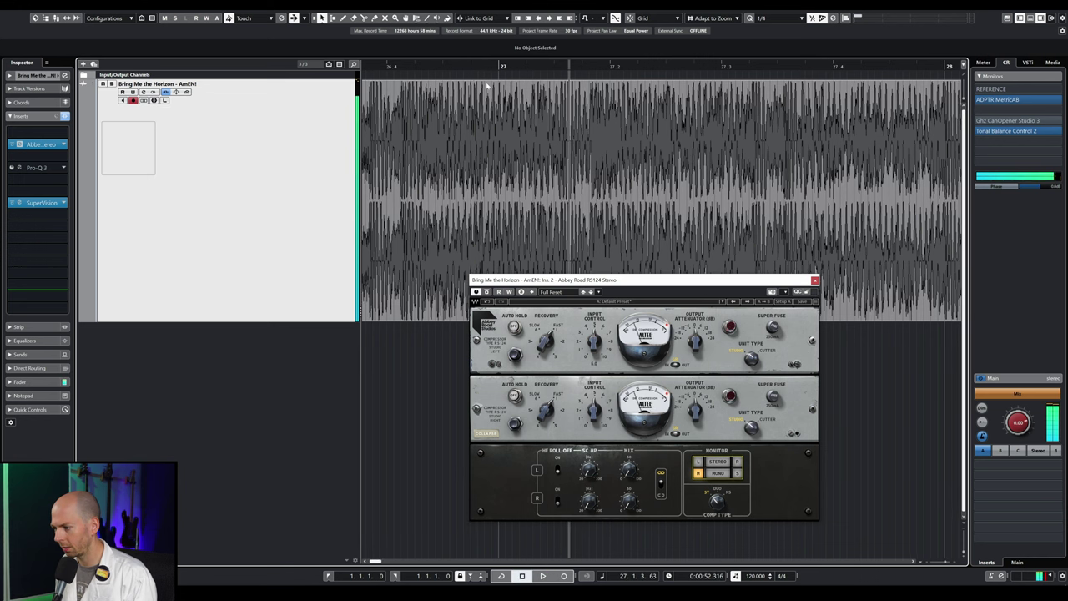
# - Scroll the arrangement back and set playback to start at bar 25
pyautogui.scroll(-3, 430, 90)
pyautogui.click(427, 71)
pyautogui.scroll(-3, 422, 126)
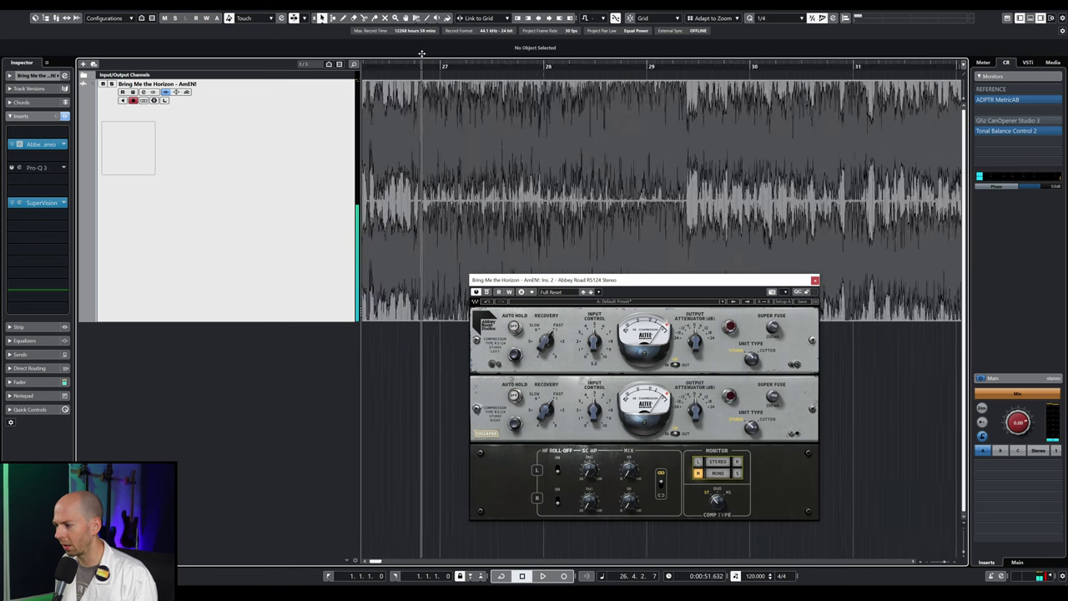
pyautogui.hscroll(-3, 420, 155)
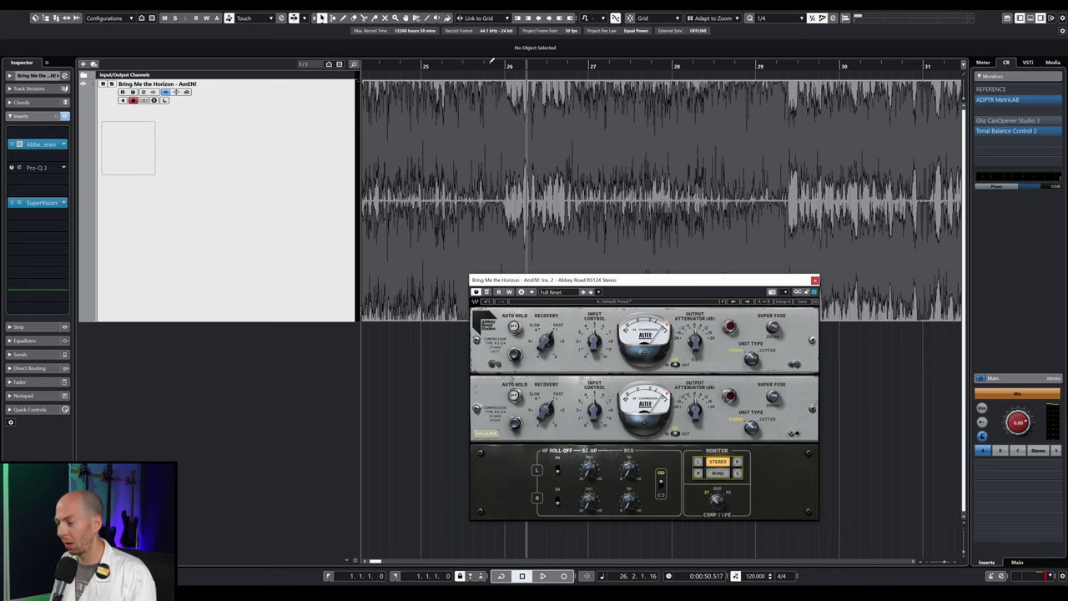
pyautogui.click(429, 67)
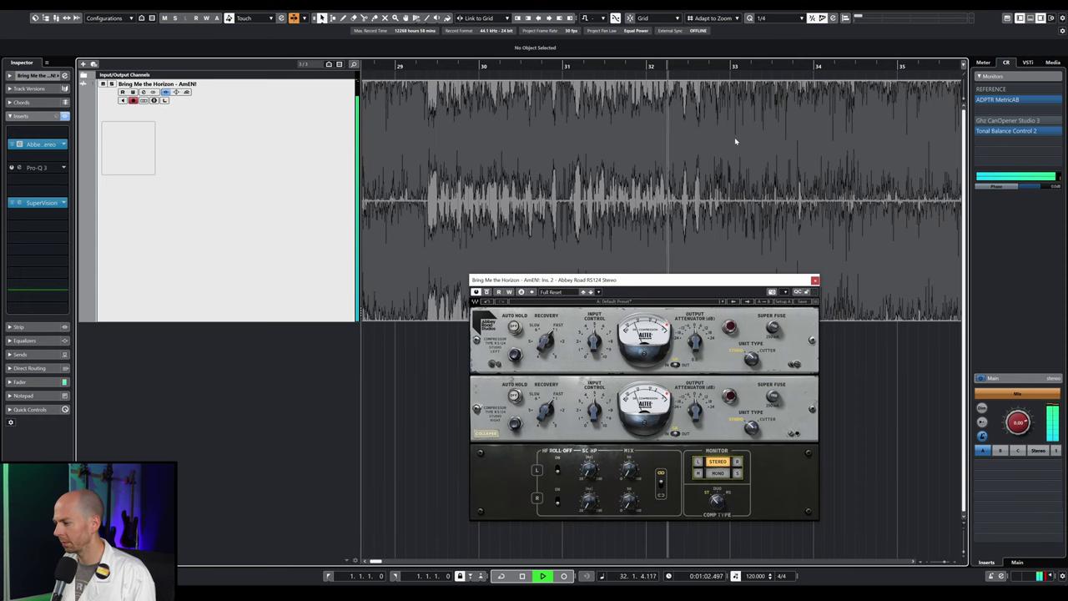
pyautogui.press('space')
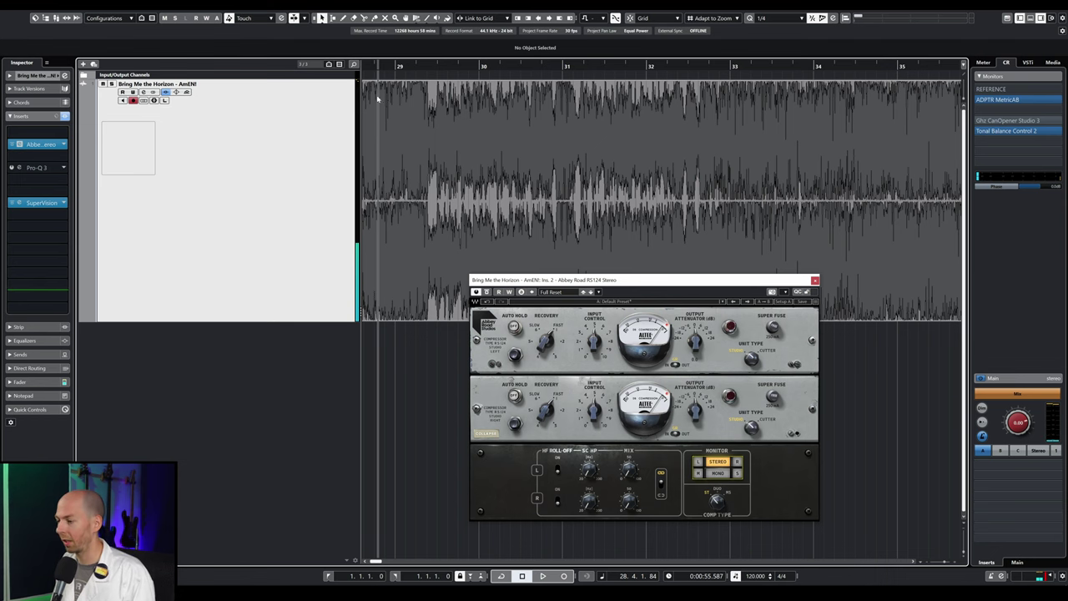
pyautogui.press('g')
pyautogui.press('g')
pyautogui.press('g')
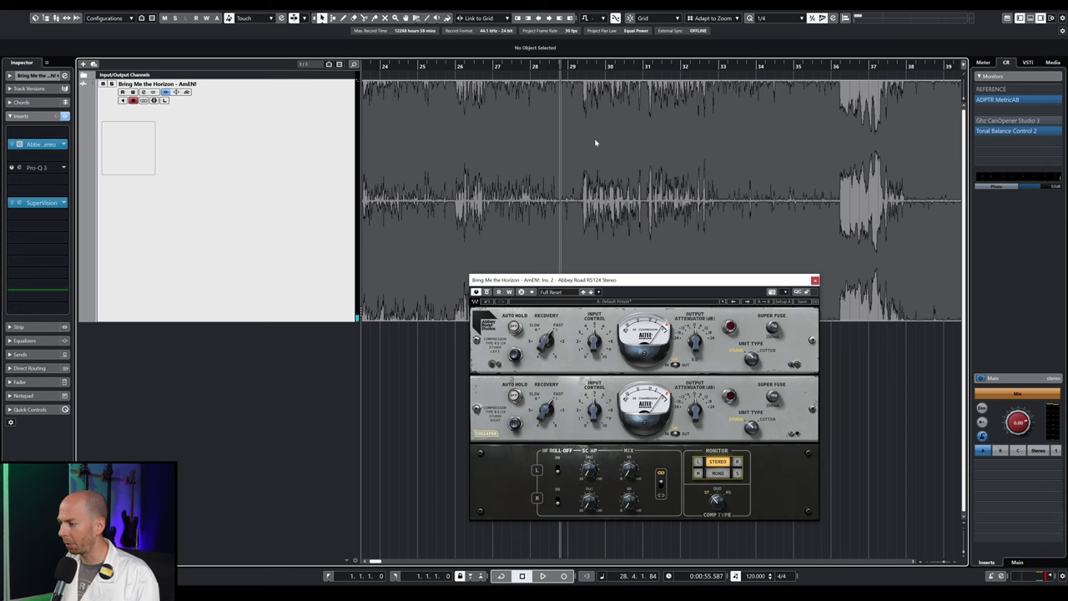
pyautogui.press('h')
pyautogui.press('h')
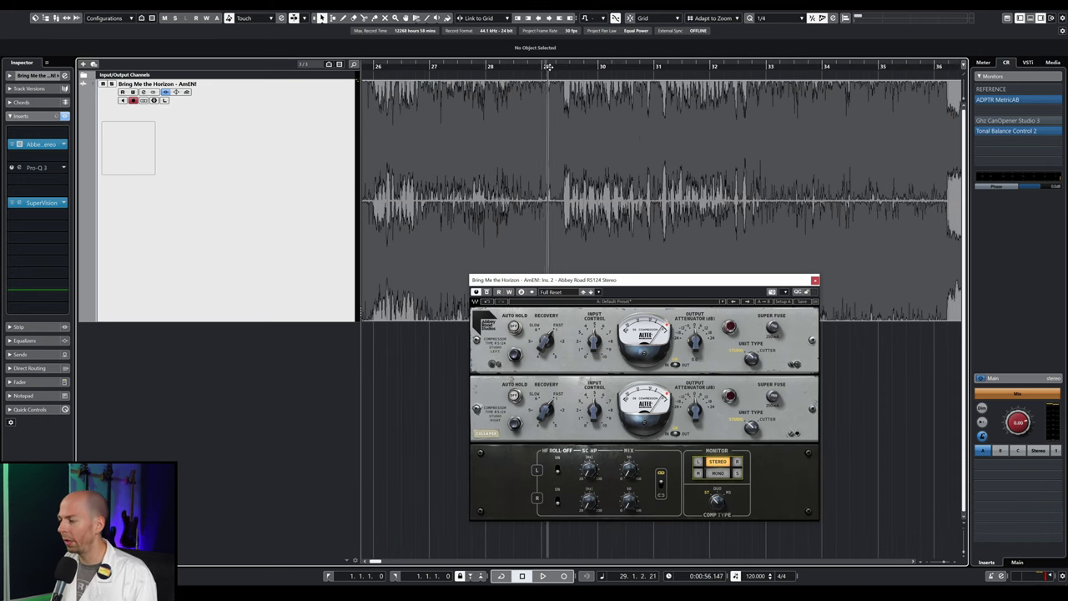
pyautogui.press('h')
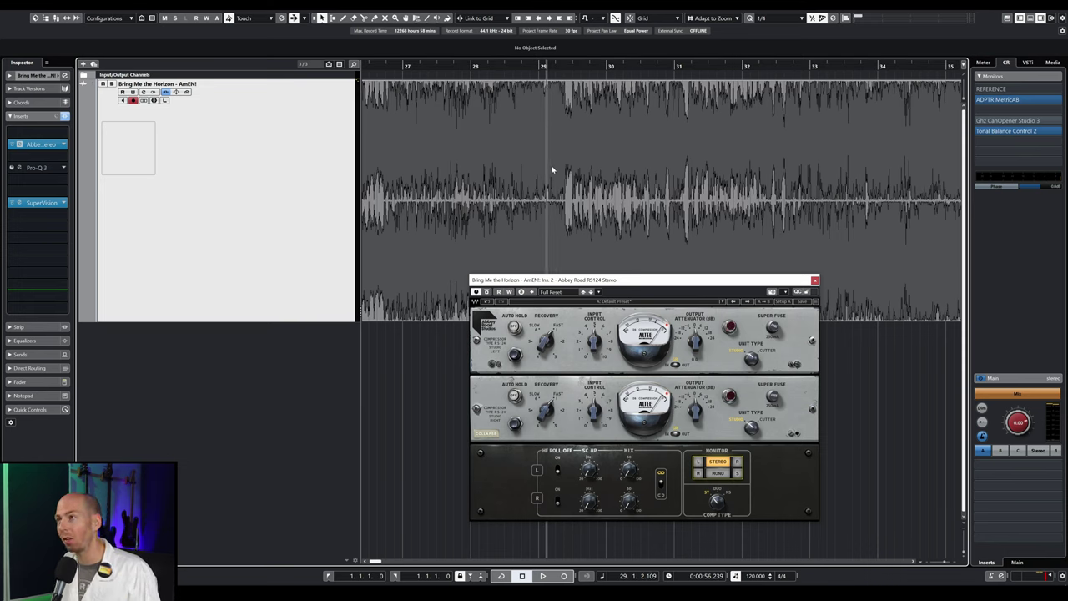
pyautogui.press('space')
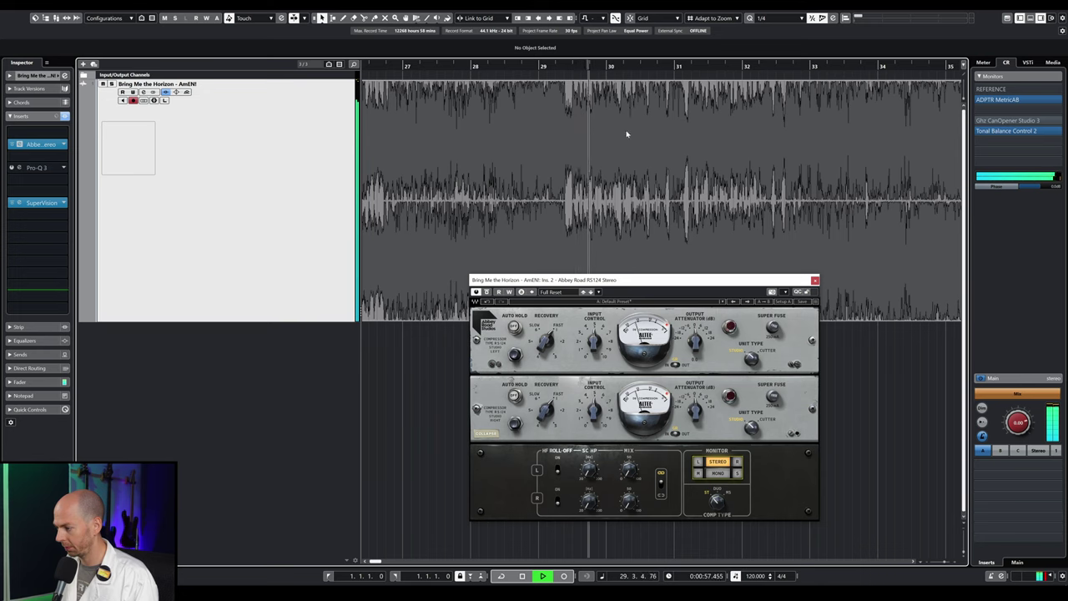
pyautogui.press('space')
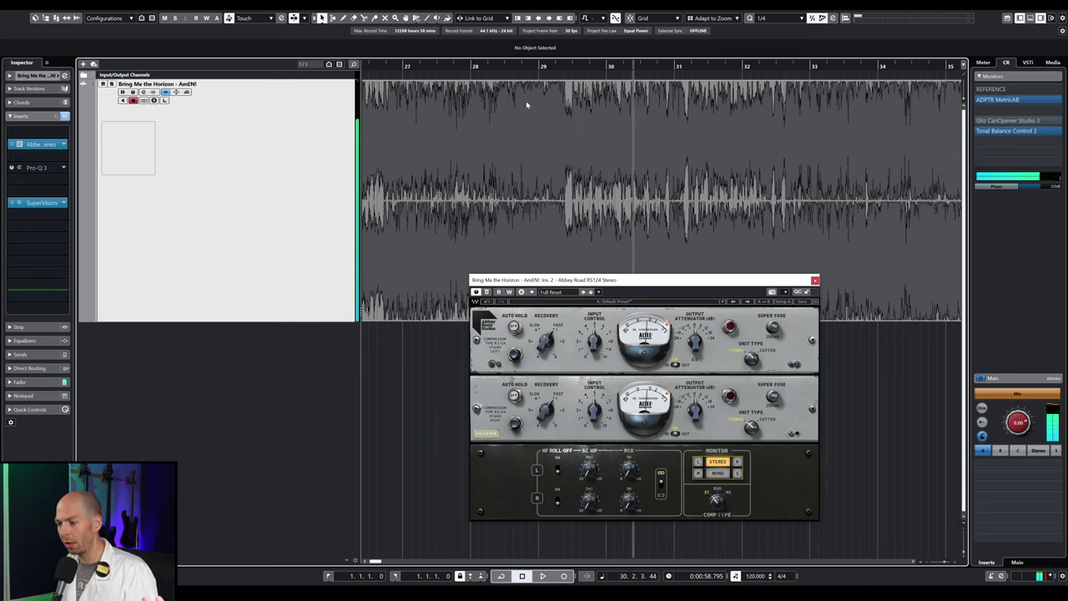
pyautogui.press('KP_0')
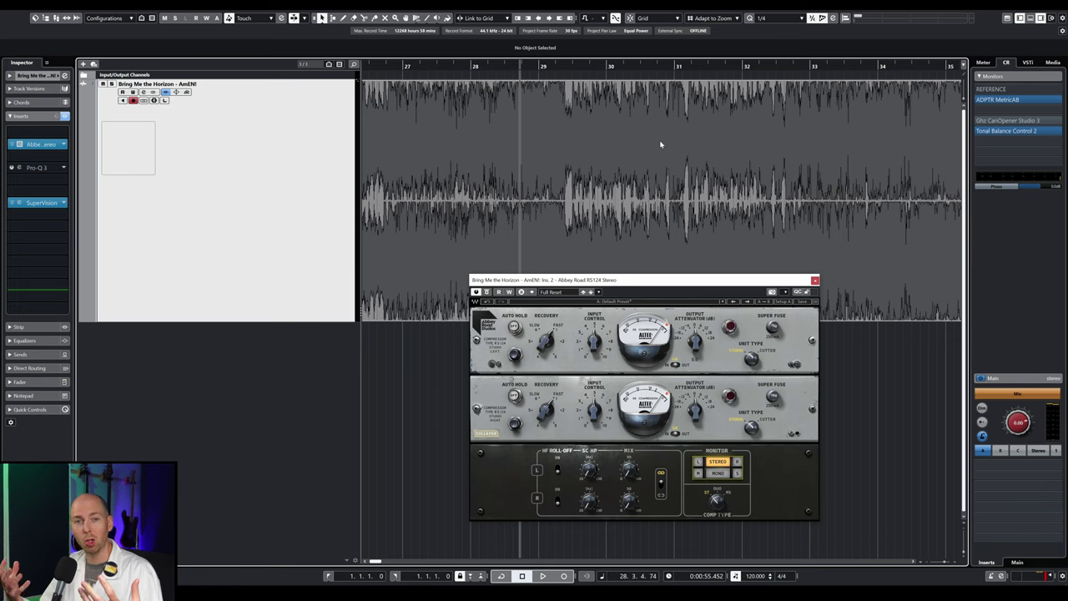
pyautogui.press('space')
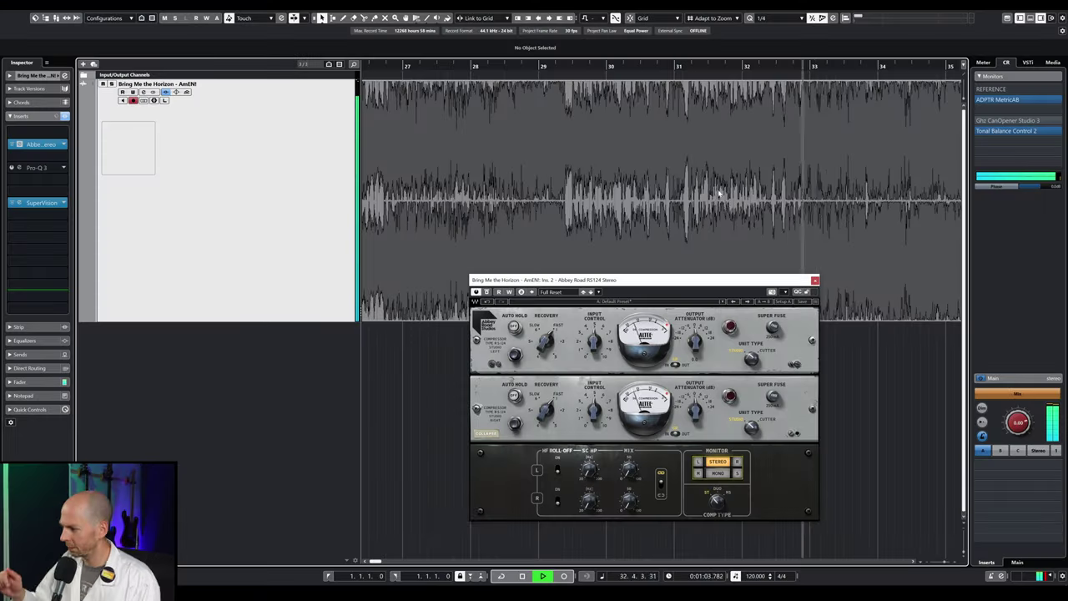
pyautogui.press('space')
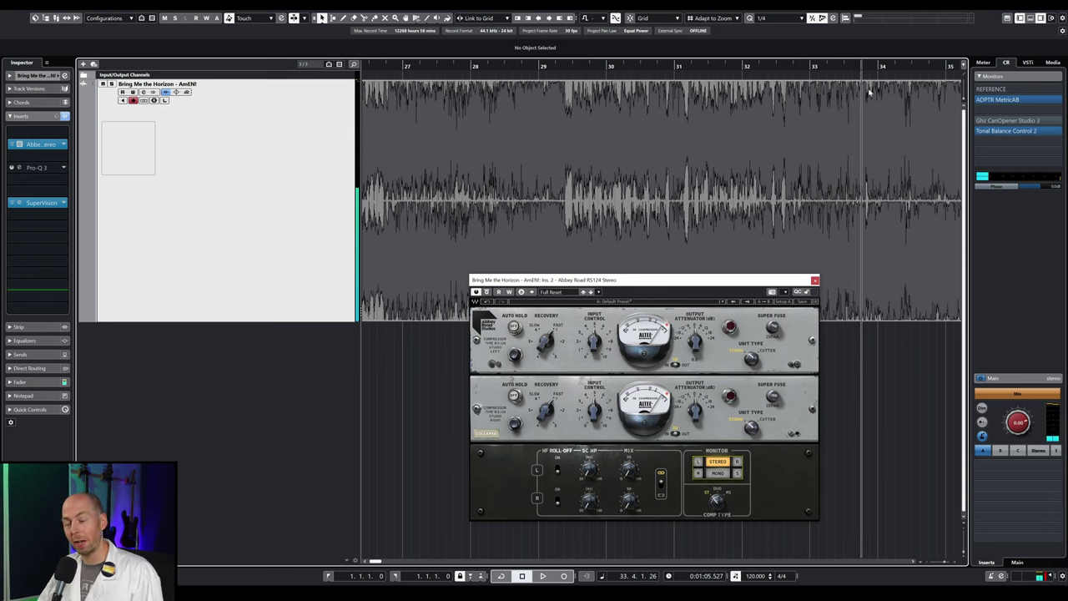
pyautogui.click(814, 67)
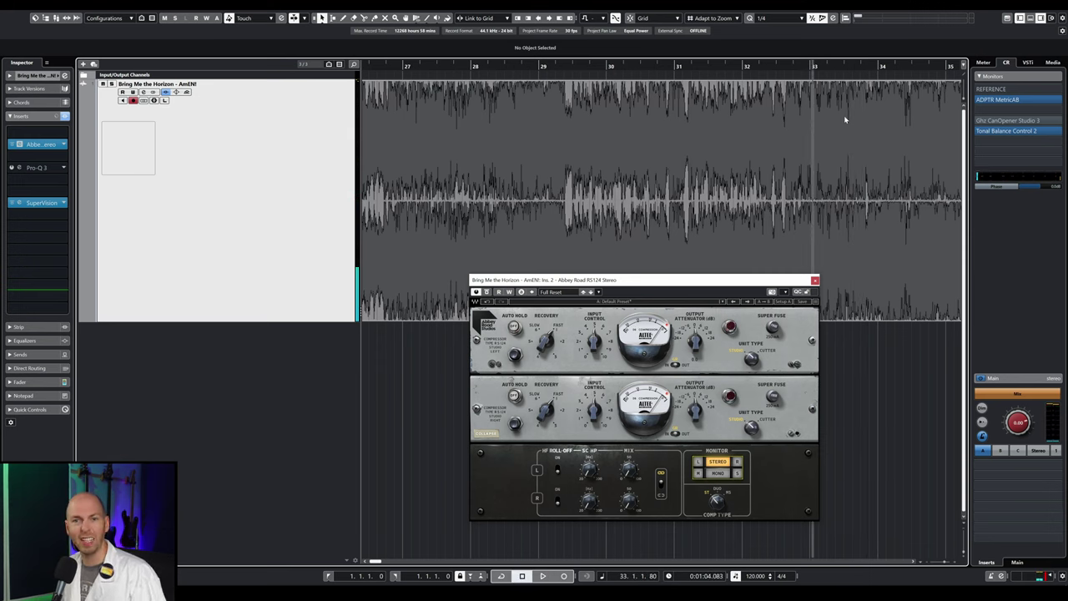
pyautogui.scroll(5, 845, 119)
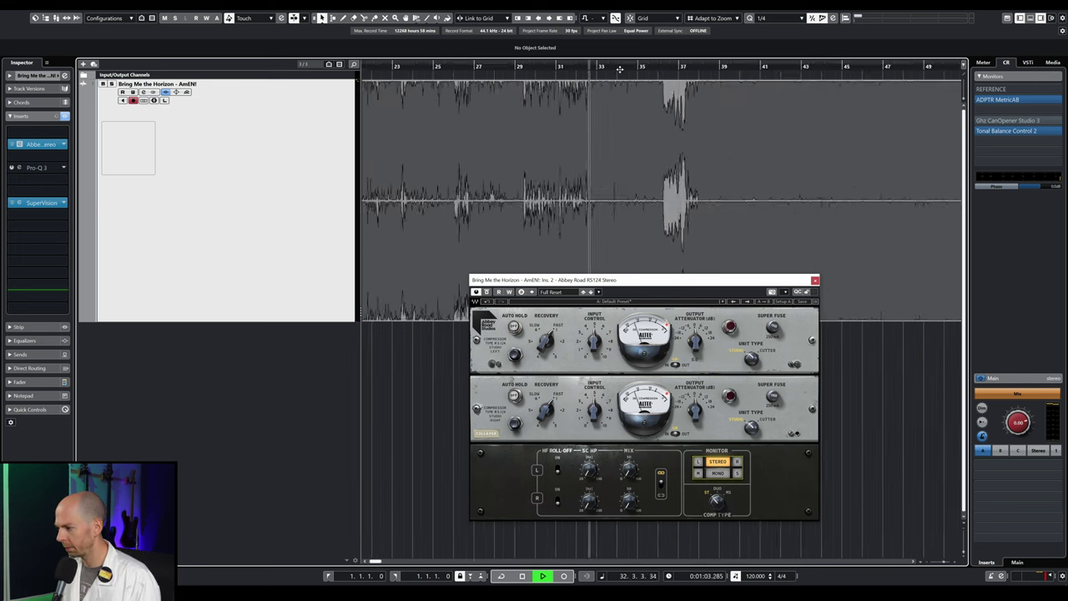
pyautogui.press('space')
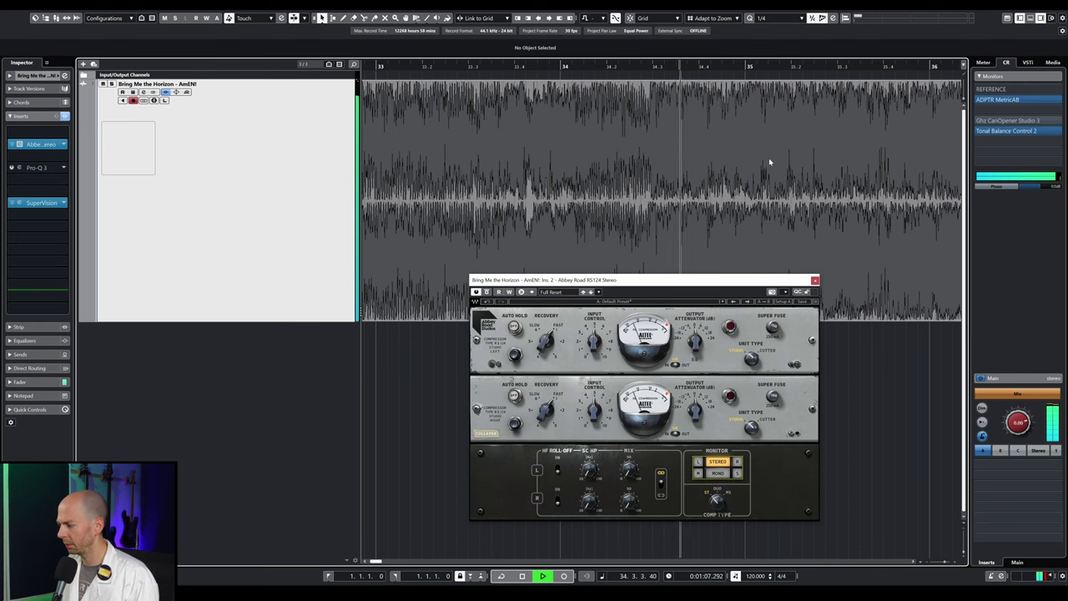
pyautogui.hscroll(3, 768, 162)
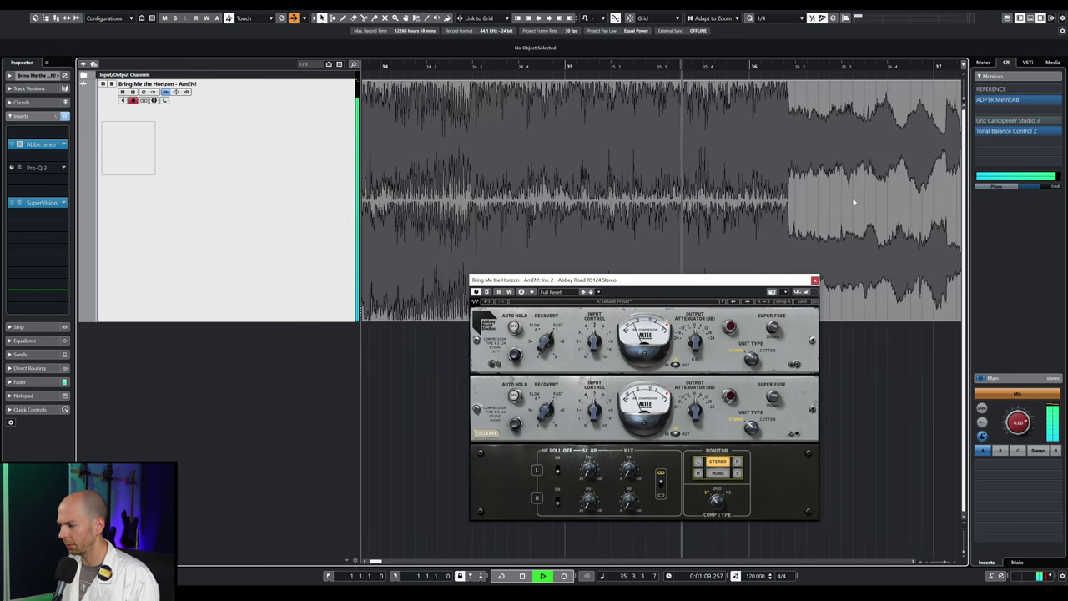
pyautogui.hscroll(5, 853, 202)
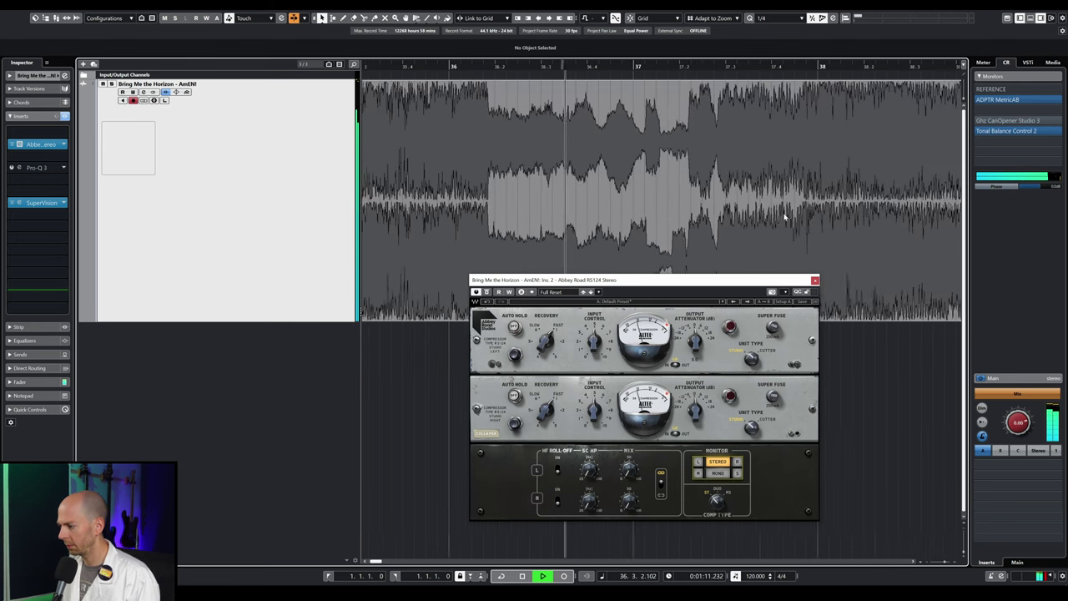
pyautogui.hscroll(1, 785, 217)
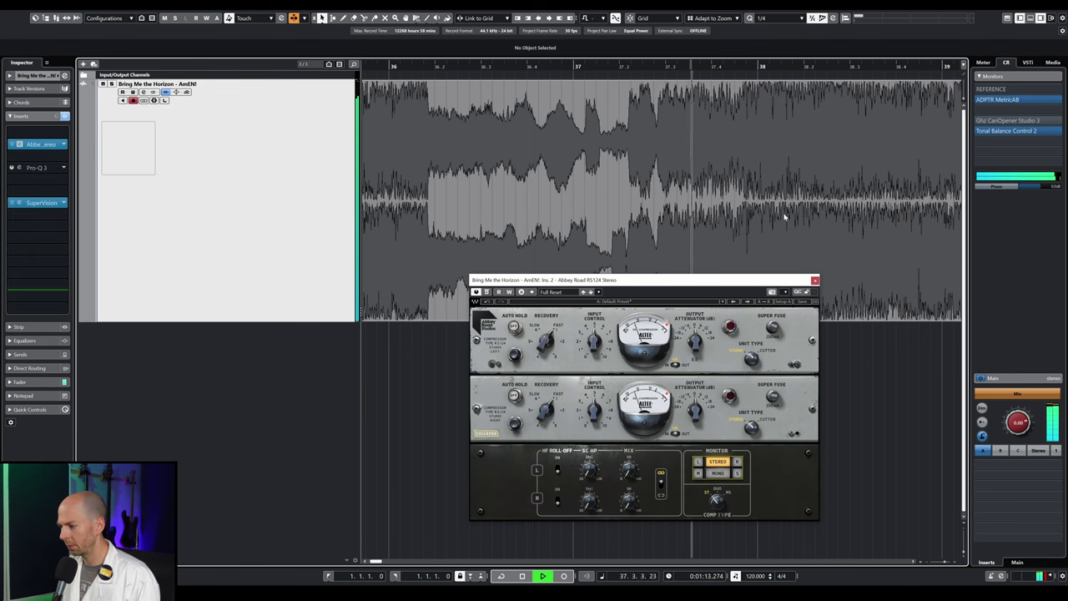
pyautogui.scroll(-3, 782, 217)
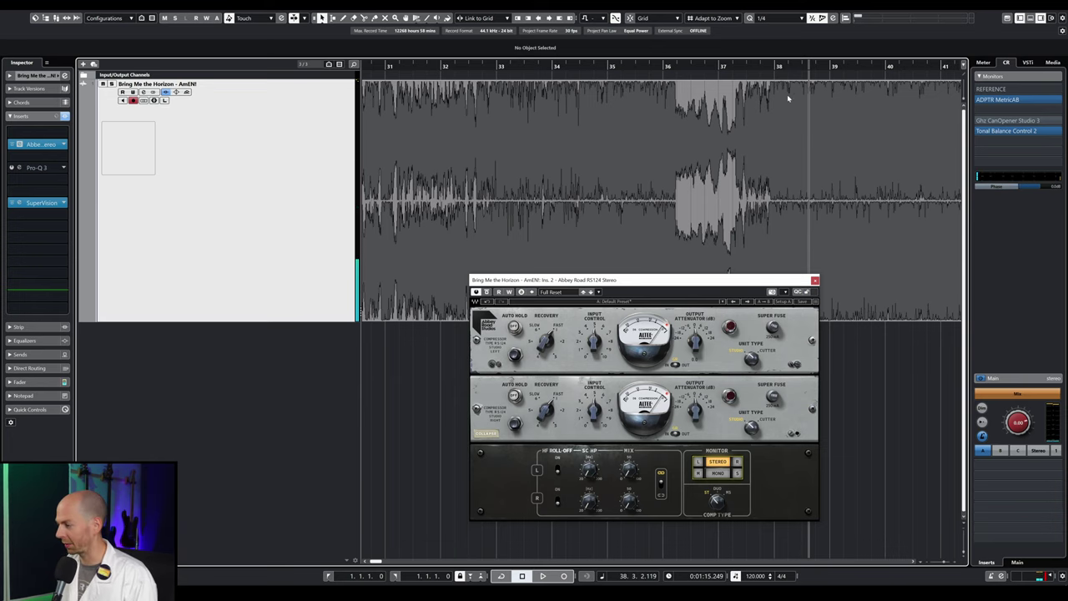
pyautogui.scroll(-2, 433, 109)
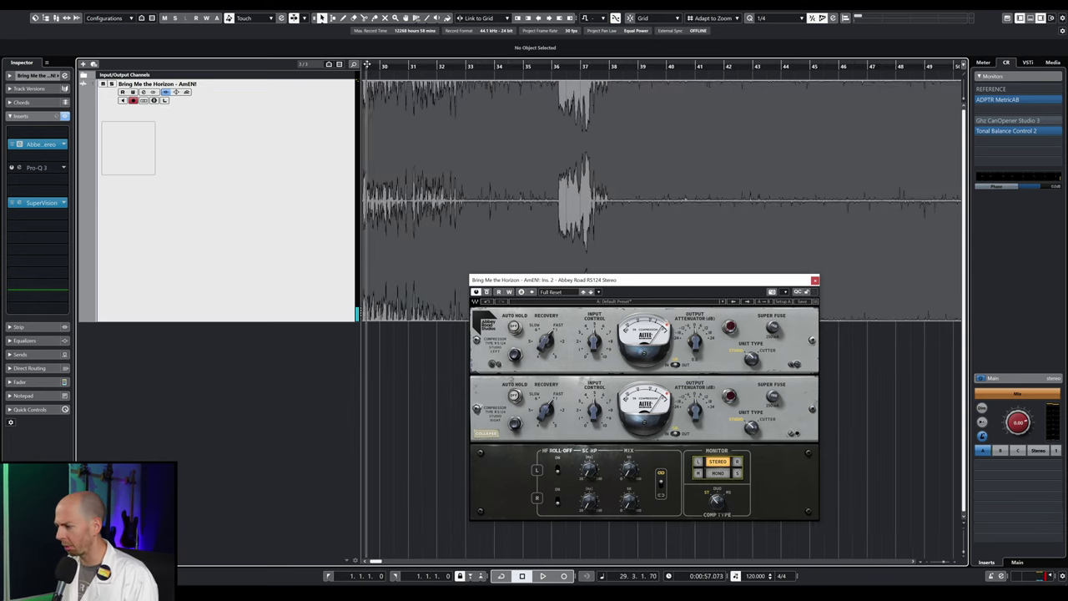
pyautogui.scroll(3, 392, 67)
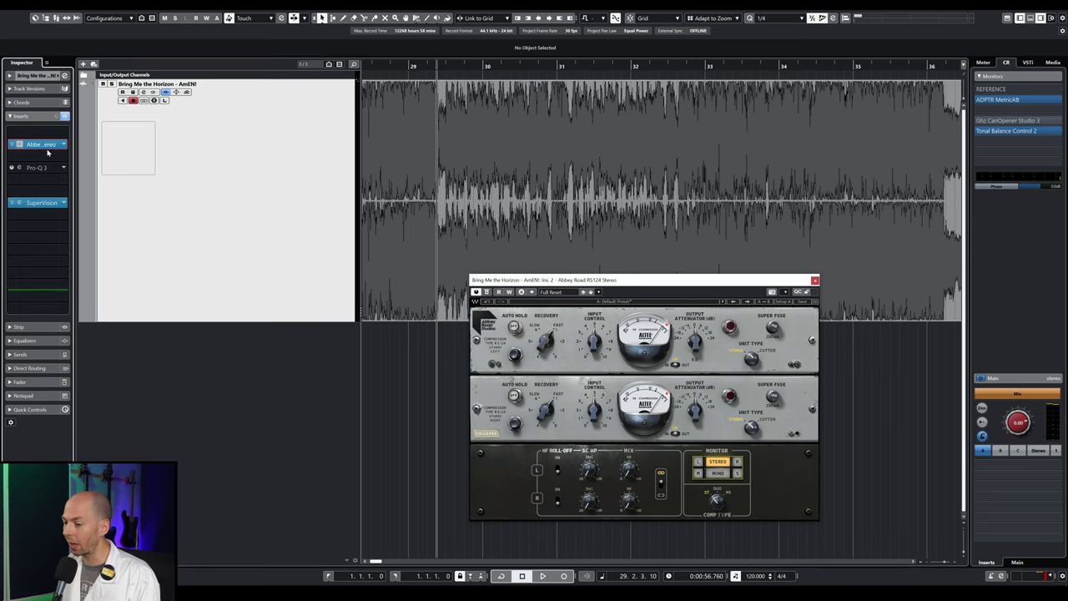
pyautogui.click(39, 146)
# - Reopen the RS124, switch it to side-only, and play from bar 31 with bars 30–51 shown
pyautogui.click(42, 149)
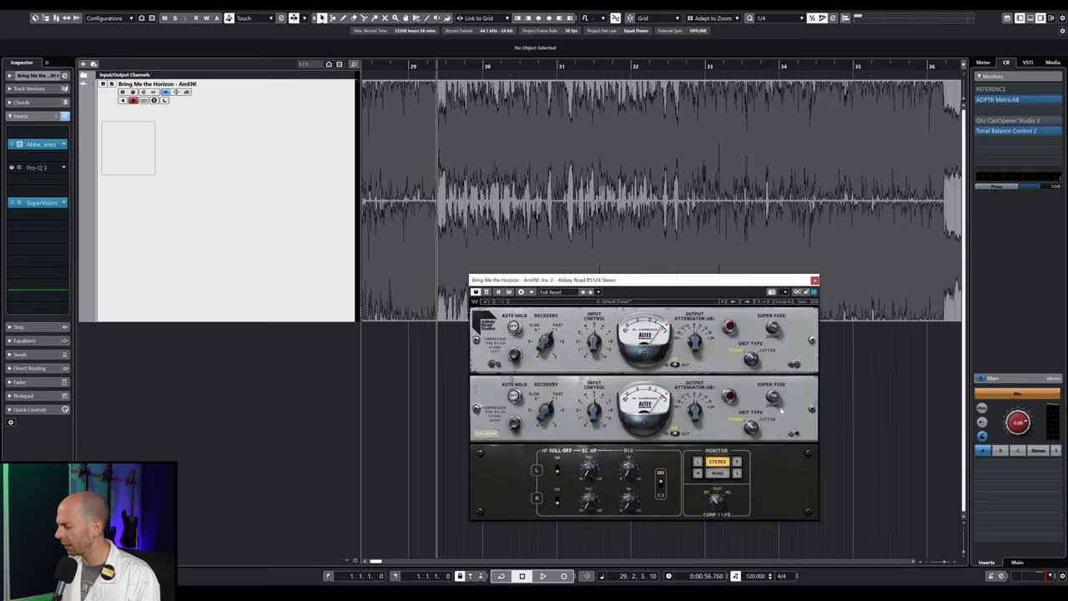
pyautogui.press('space')
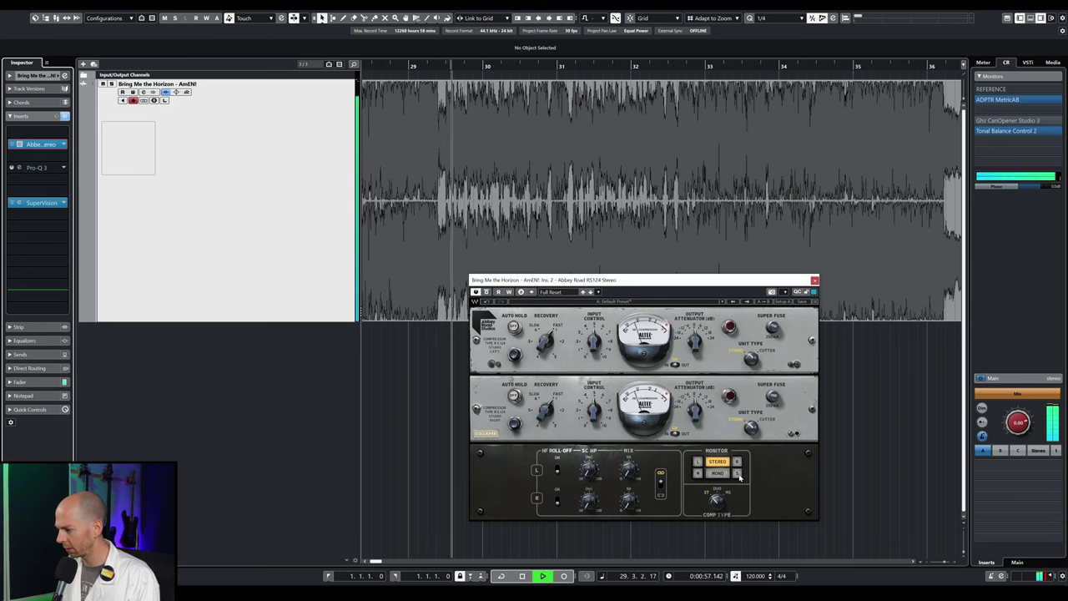
pyautogui.click(738, 473)
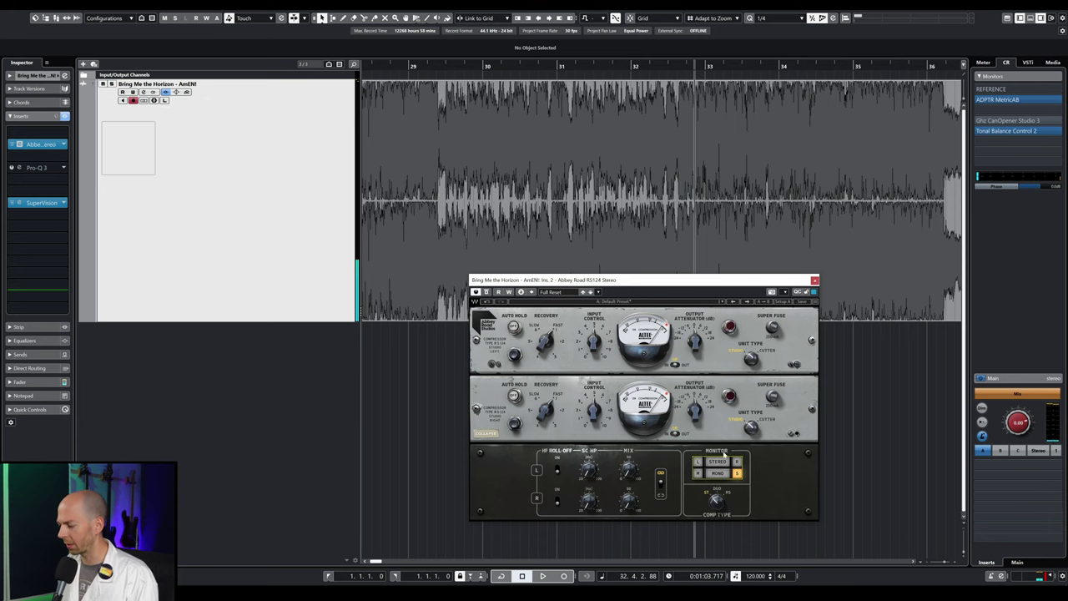
pyautogui.moveTo(408, 68); pyautogui.dragTo(428, 66)
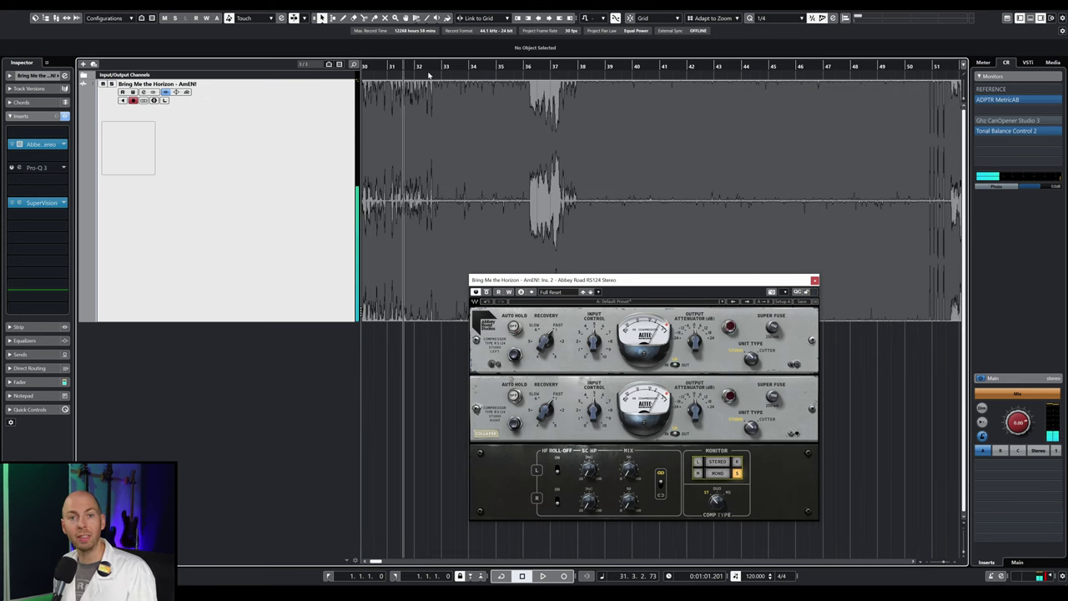
pyautogui.press('space')
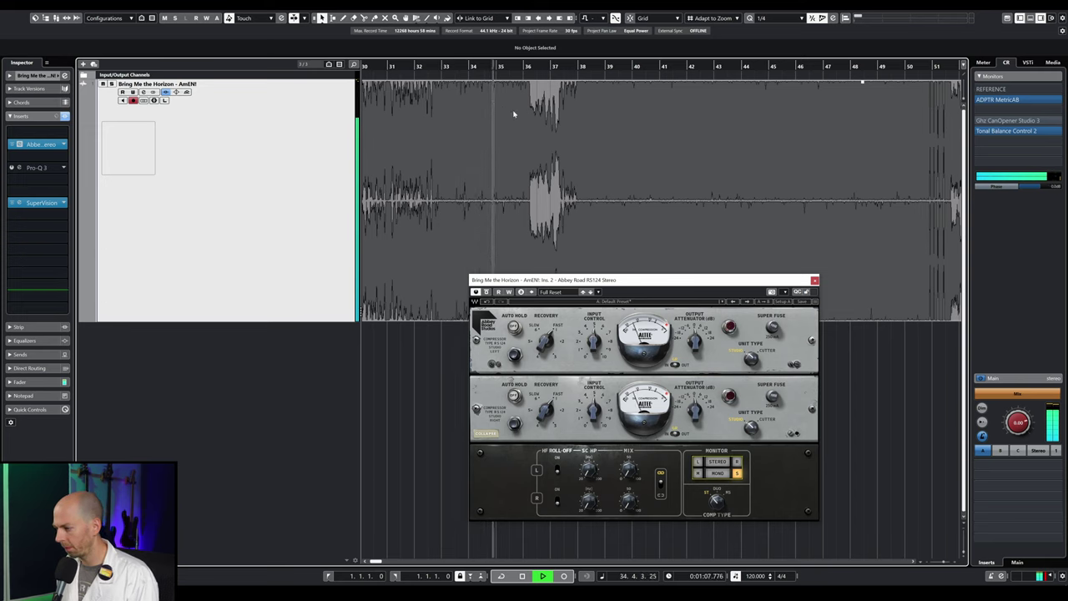
pyautogui.click(481, 67)
pyautogui.press('space')
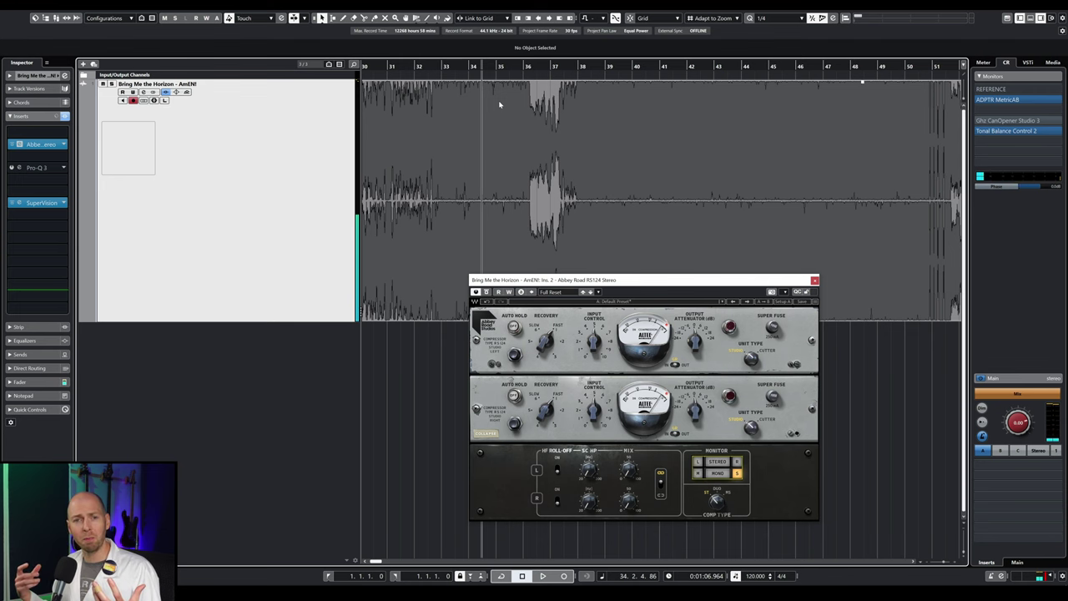
# - Zoom to bars 34–38, audition side-only from bars 34 and 37, then return RS124 to stereo
pyautogui.press('h')
pyautogui.press('h')
pyautogui.press('h')
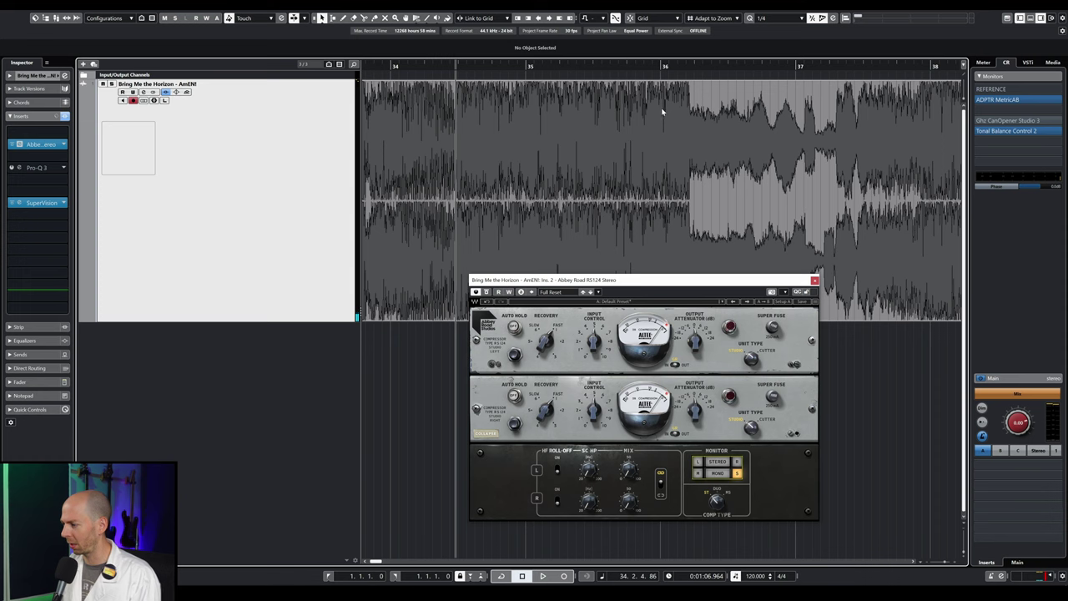
pyautogui.press('space')
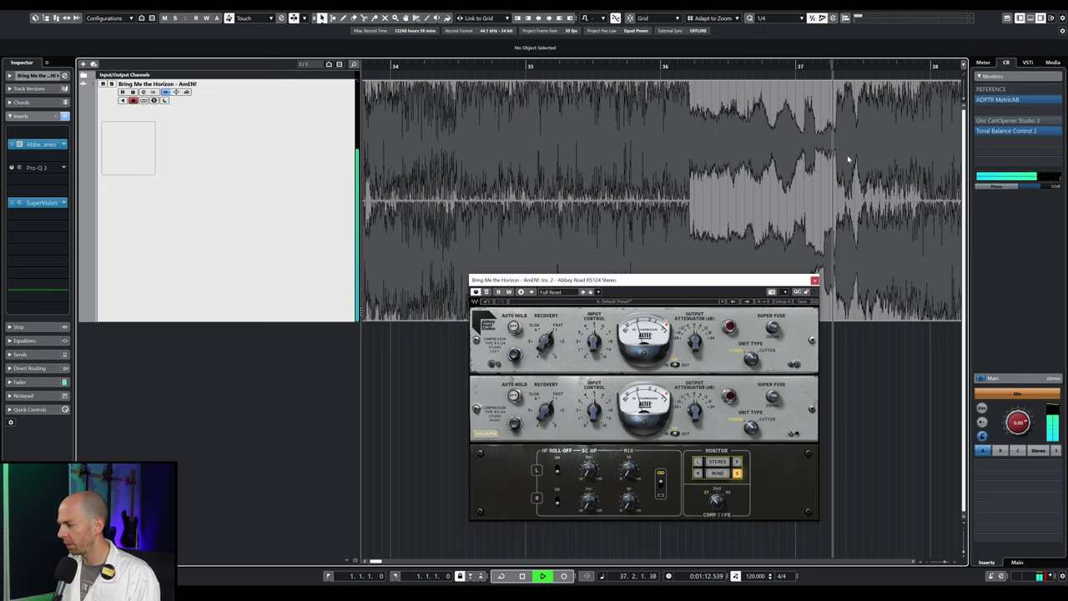
pyautogui.hscroll(4, 847, 160)
pyautogui.press('space')
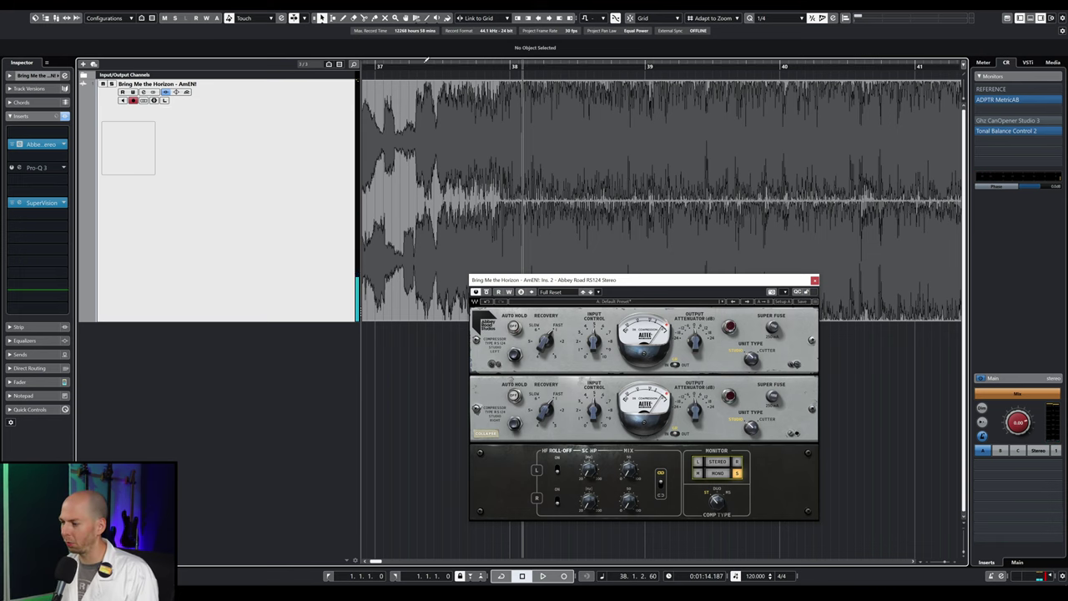
pyautogui.click(425, 60)
pyautogui.press('h')
pyautogui.press('space')
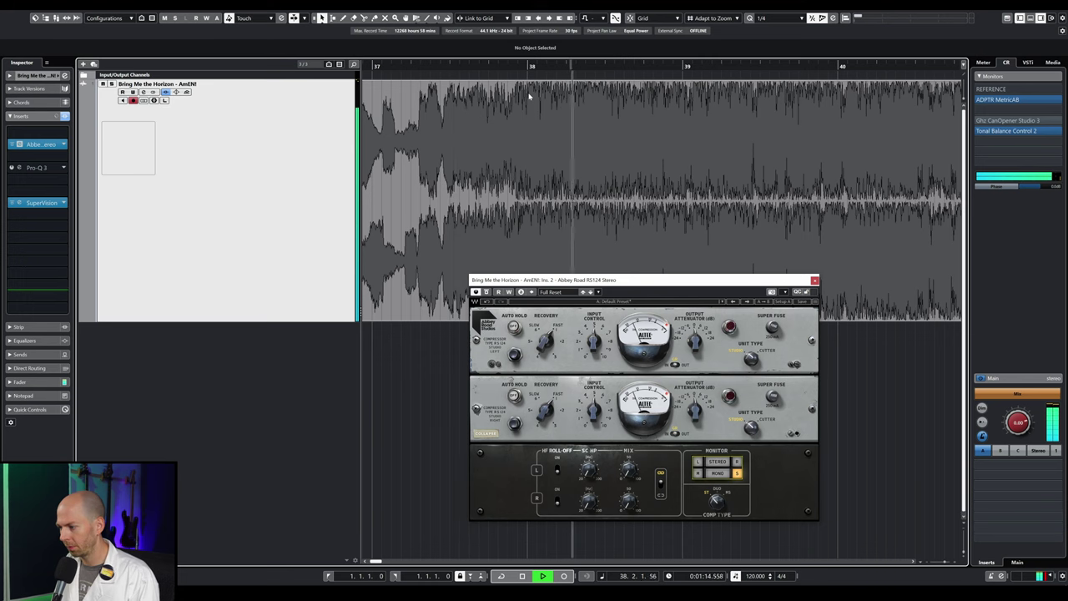
pyautogui.press('space')
pyautogui.click(717, 461)
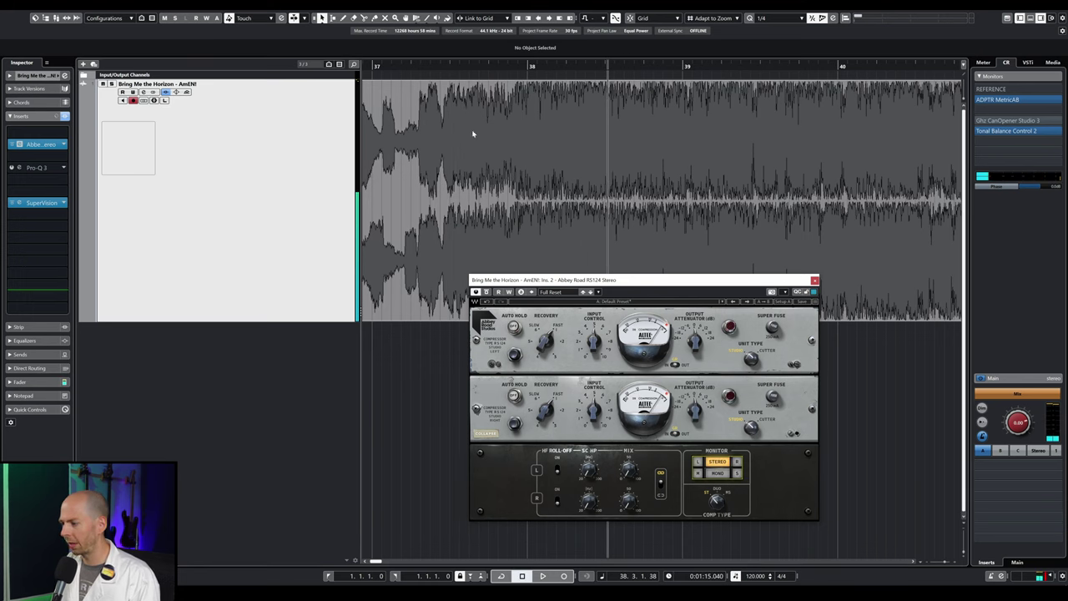
# - Zoom out, scroll back to around bar 30, and start stereo playback of the mix
pyautogui.scroll(-5, 472, 133)
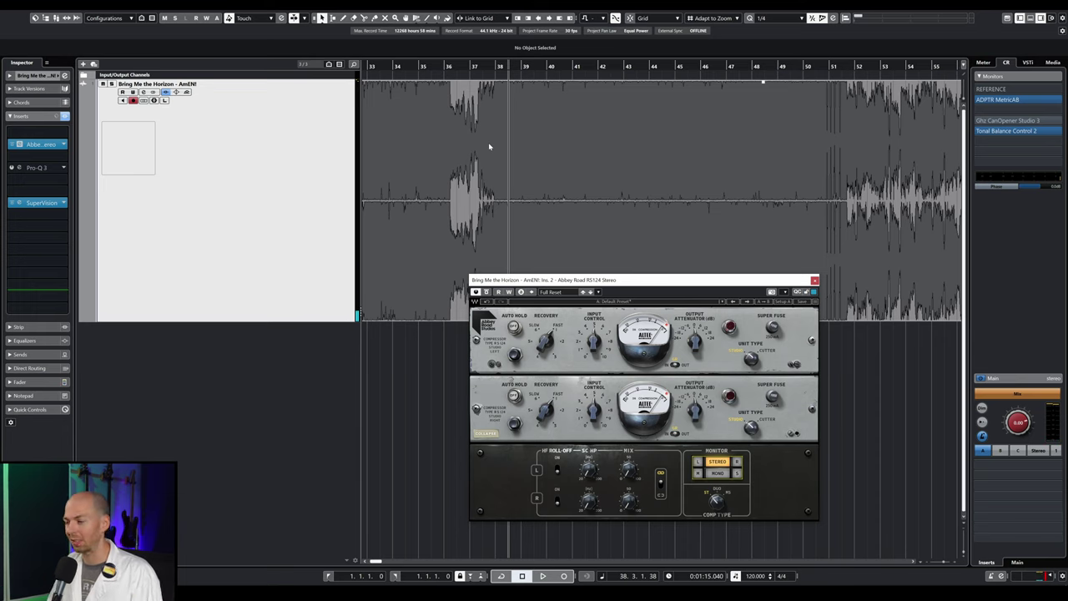
pyautogui.hscroll(-3, 518, 140)
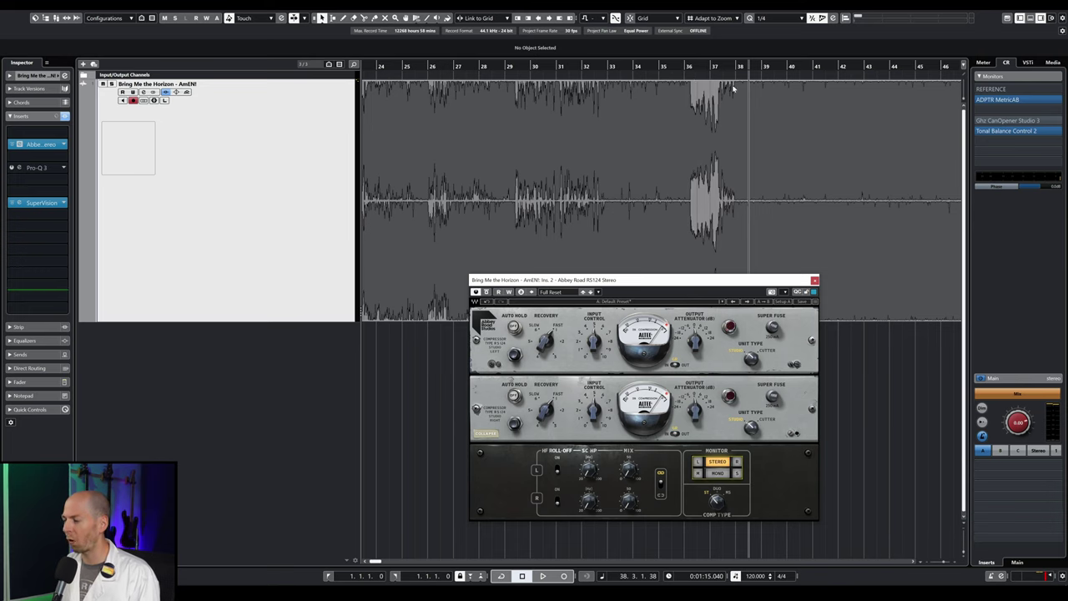
pyautogui.scroll(-3, 759, 108)
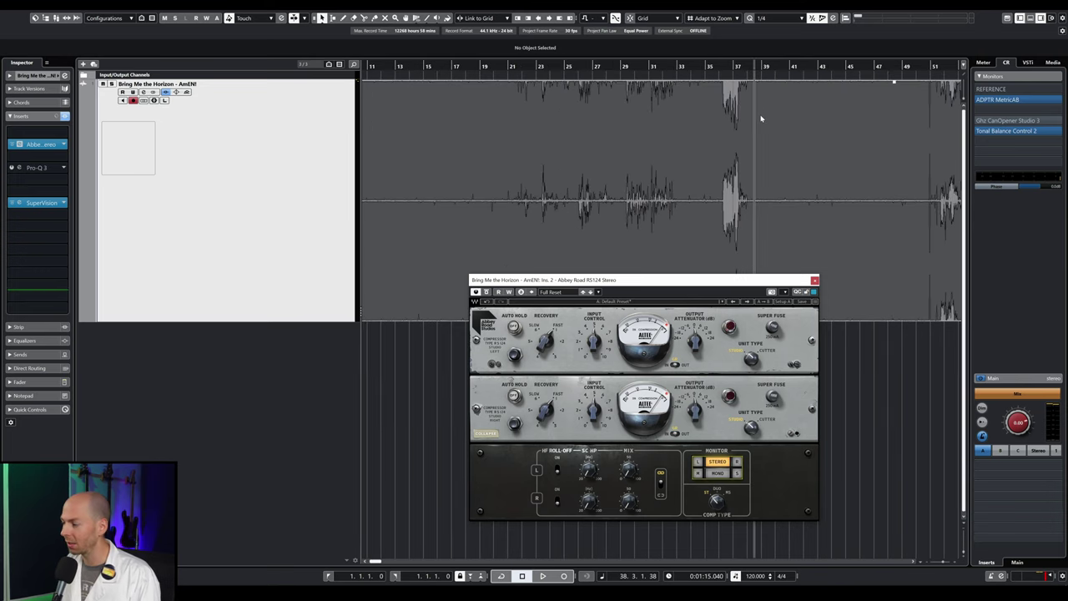
pyautogui.press('space')
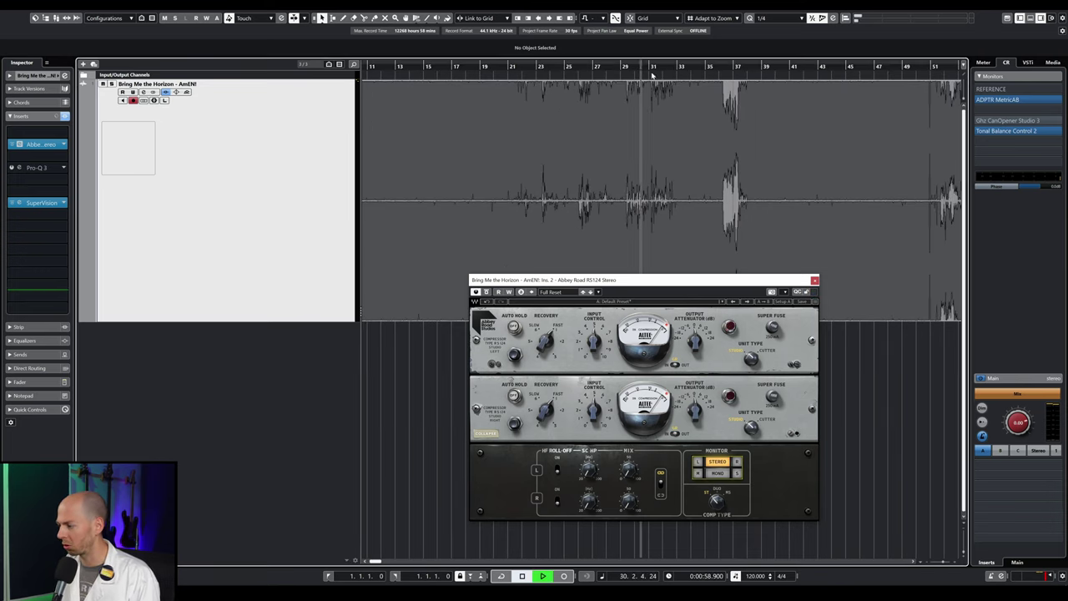
pyautogui.moveTo(374, 561)
pyautogui.mouseDown()
pyautogui.moveTo(389, 562)
pyautogui.moveTo(377, 564)
pyautogui.mouseUp()
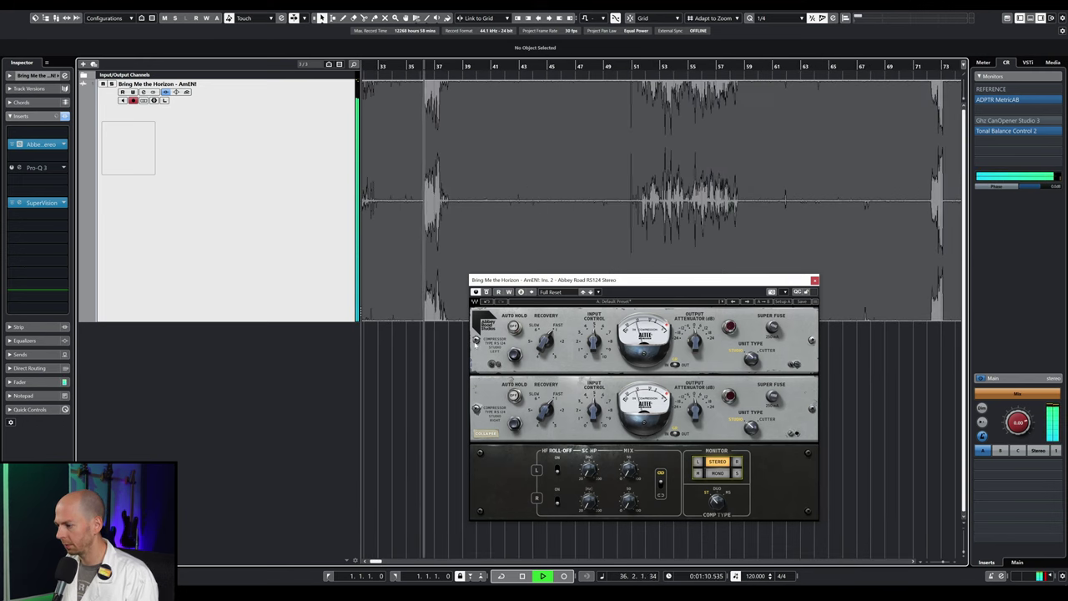
# - Turn on Auto-Scroll and move the RS124 window slightly lower
pyautogui.scroll(5, 438, 117)
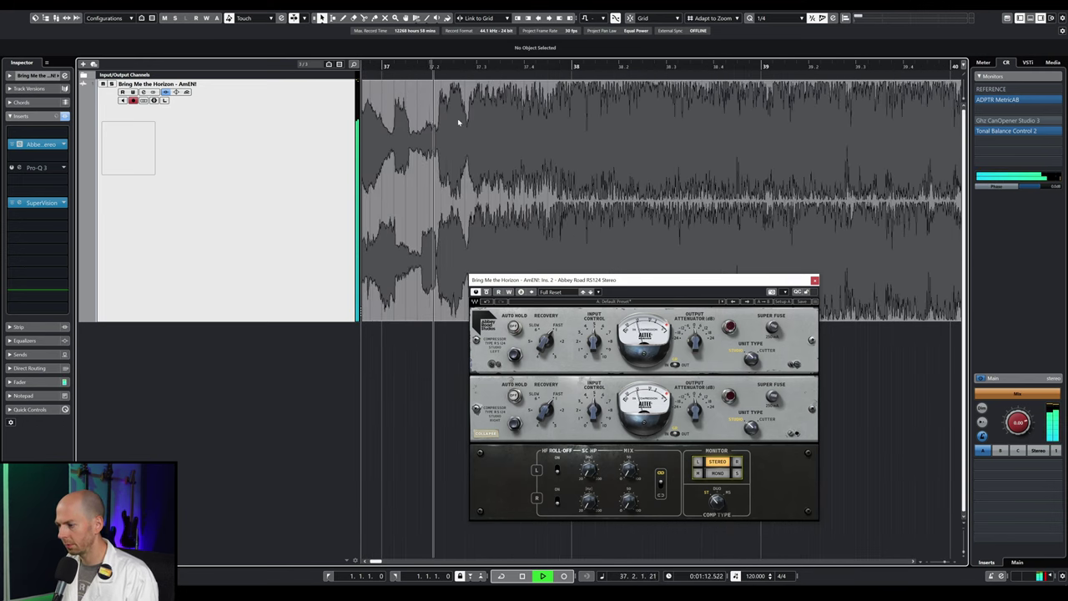
pyautogui.scroll(-2, 480, 115)
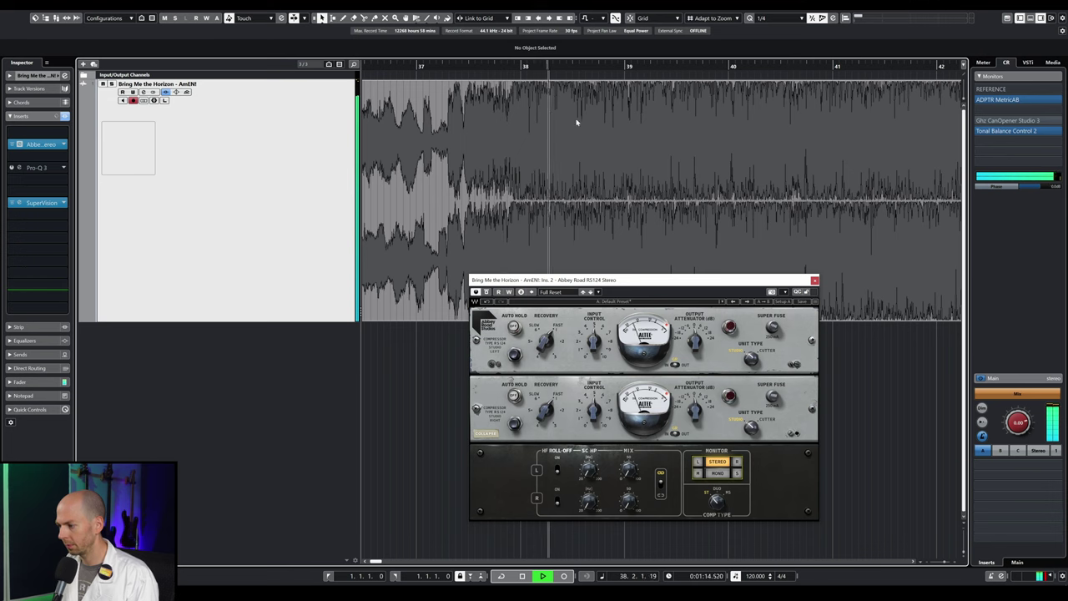
pyautogui.press('f')
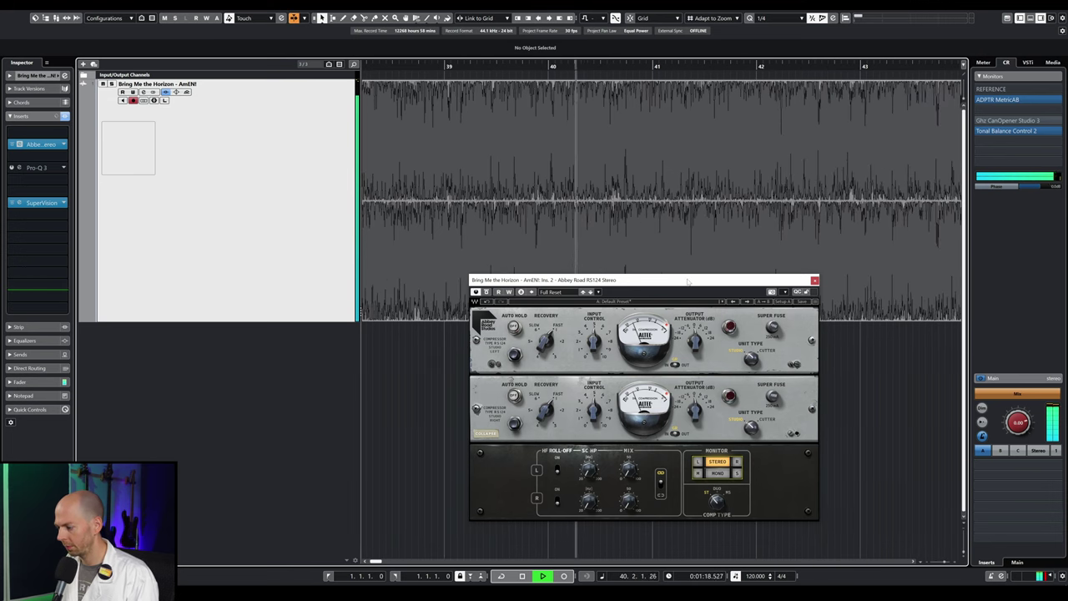
pyautogui.moveTo(688, 281); pyautogui.dragTo(675, 306)
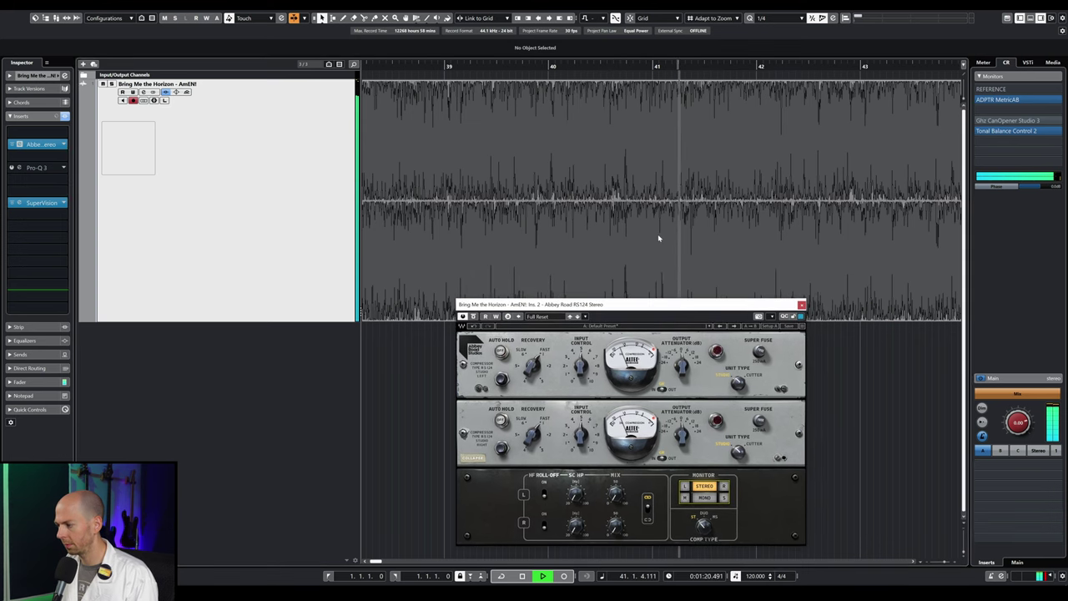
# - Restart playback, zoom in on bars 47–54, and stop near bar 51.4
pyautogui.press('space')
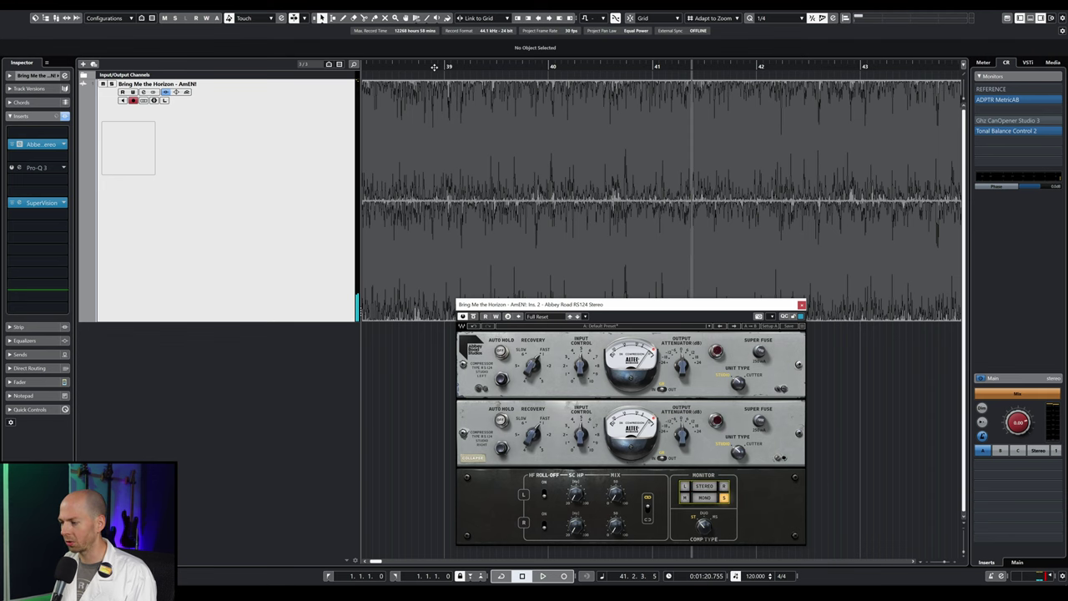
pyautogui.press('space')
pyautogui.moveTo(434, 67); pyautogui.dragTo(646, 112)
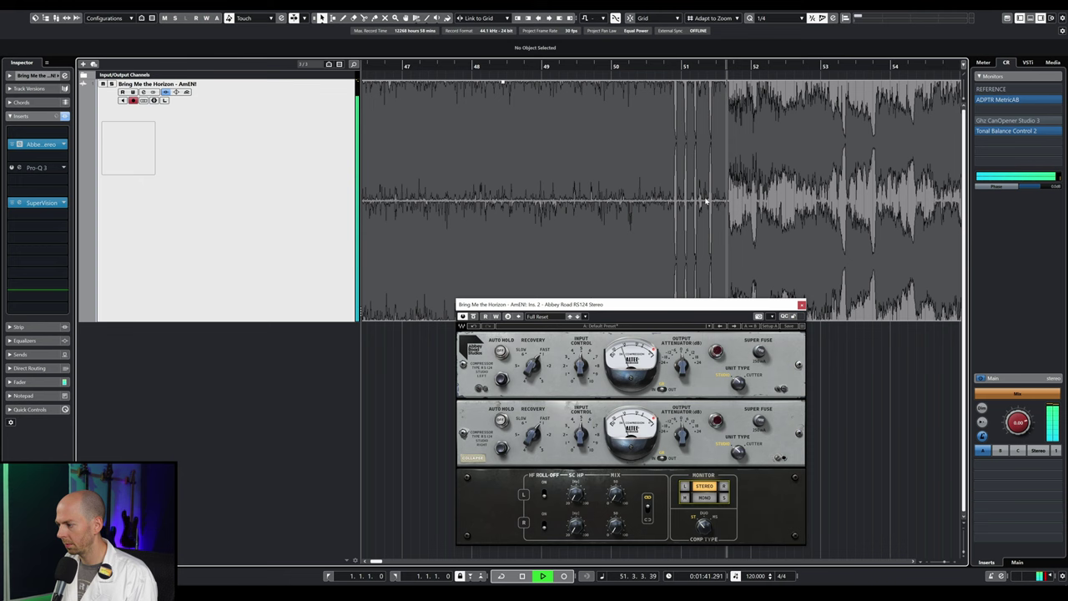
pyautogui.press('space')
pyautogui.scroll(4, 715, 171)
pyautogui.scroll(3, 566, 135)
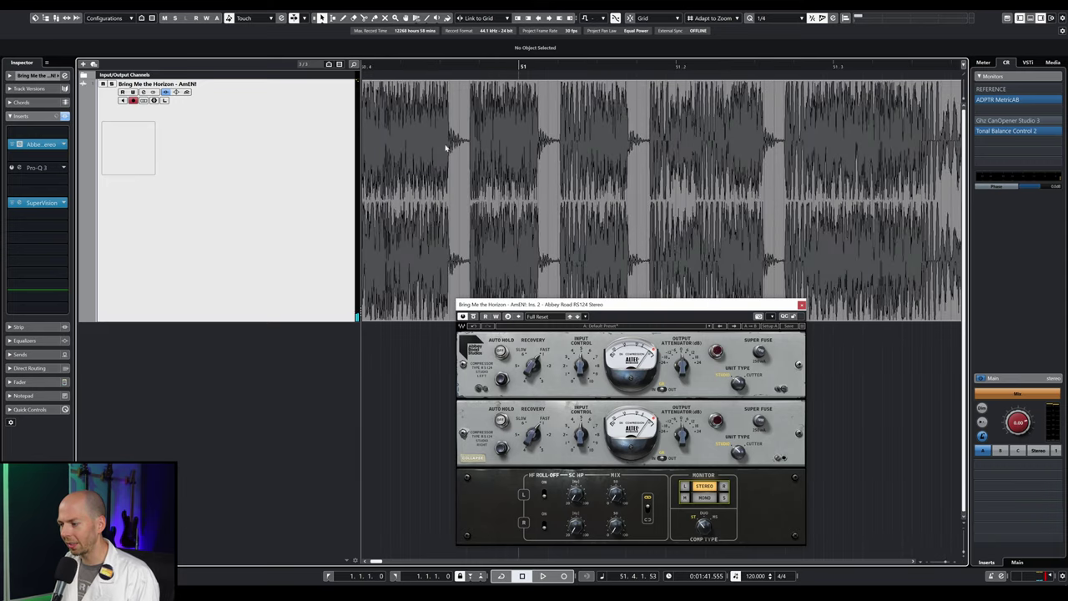
pyautogui.scroll(2, 444, 147)
pyautogui.scroll(-2, 444, 140)
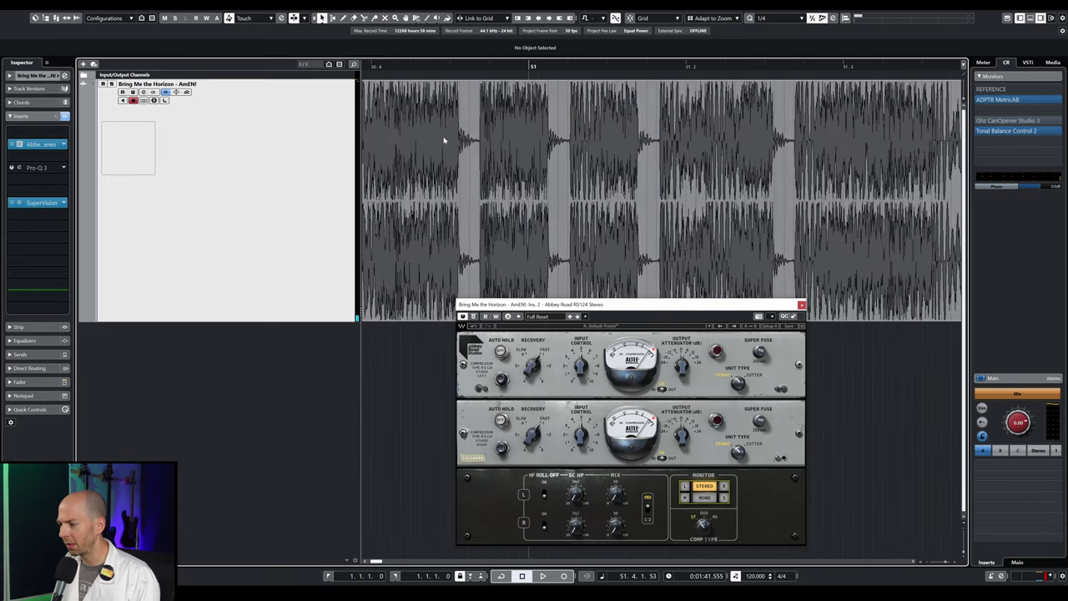
pyautogui.click(383, 65)
pyautogui.press('space')
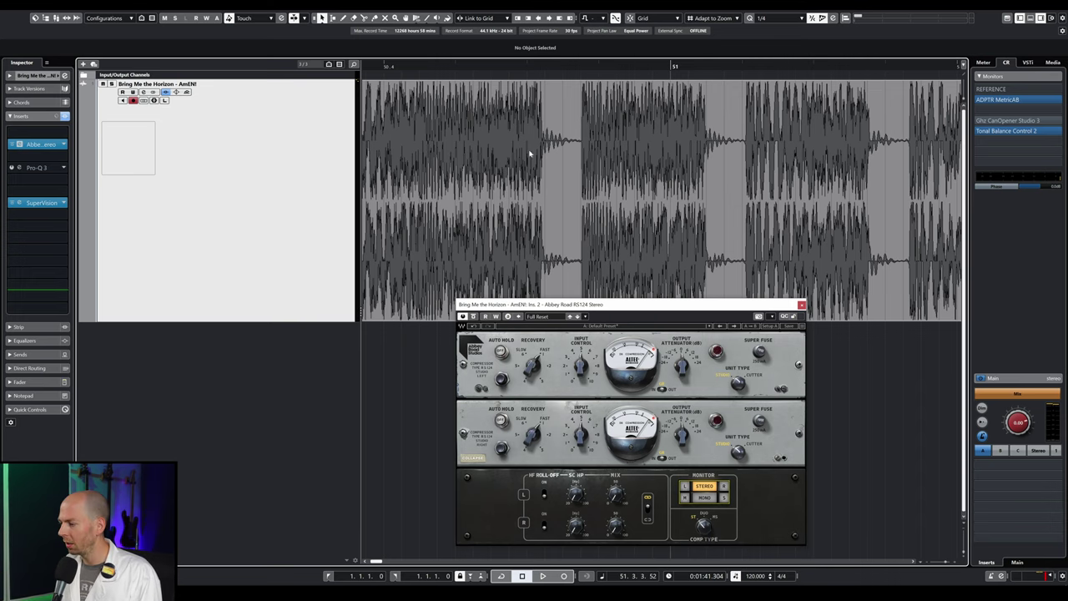
pyautogui.hscroll(3, 561, 147)
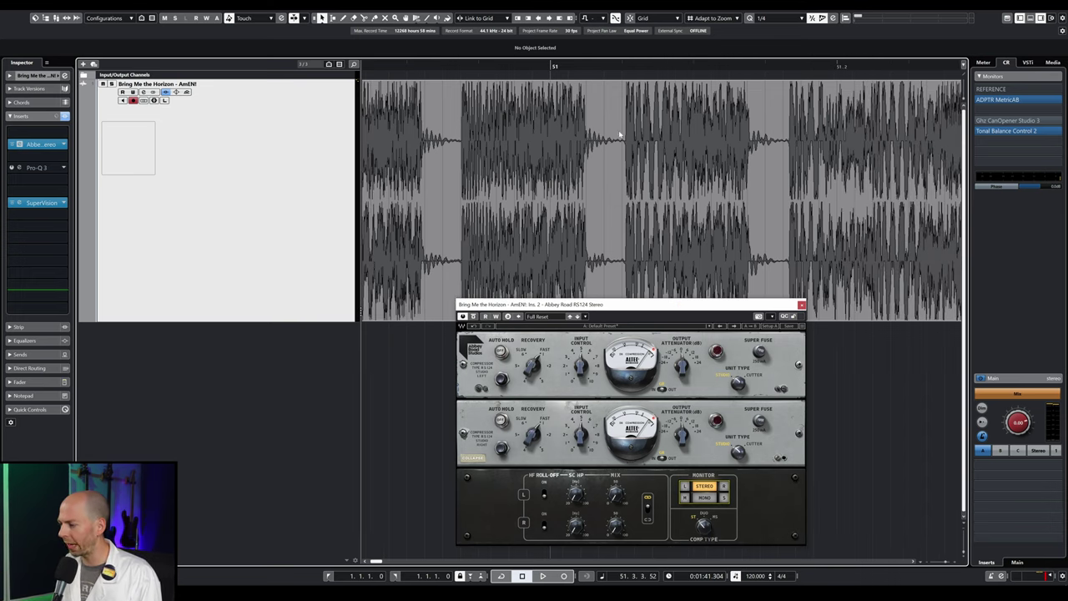
pyautogui.hscroll(4, 789, 168)
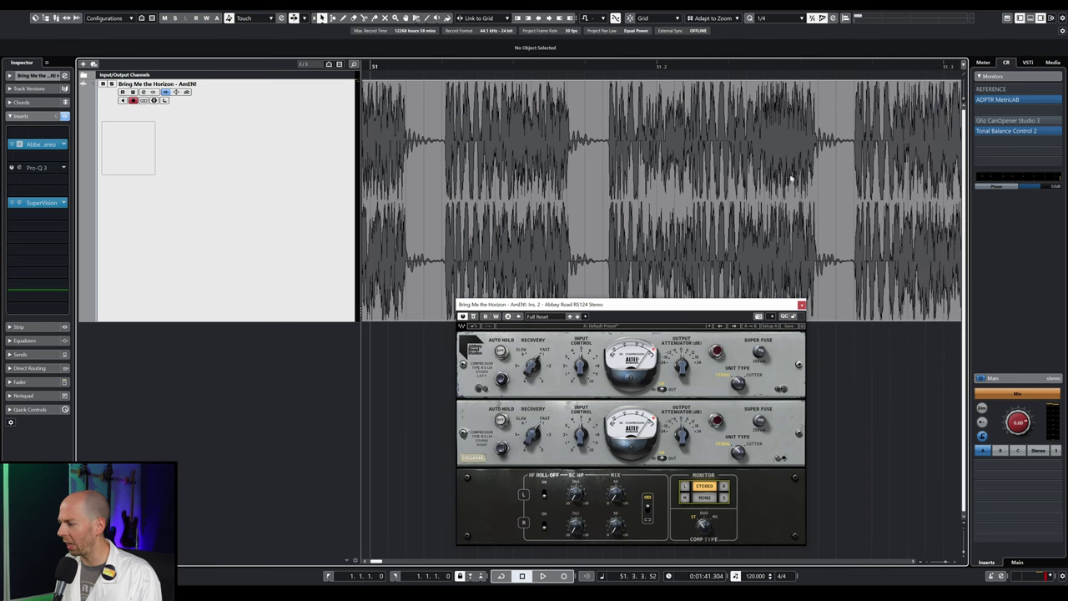
pyautogui.hscroll(-3, 837, 147)
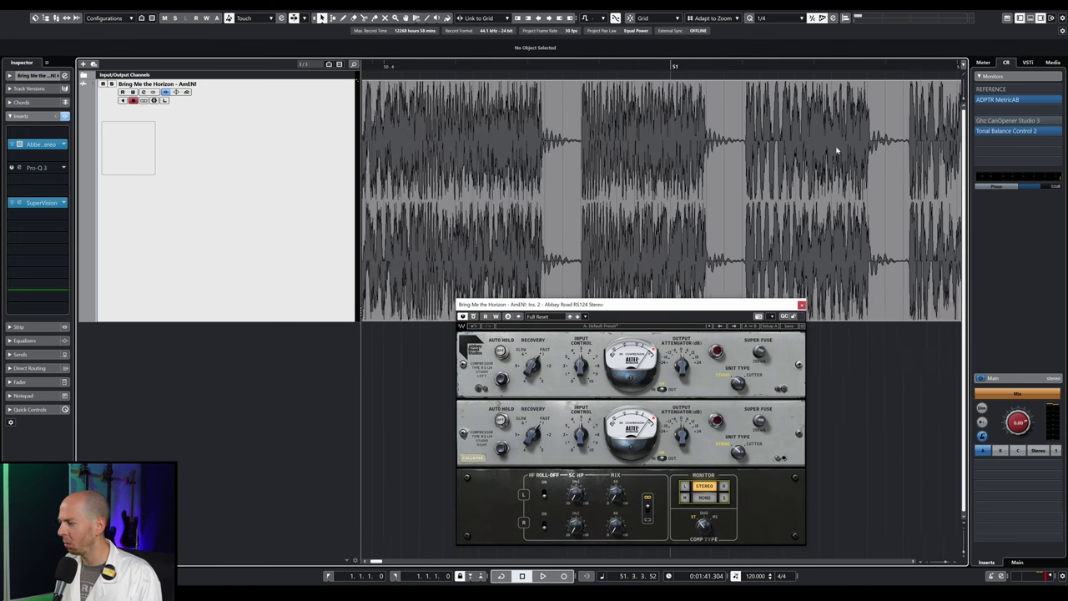
pyautogui.click(534, 67)
pyautogui.press('space')
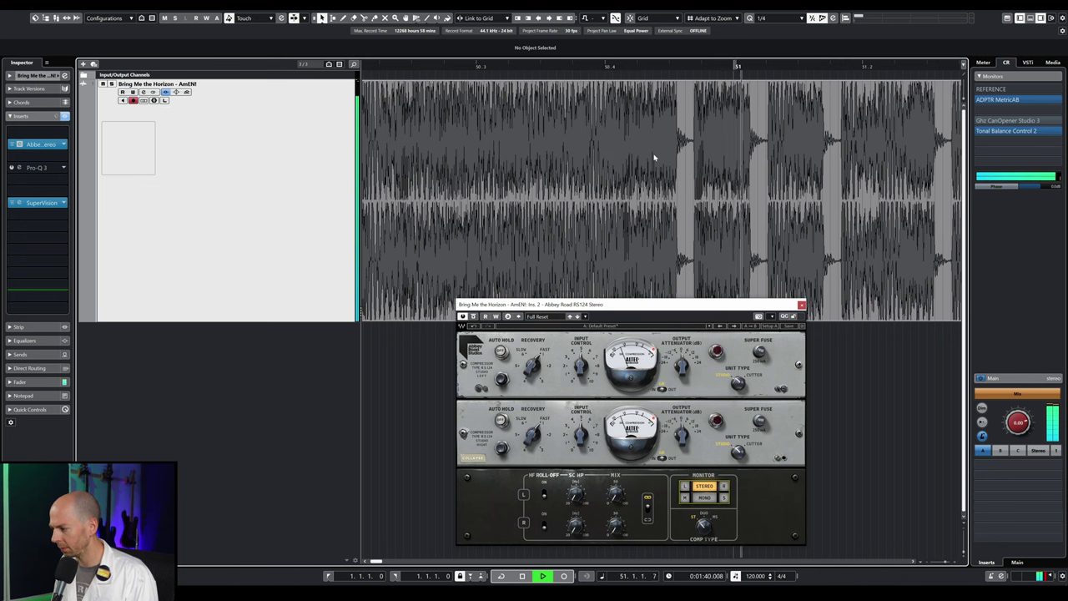
pyautogui.press('space')
pyautogui.hscroll(-2, 580, 151)
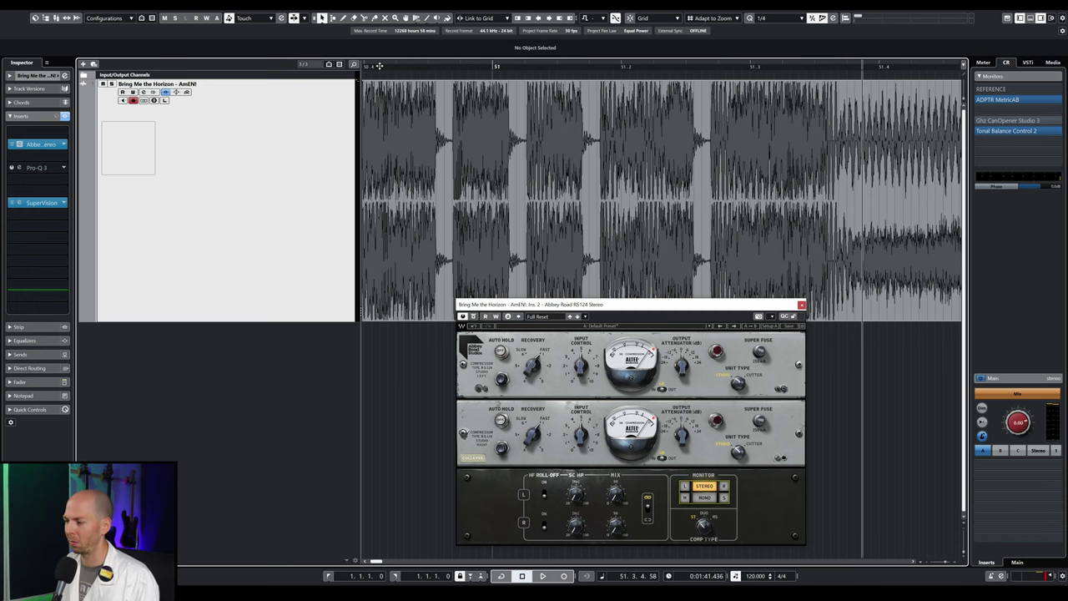
pyautogui.click(379, 65)
# - Play briefly, then stop and zoom in around the playback position
pyautogui.press('space')
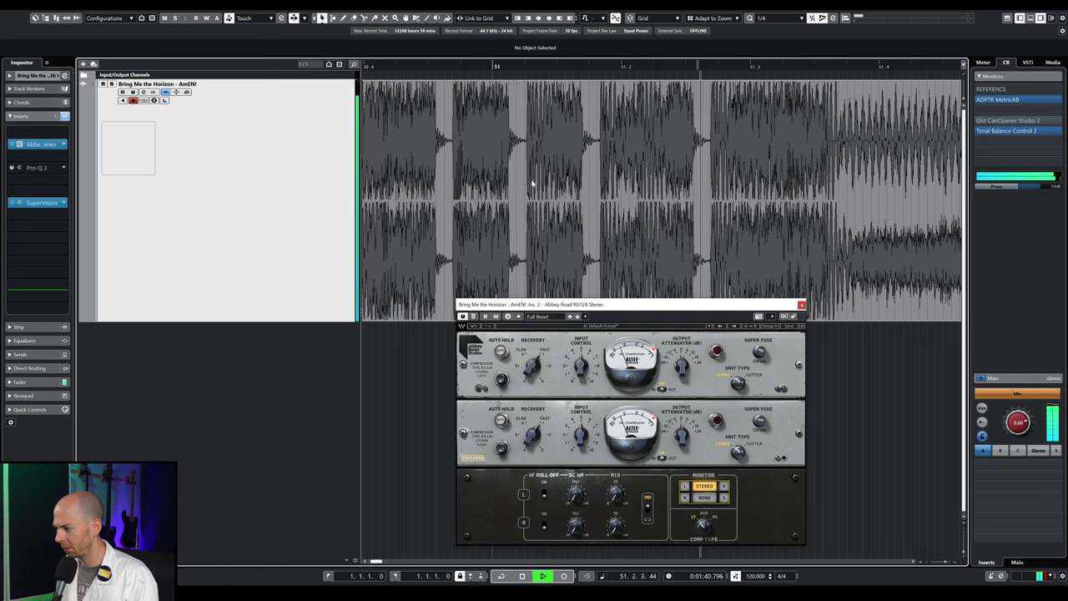
pyautogui.press('space')
pyautogui.press('h')
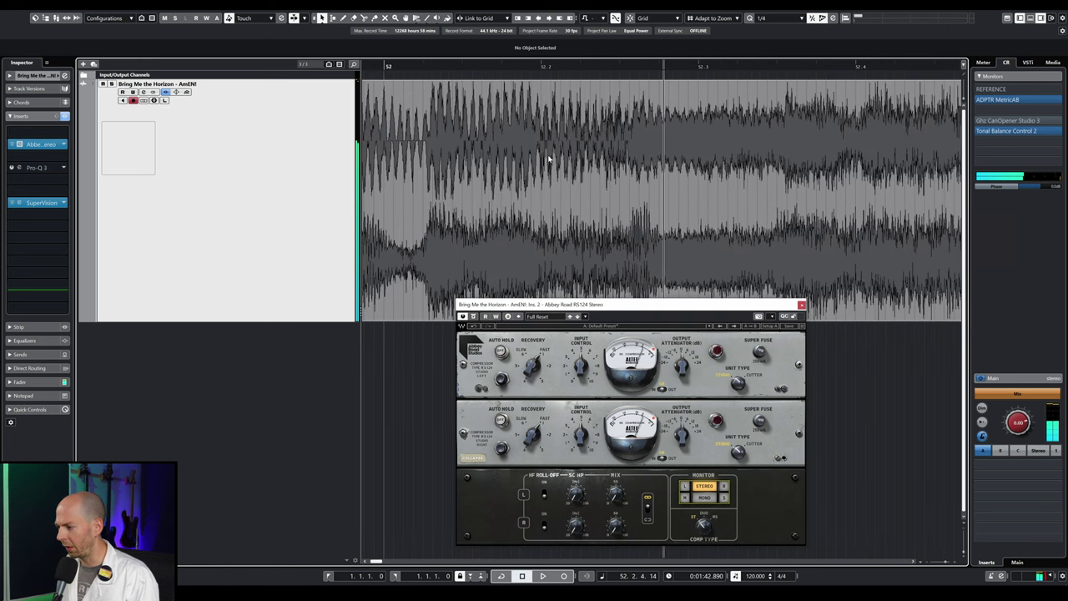
pyautogui.hscroll(-4, 548, 159)
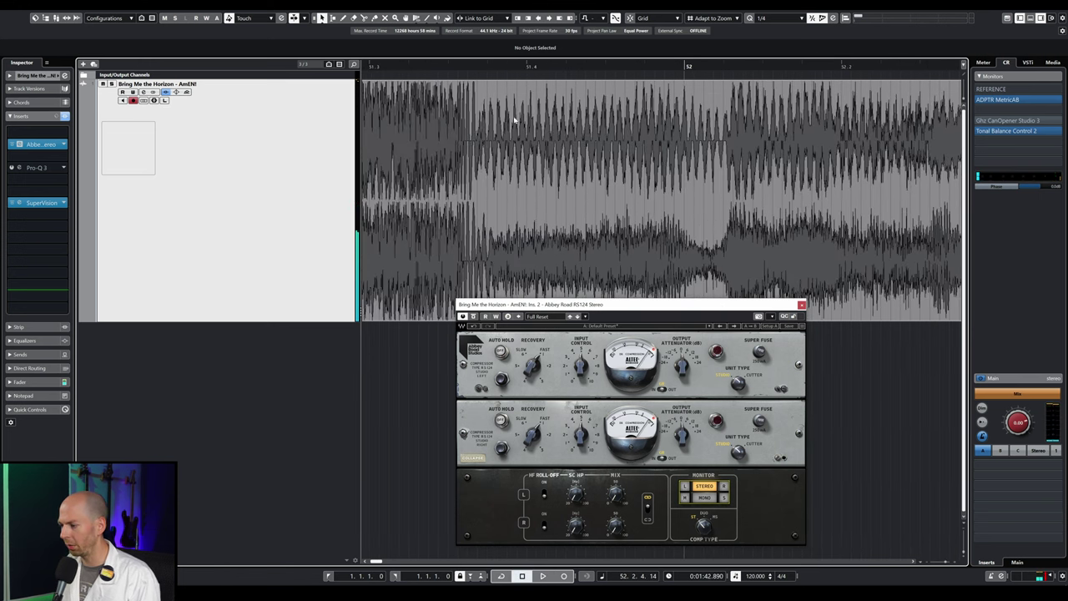
pyautogui.scroll(-4, 852, 148)
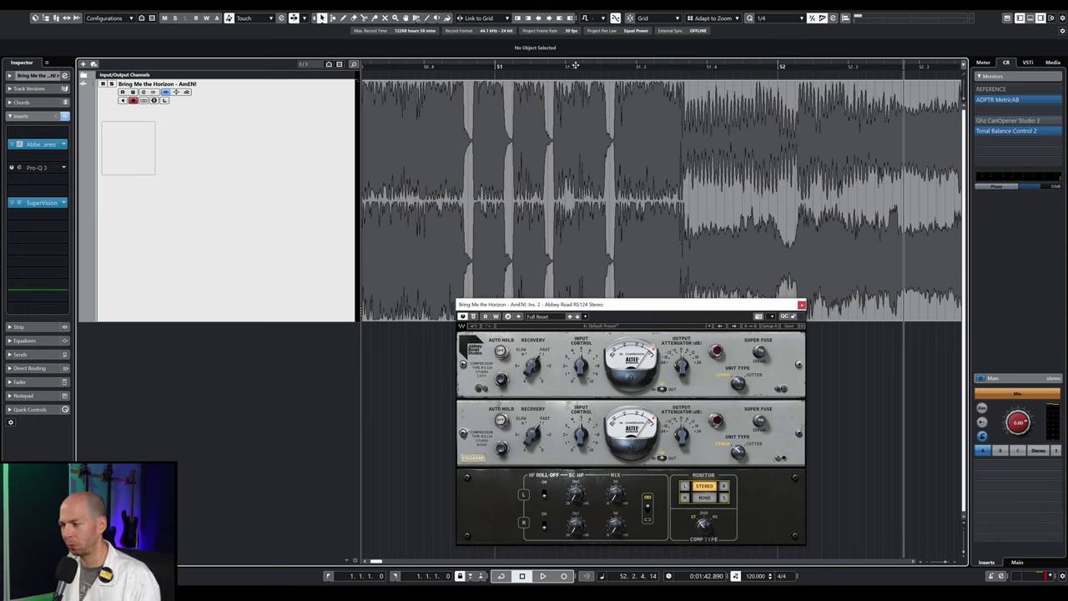
# - Play the mix from just before bar 52, with bars 52–58 in view
pyautogui.click(576, 65)
pyautogui.press('space')
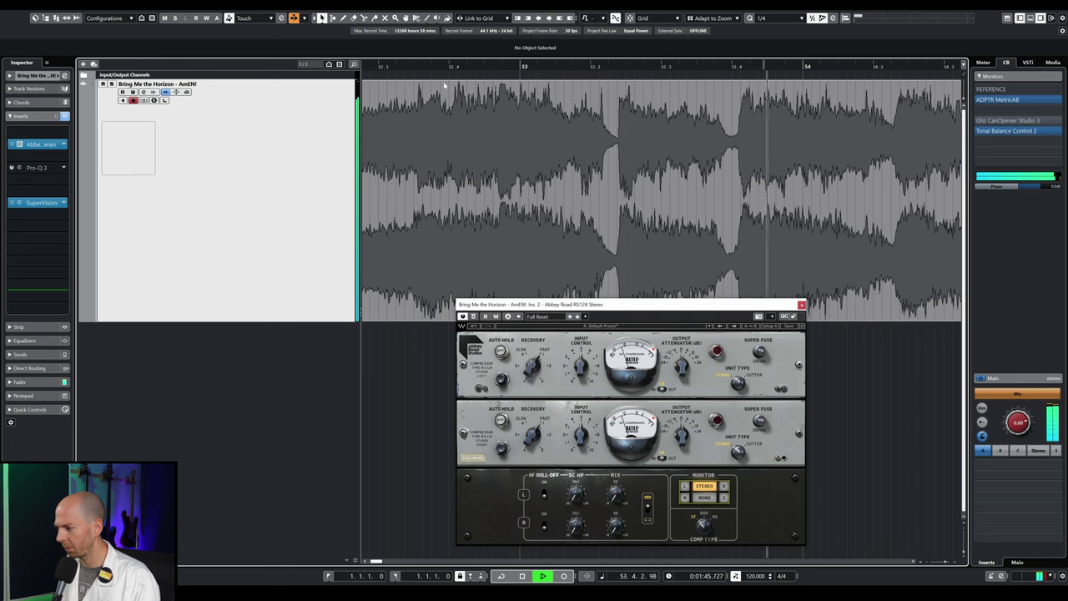
pyautogui.scroll(-2, 470, 177)
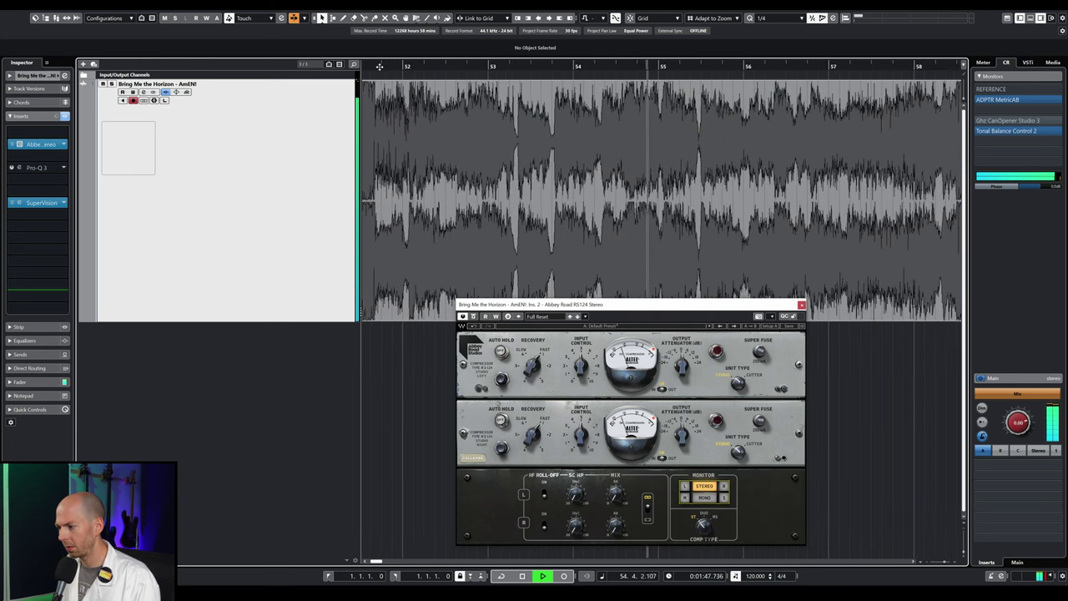
# - Switch the RS124 to side-only monitoring and audition the passage
pyautogui.press('space')
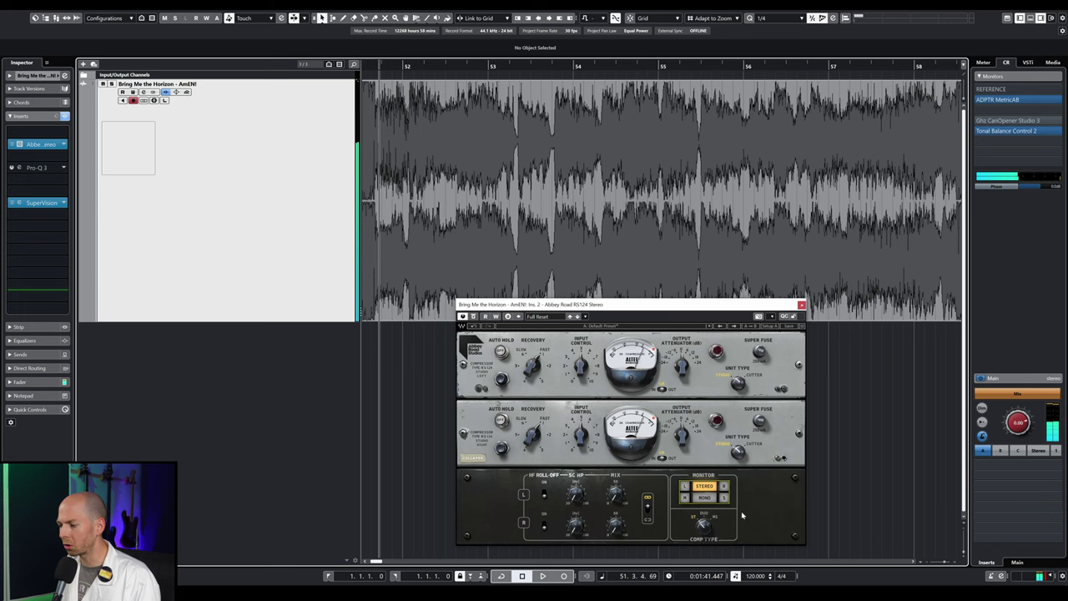
pyautogui.click(724, 498)
pyautogui.press('space')
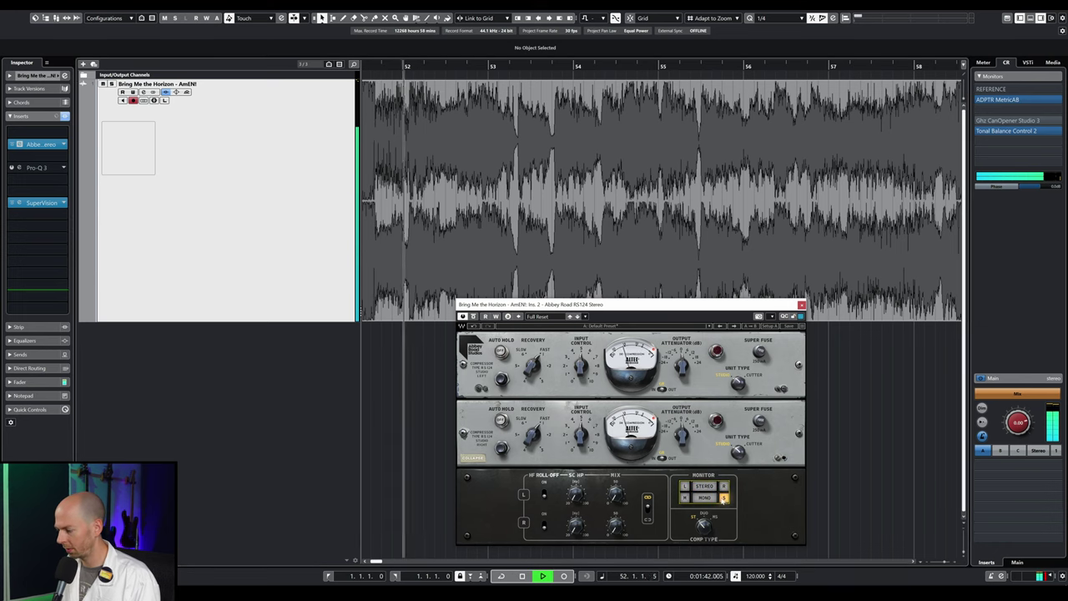
pyautogui.press('space')
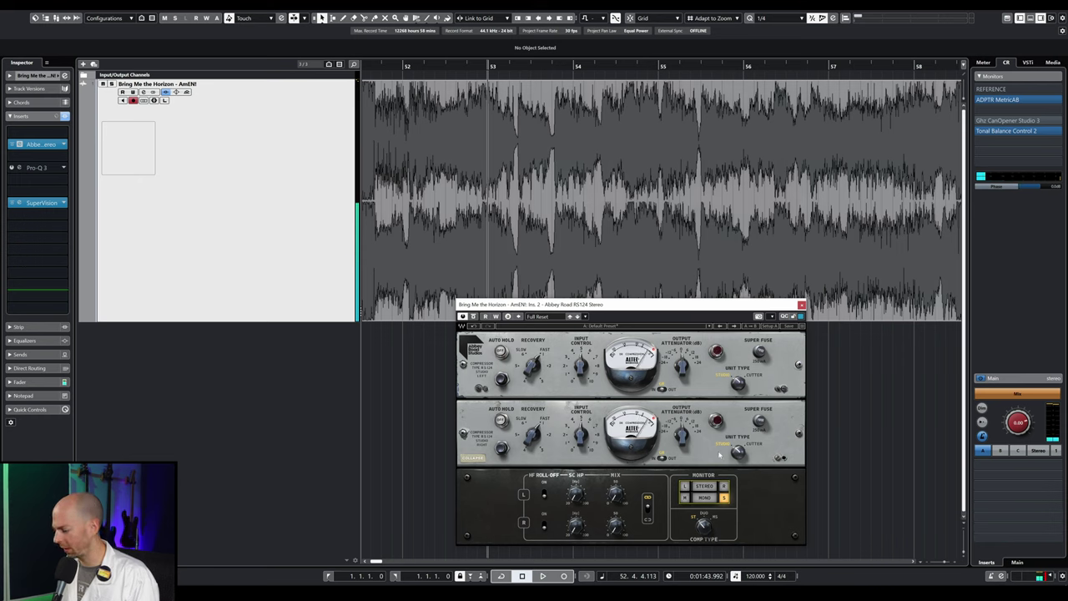
# - Replay side-only from about bar 51.4, then restart from around bar 55
pyautogui.click(368, 66)
pyautogui.press('space')
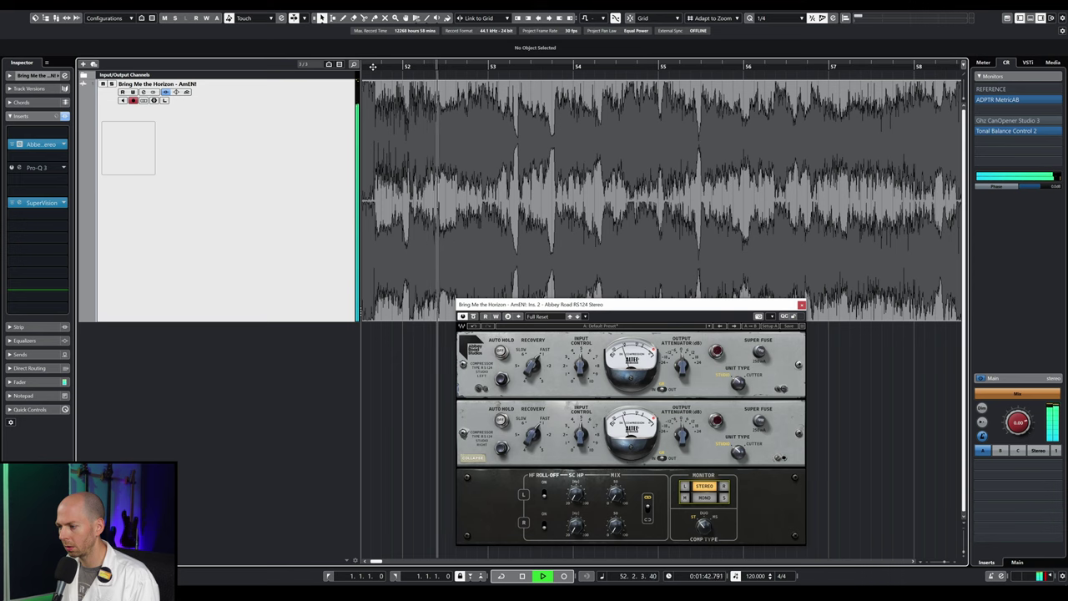
pyautogui.press('space')
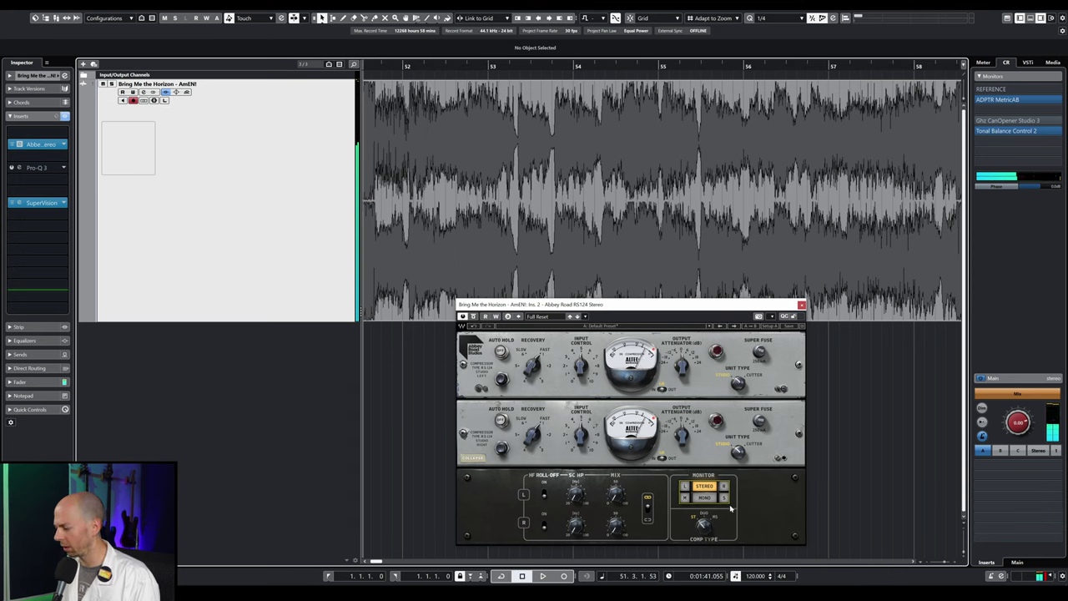
pyautogui.click(725, 497)
pyautogui.press('space')
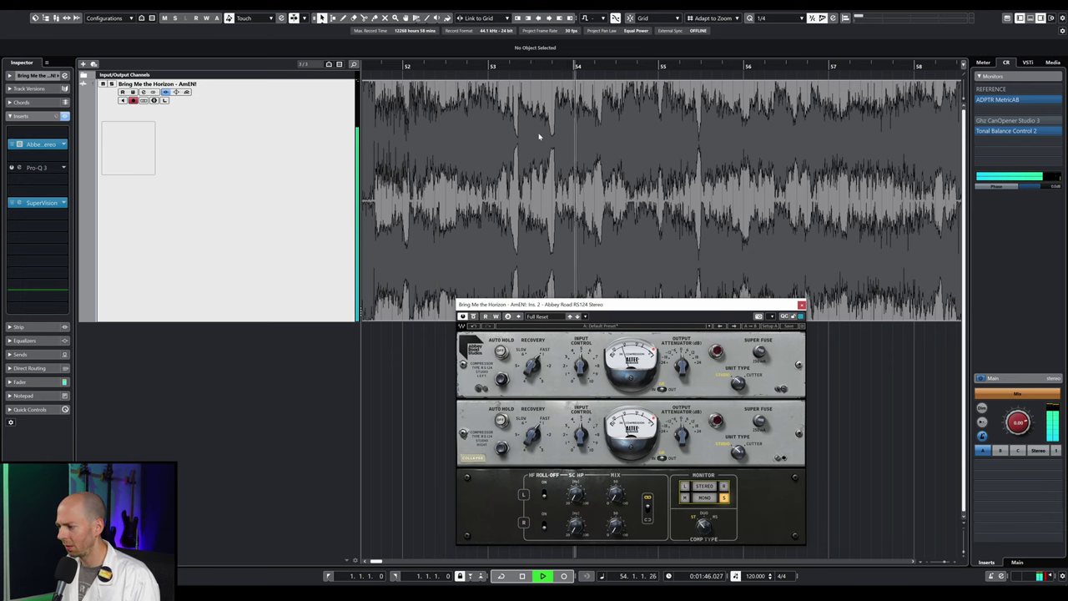
pyautogui.press('space')
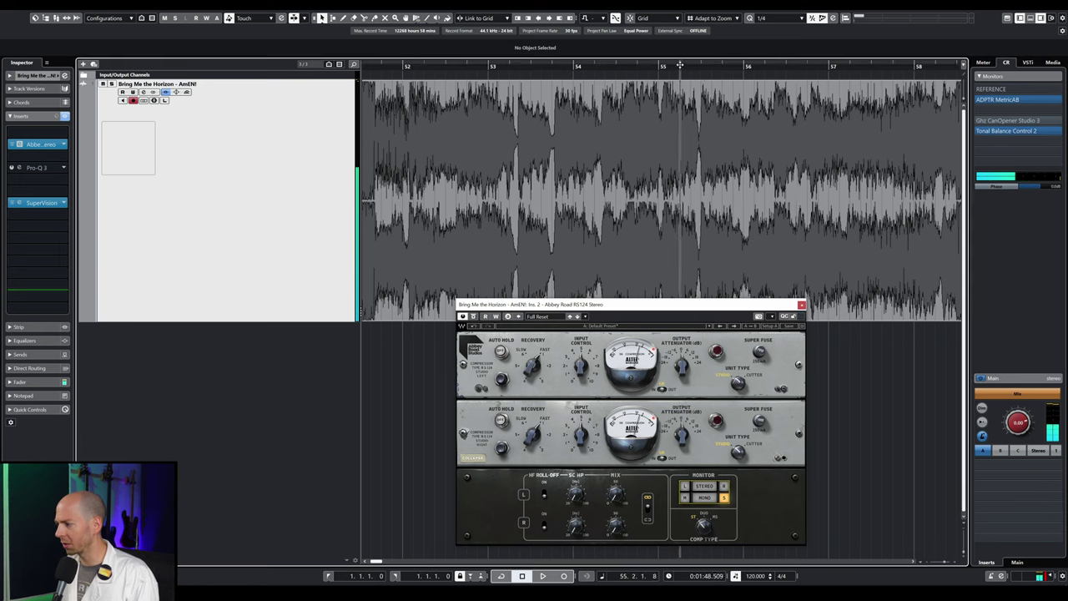
pyautogui.press('space')
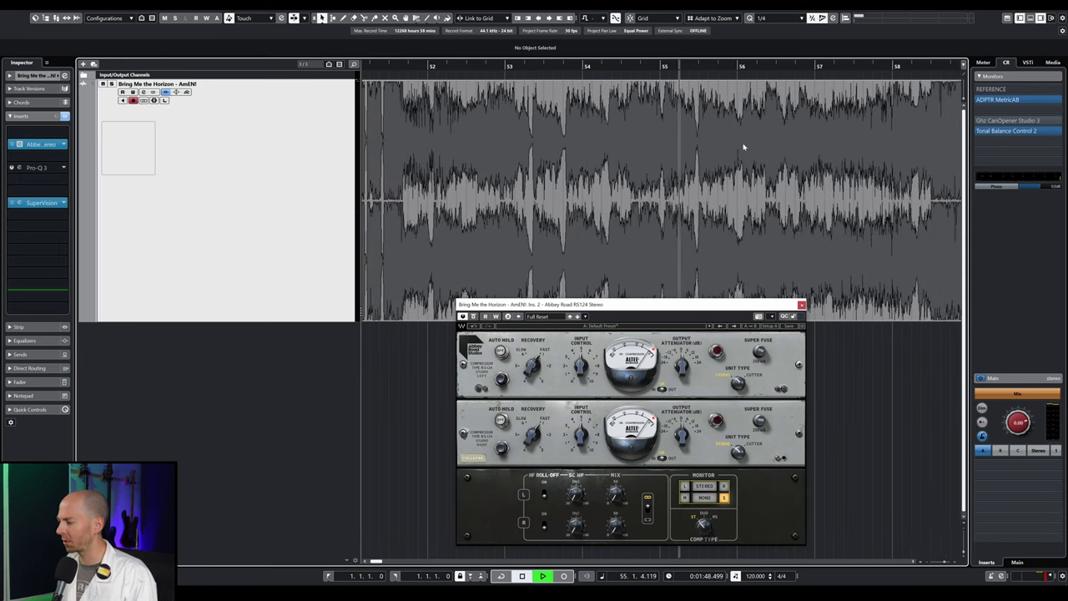
pyautogui.press('space')
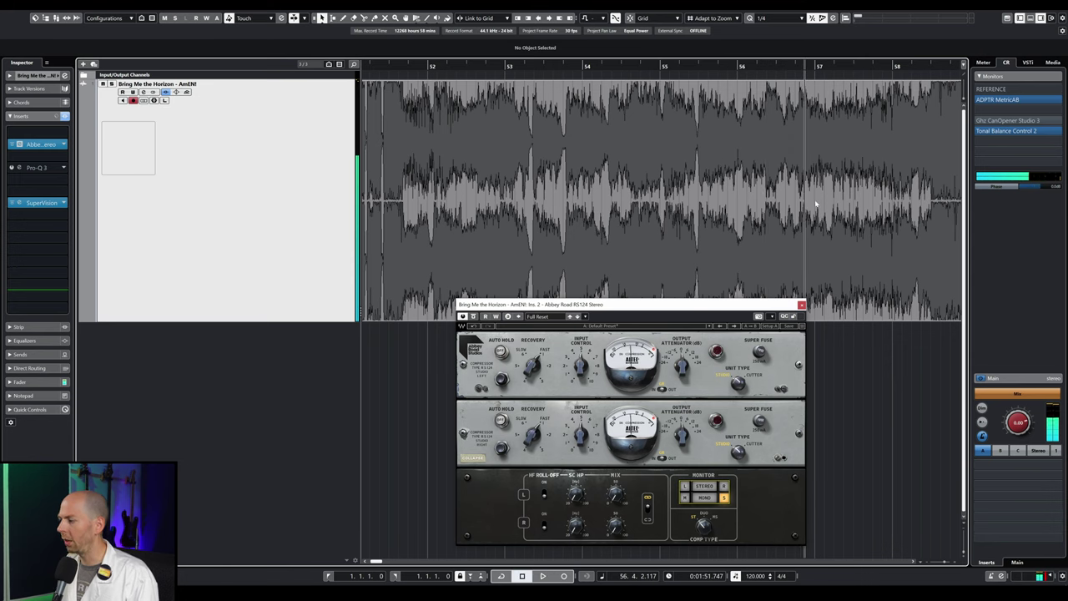
# - Audition the passage from around bar 55 in mono, then side-only
pyautogui.click(705, 498)
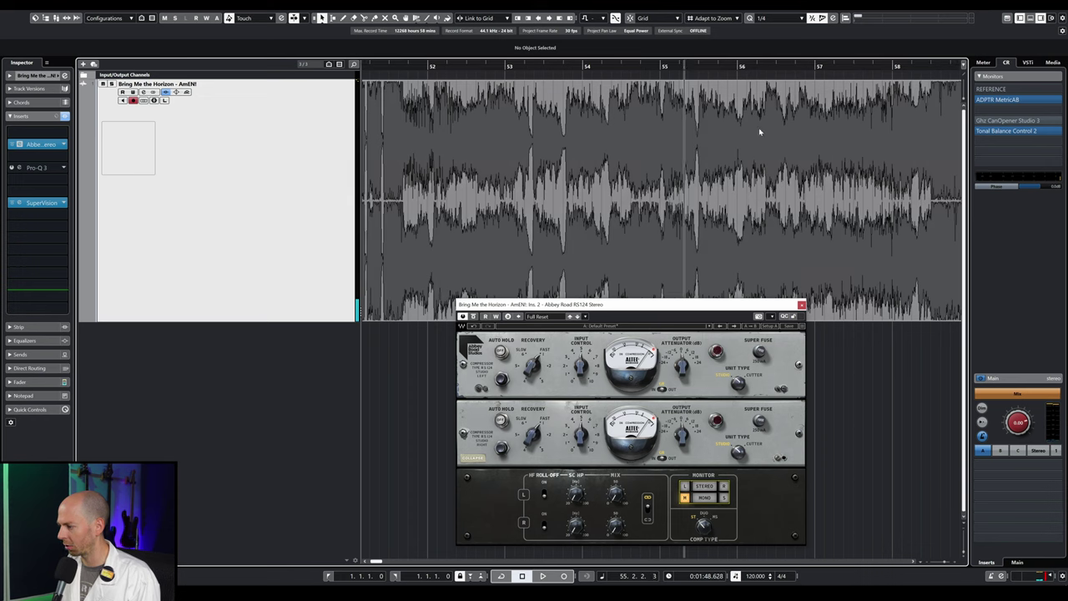
pyautogui.press('space')
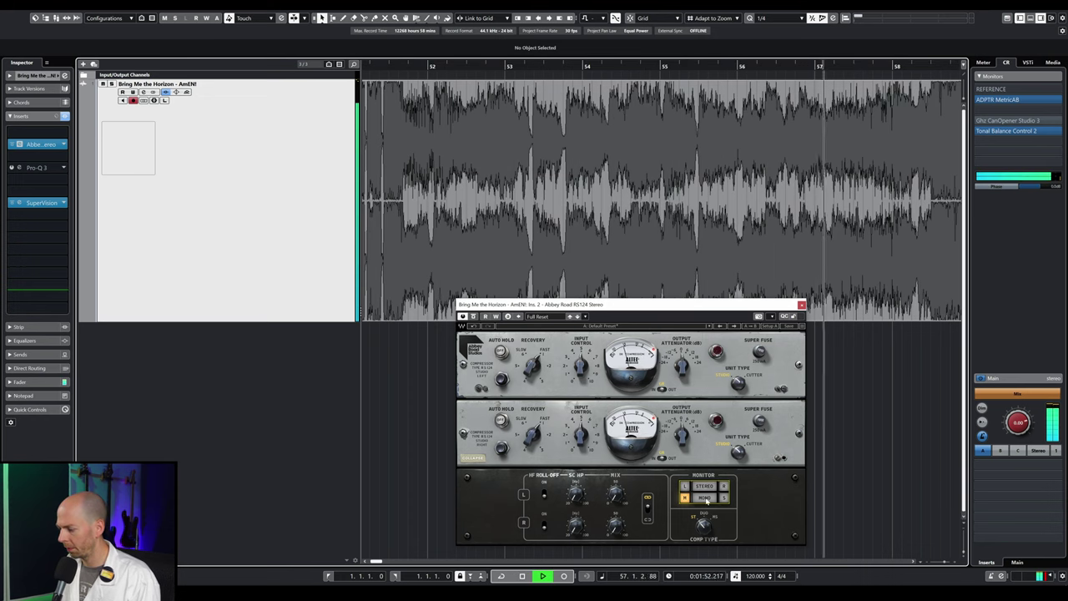
pyautogui.click(724, 497)
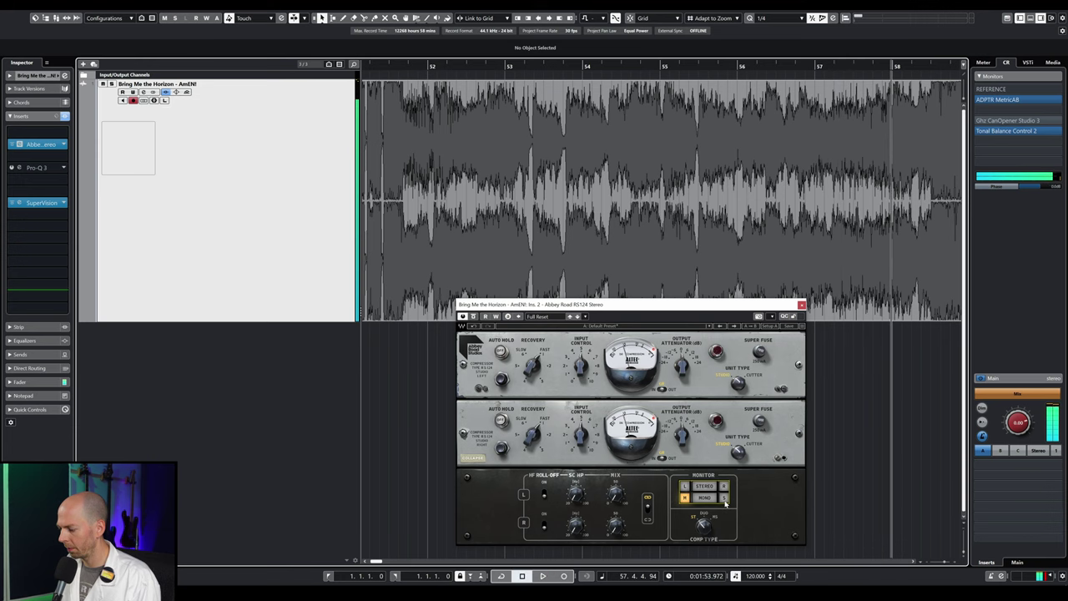
pyautogui.press('space')
pyautogui.click(709, 67)
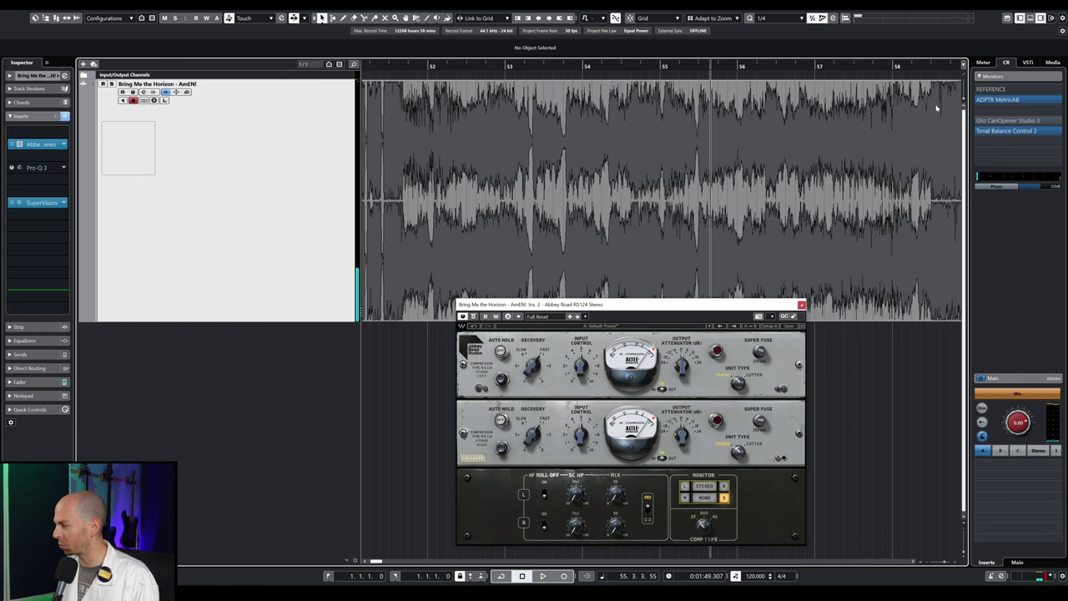
pyautogui.press('space')
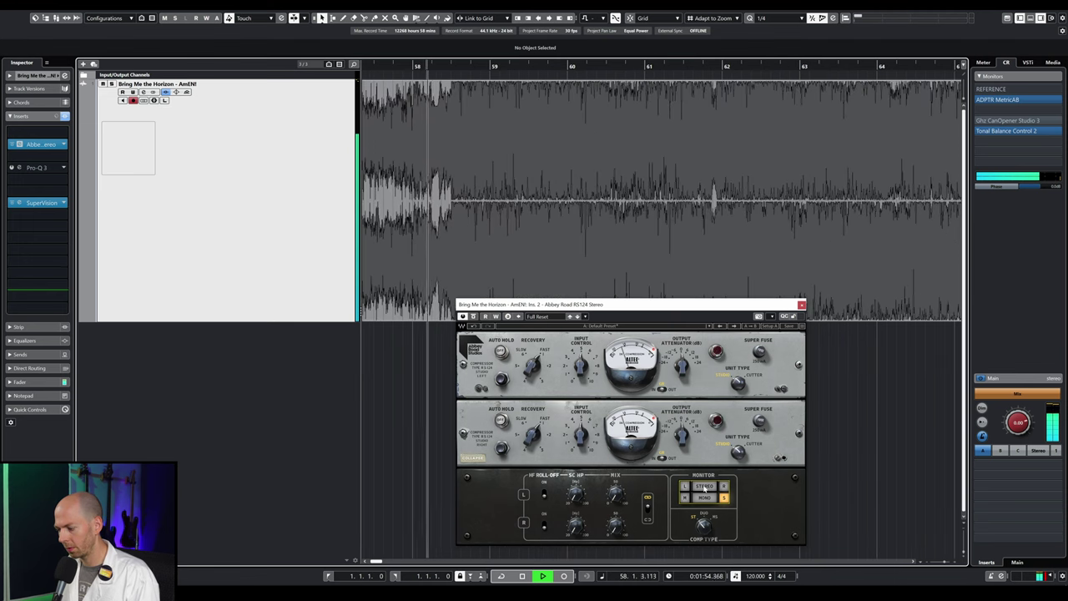
# - Return the RS124 to stereo, zoom out, and play from about bar 56
pyautogui.click(703, 486)
pyautogui.press('space')
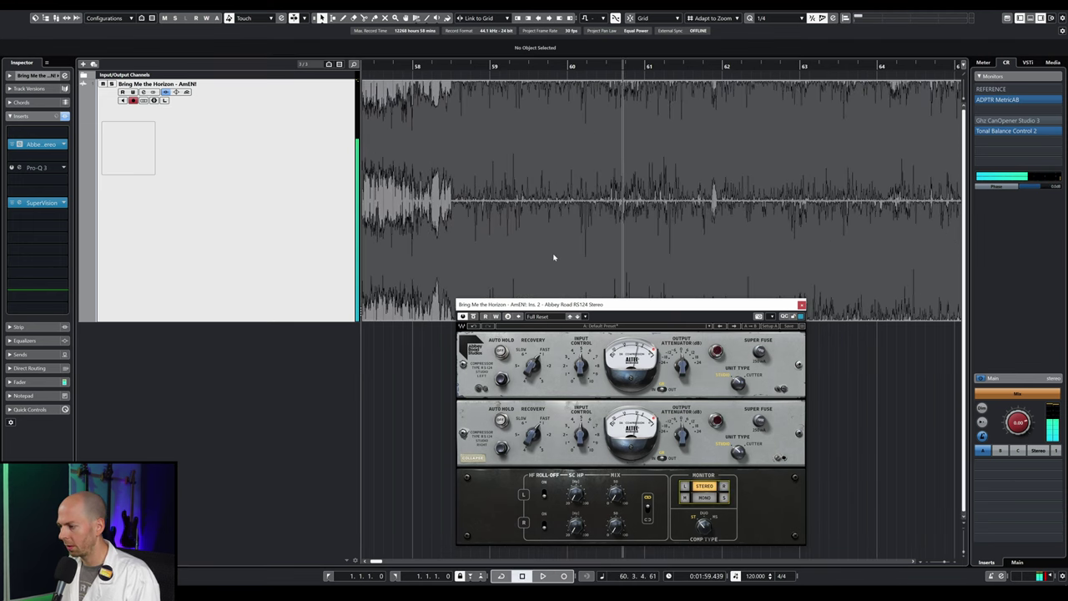
pyautogui.press('g')
pyautogui.press('g')
pyautogui.click(450, 60)
pyautogui.press('space')
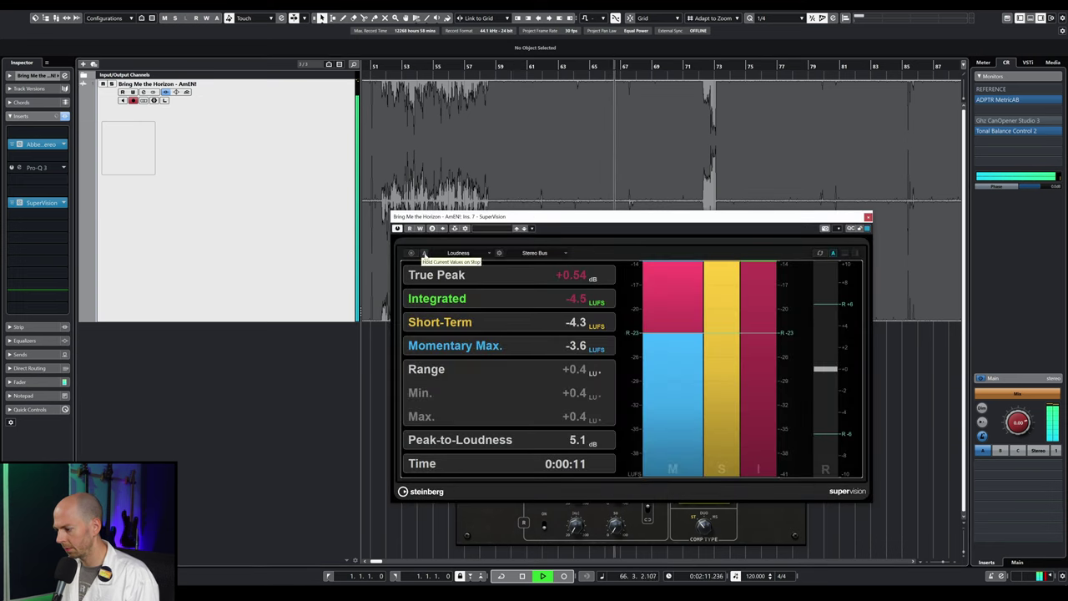
# - Reset the SuperVision loudness readings and play the mix from near bar 57
pyautogui.click(423, 254)
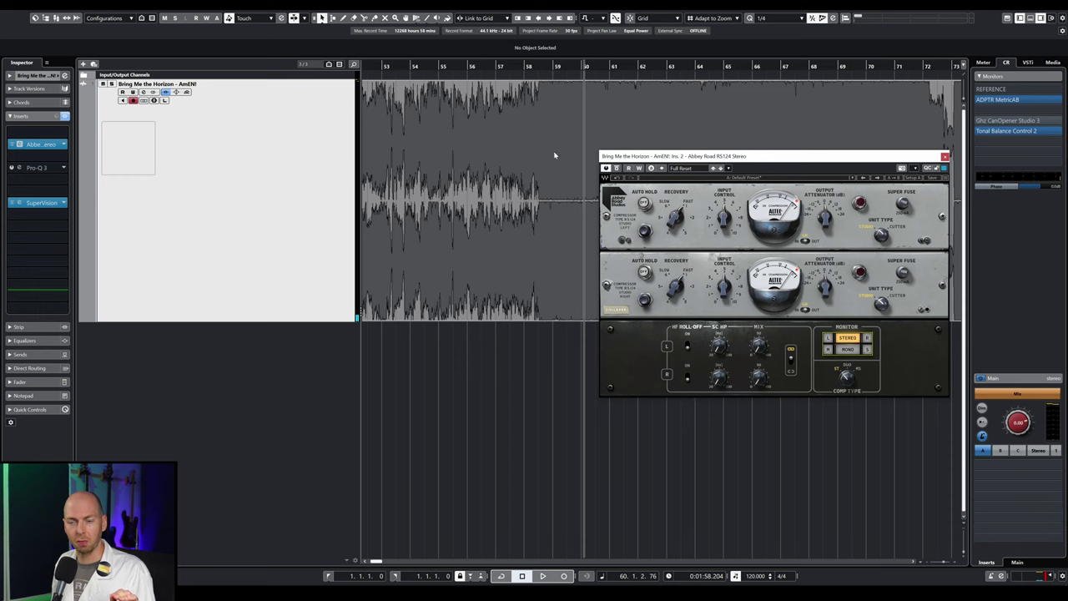
pyautogui.scroll(-3, 536, 141)
pyautogui.hscroll(-2, 543, 151)
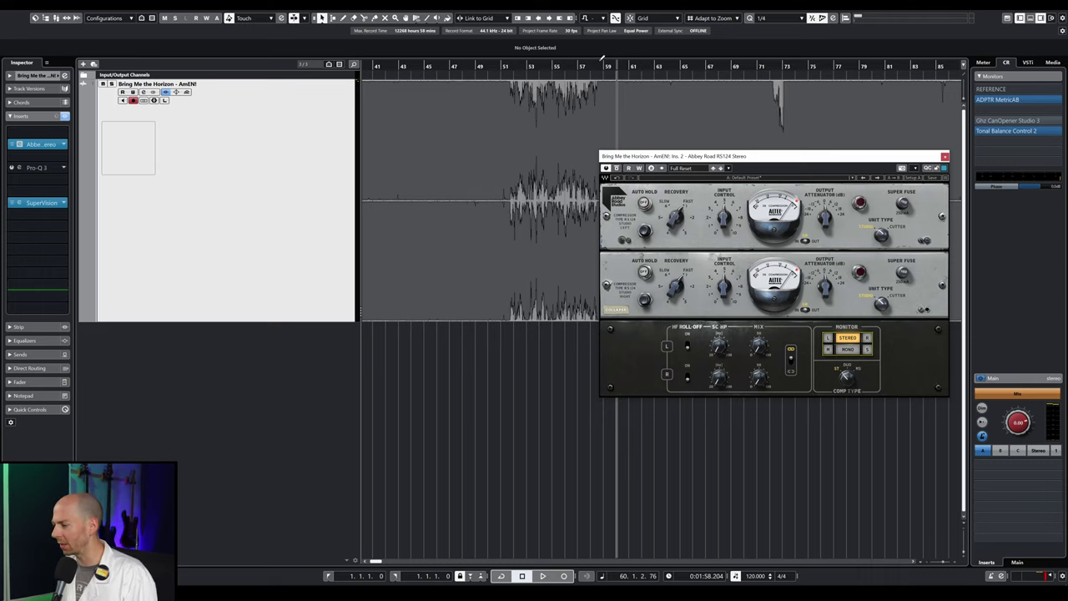
pyautogui.press('space')
# - Zoom the timeline in on bars 56–62 and restart playback
pyautogui.moveTo(581, 64); pyautogui.dragTo(631, 128)
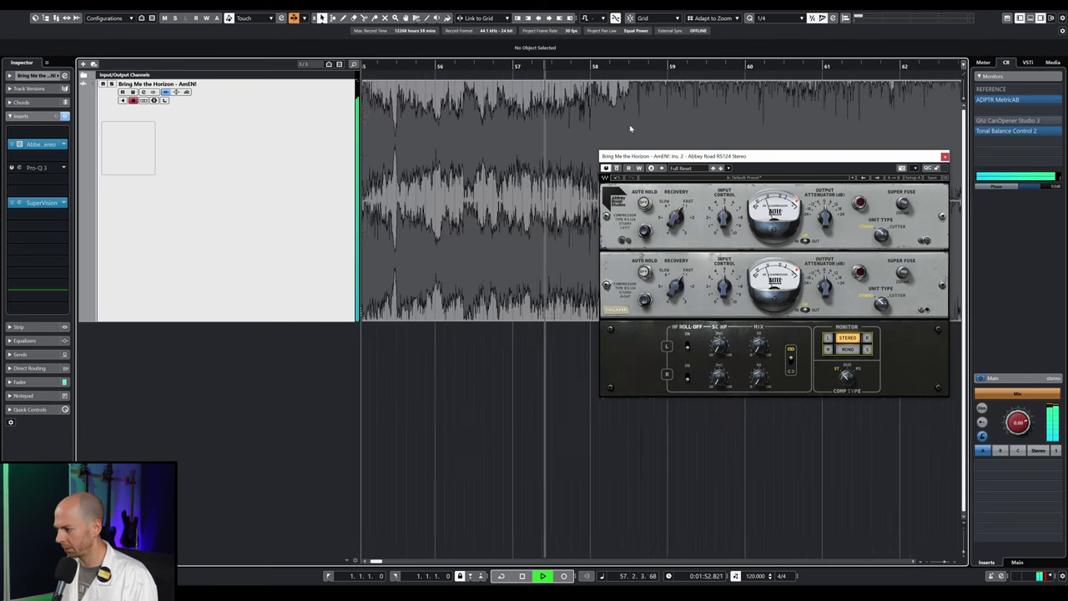
pyautogui.hscroll(3, 629, 124)
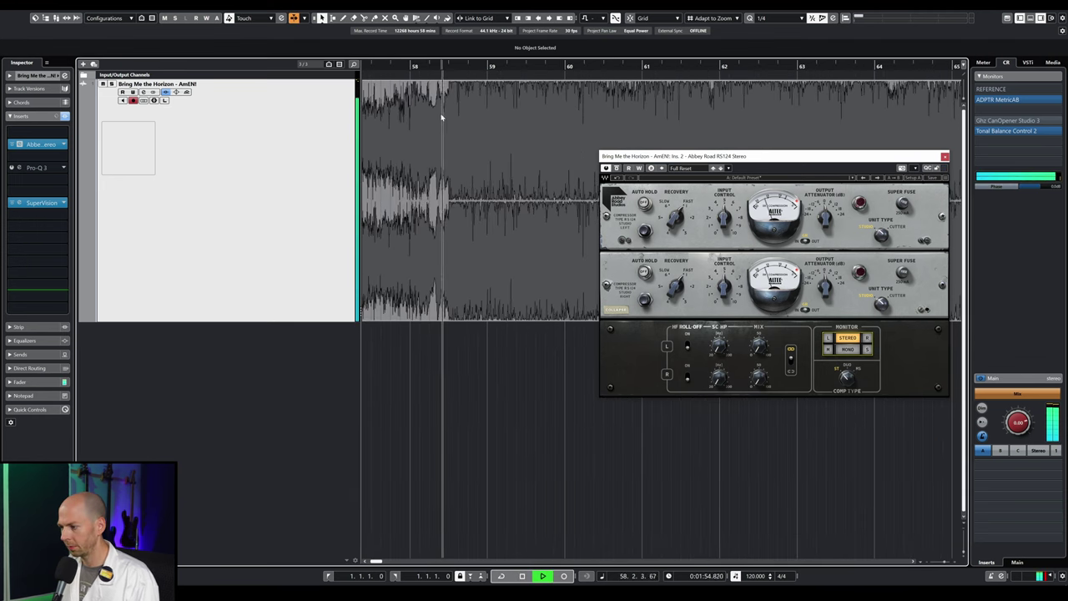
pyautogui.press('space')
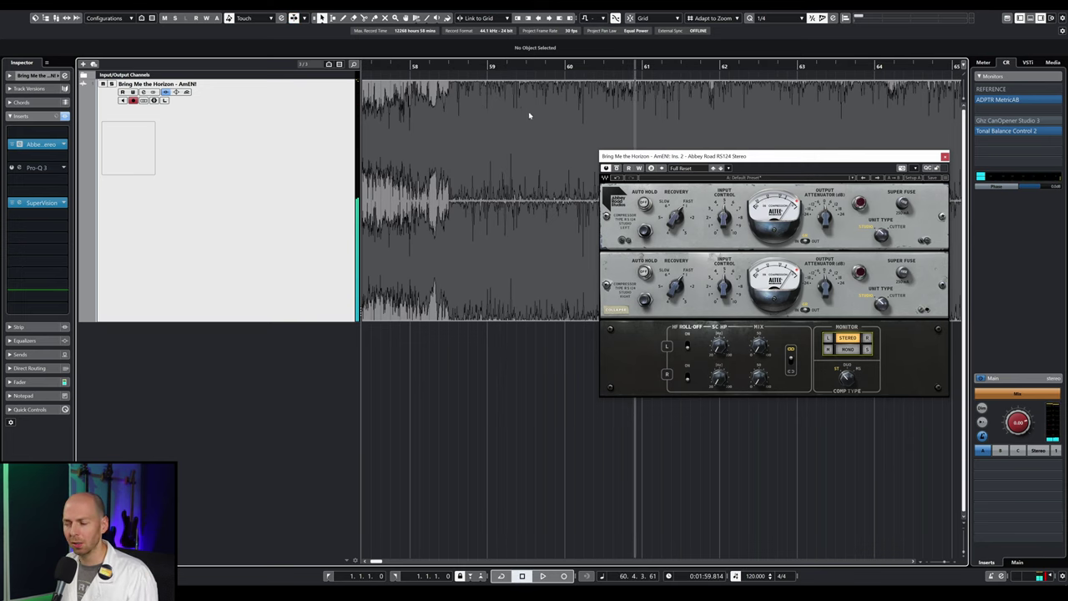
pyautogui.keyDown('ctrl'); pyautogui.scroll(-3, 520, 120); pyautogui.keyUp('ctrl')
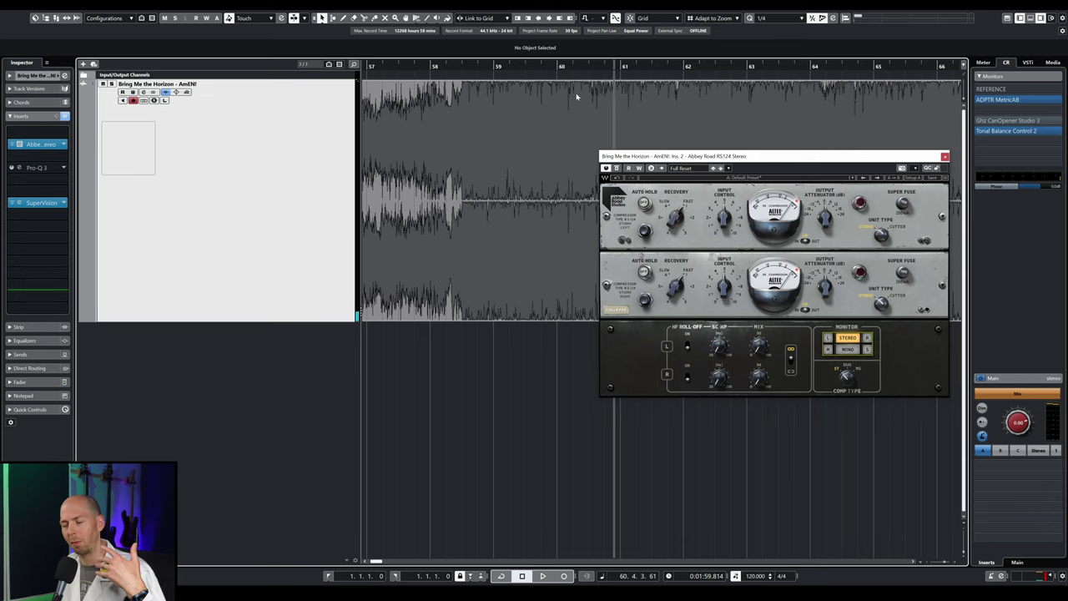
pyautogui.press('space')
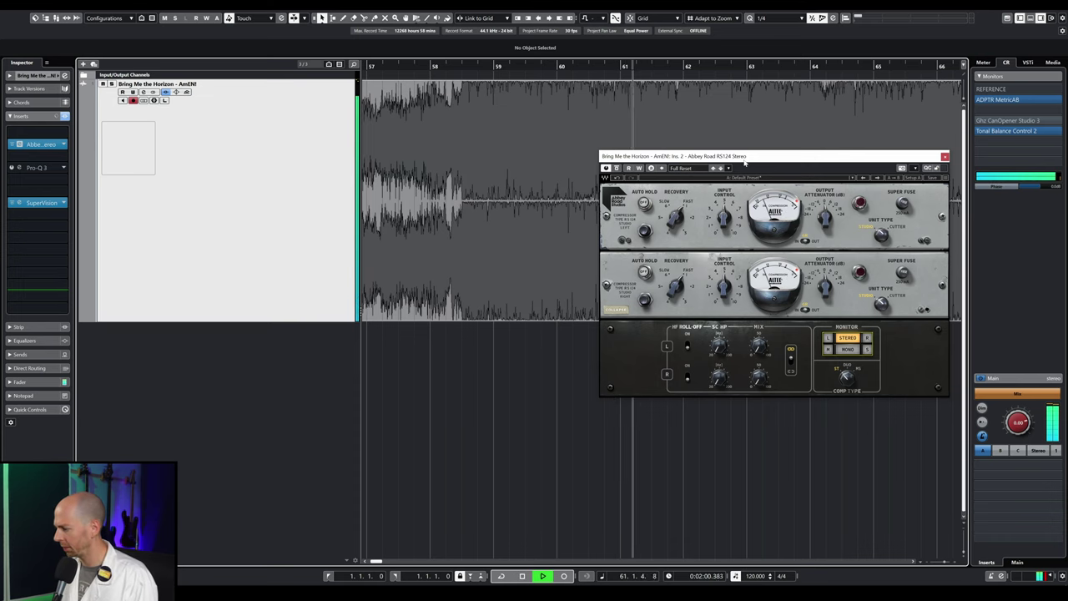
# - Move the RS124 window lower and play from bar 61.3
pyautogui.moveTo(742, 158); pyautogui.dragTo(701, 258)
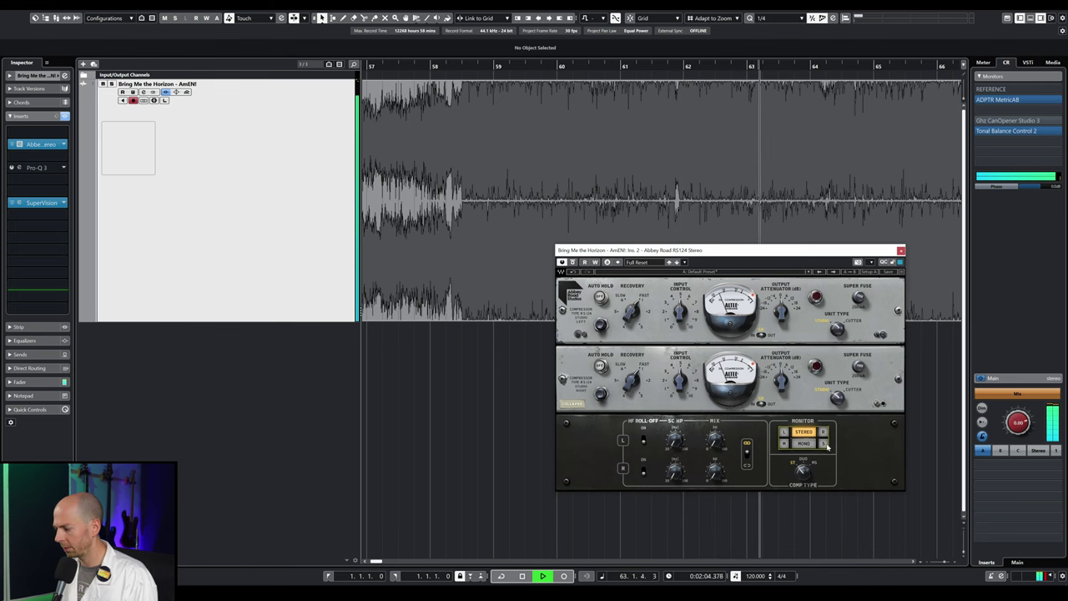
pyautogui.press('space')
pyautogui.keyDown('ctrl'); pyautogui.scroll(4, 654, 146); pyautogui.keyUp('ctrl')
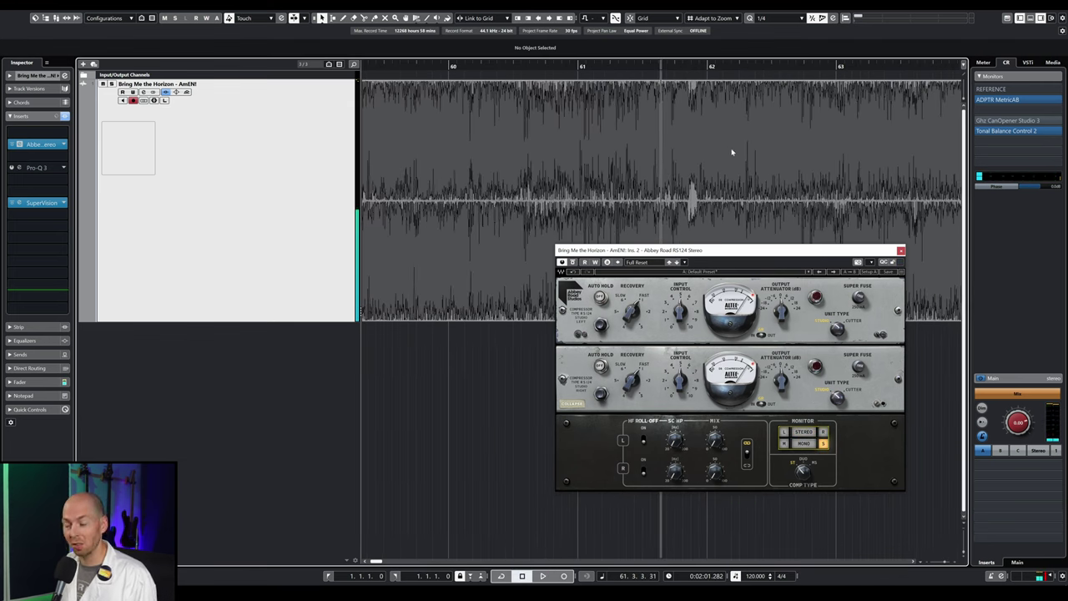
pyautogui.press('space')
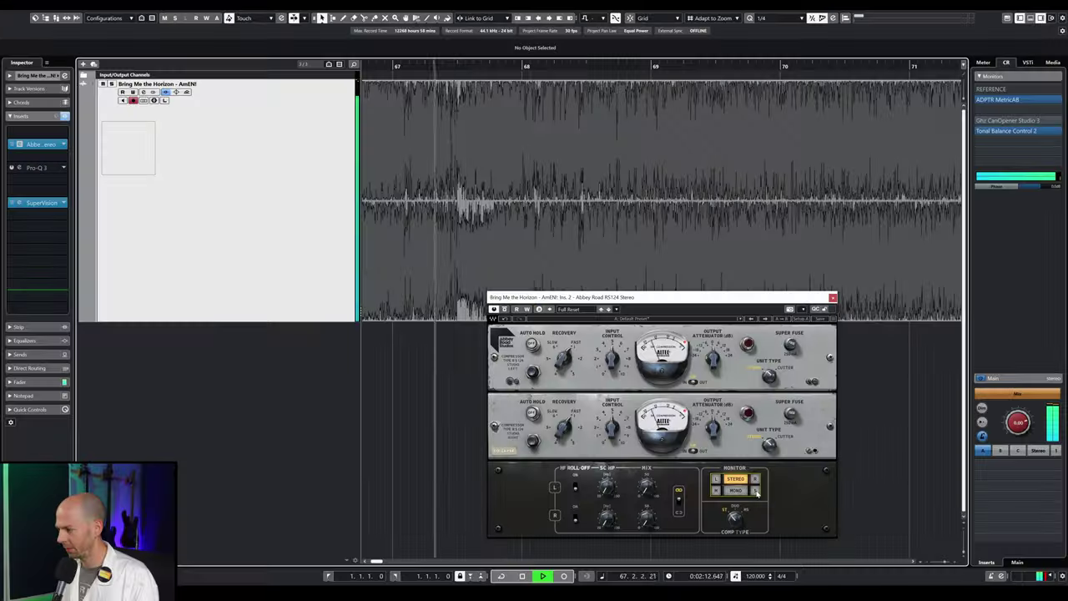
pyautogui.press('space')
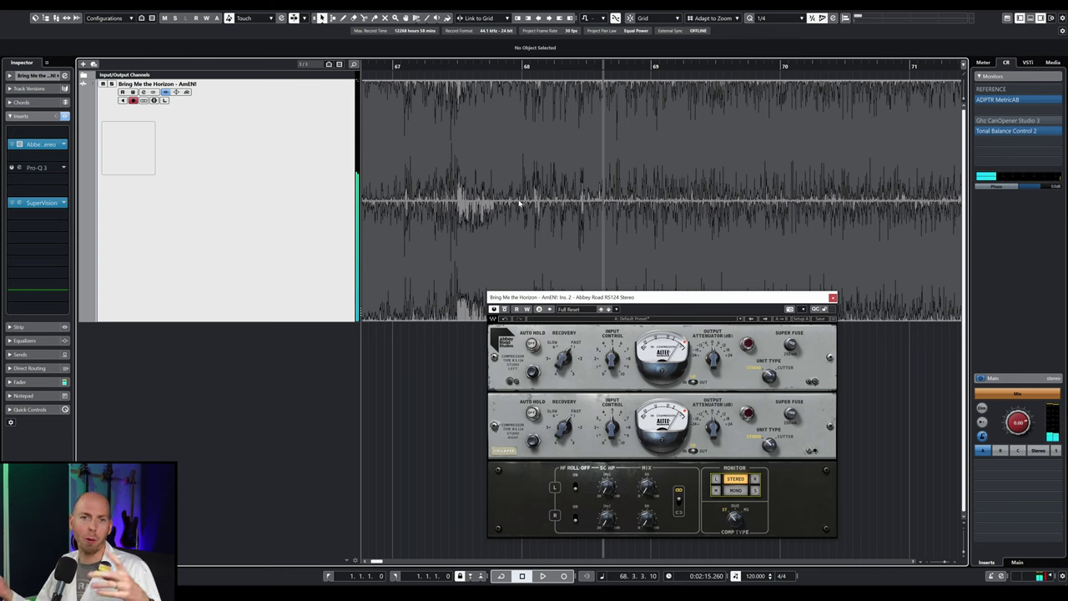
# - Zoom in at bar 68.1, move the RS124 window lower right, and play
pyautogui.press('space')
pyautogui.press('h')
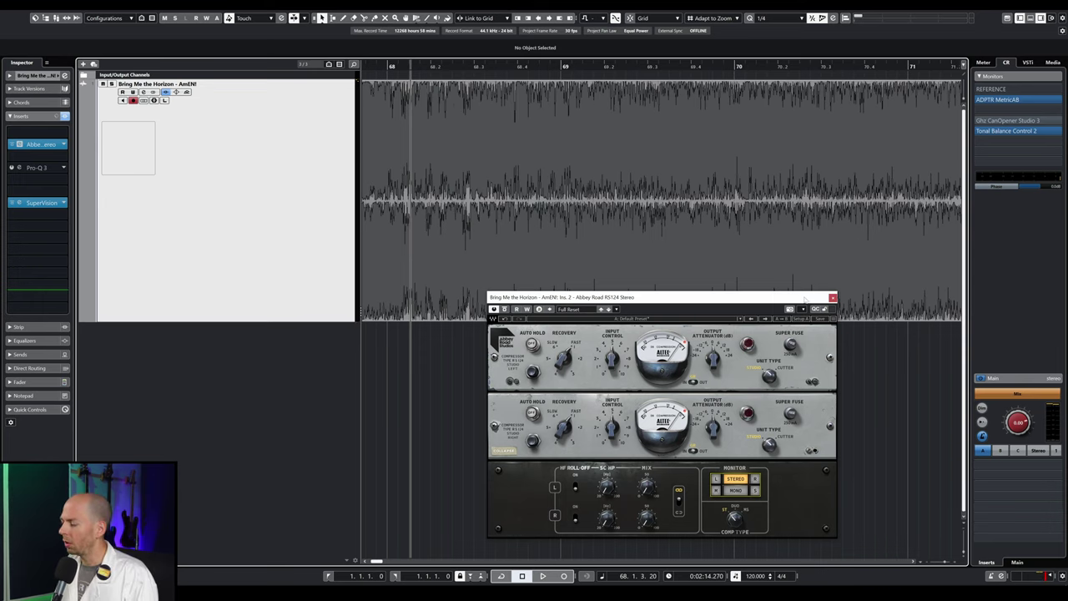
pyautogui.moveTo(805, 301); pyautogui.dragTo(818, 353)
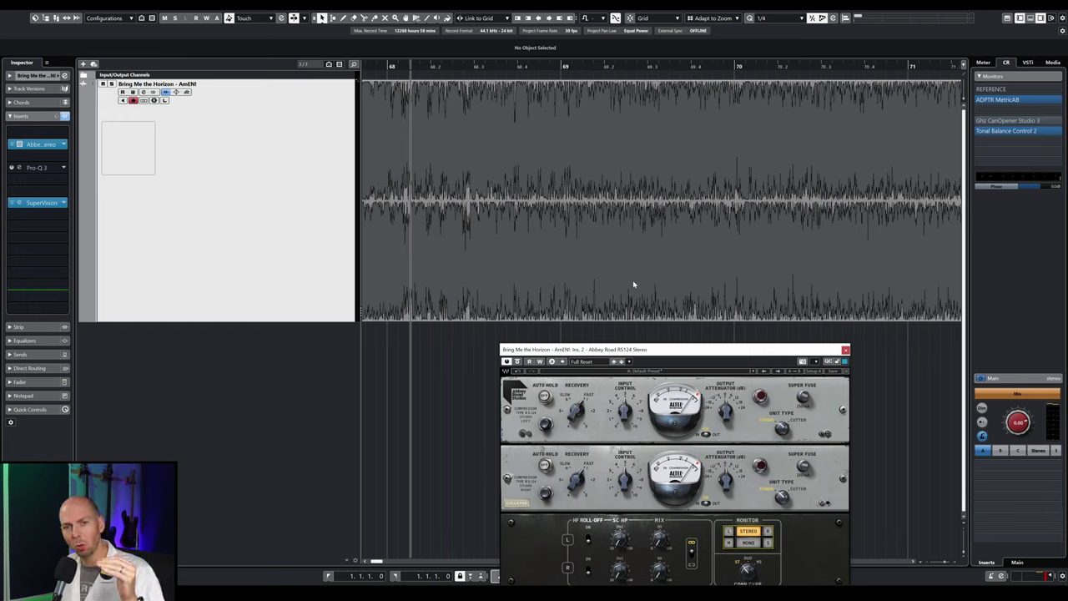
pyautogui.press('space')
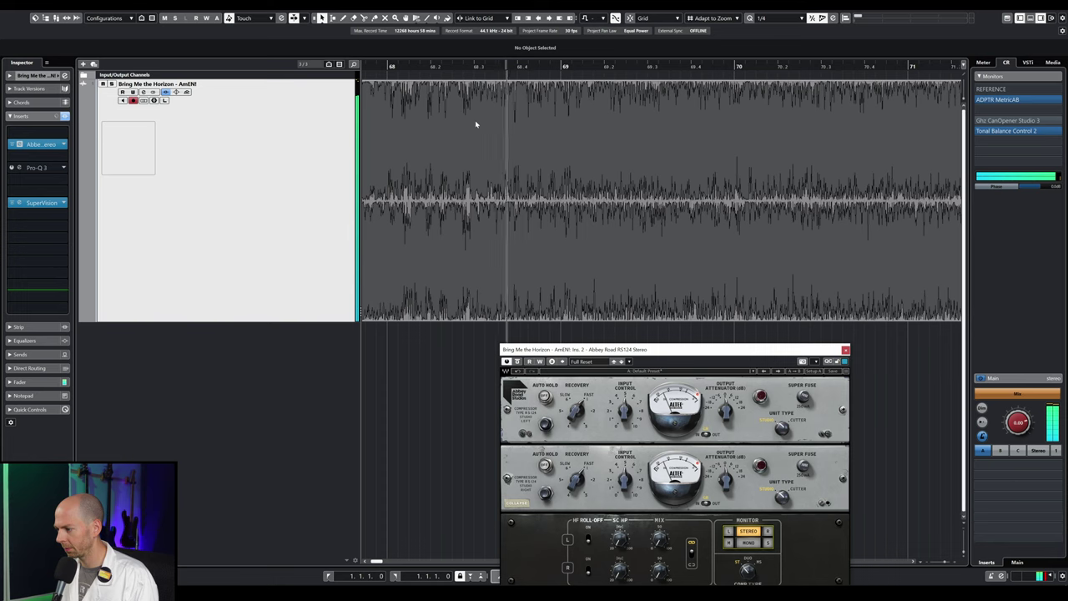
# - Relocate to the start of bar 72 and open the SuperVision loudness meter
pyautogui.click(377, 66)
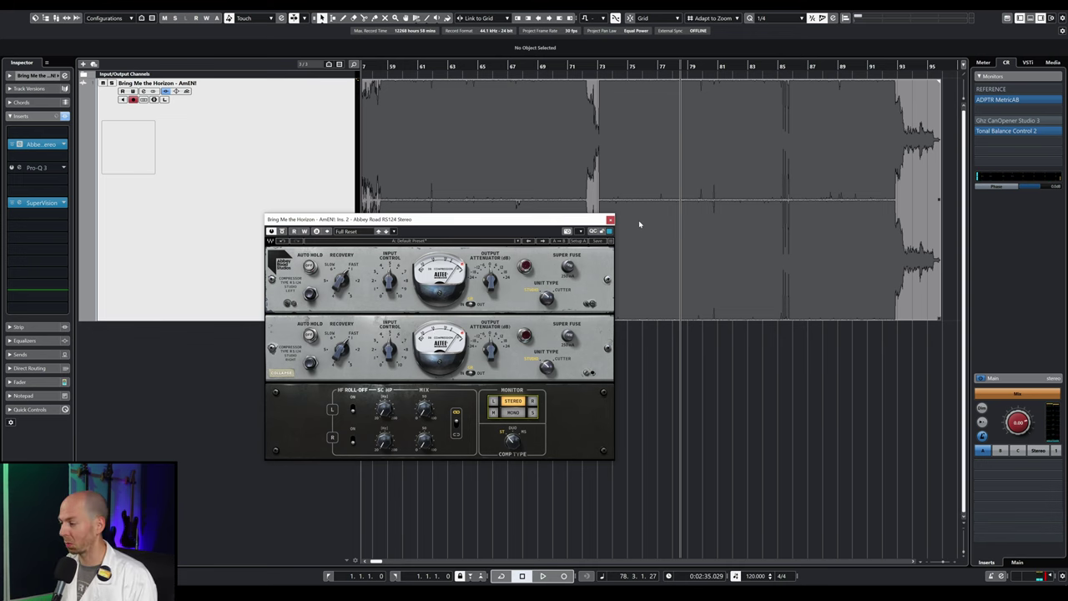
pyautogui.scroll(3, 611, 142)
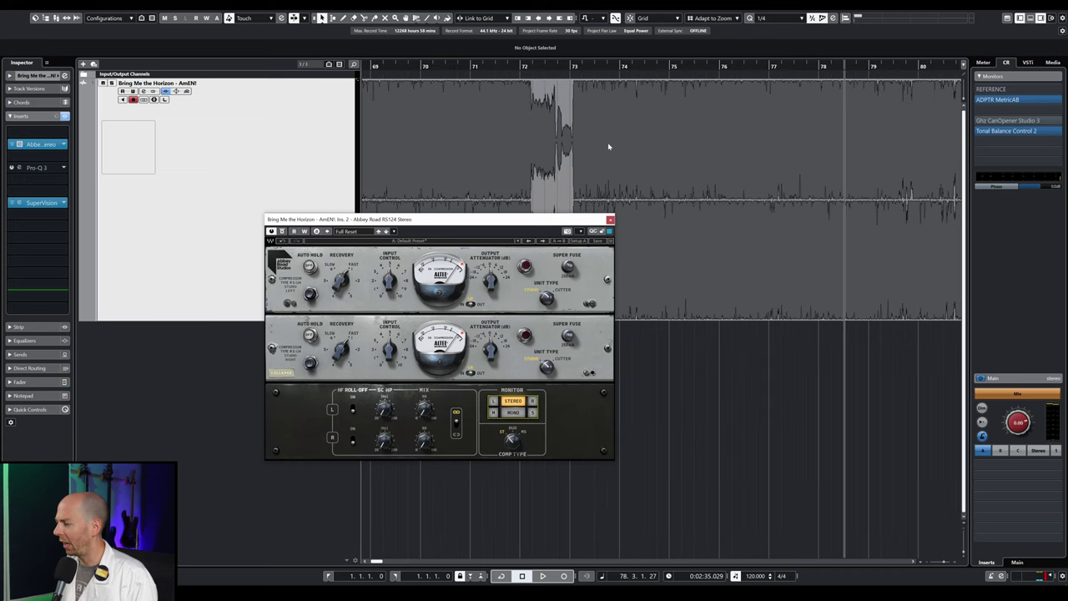
pyautogui.click(561, 74)
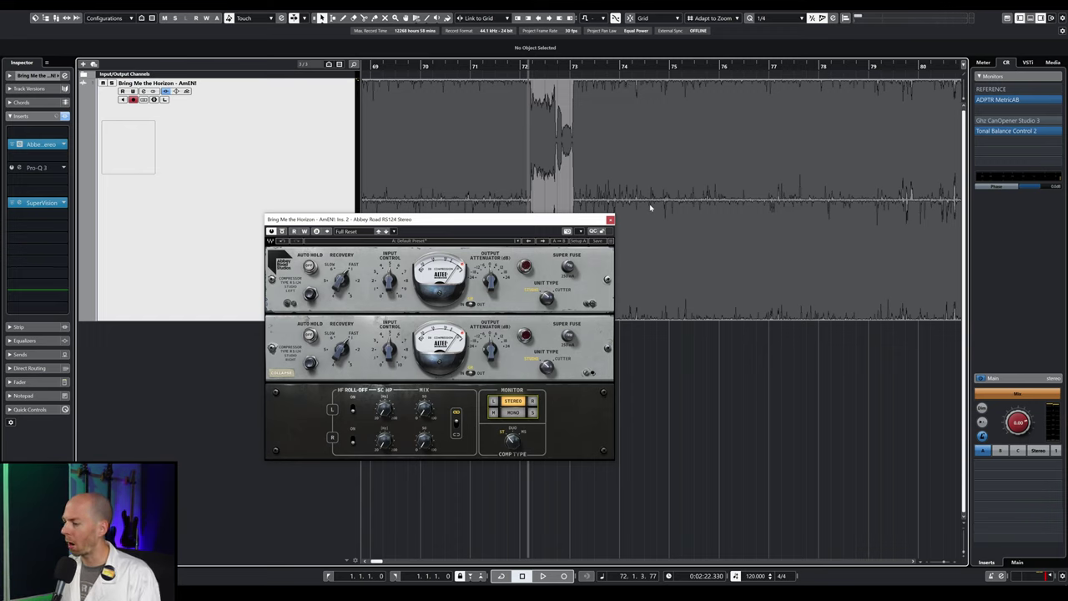
pyautogui.click(35, 204)
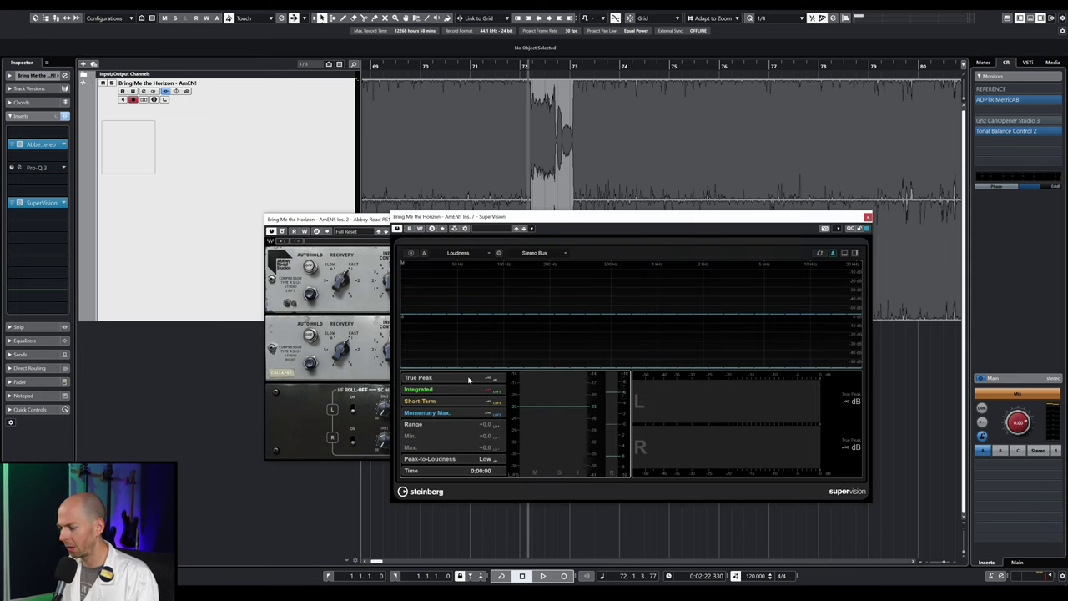
# - Measure the bar 72 passage (−4.6 LUFS integrated, +0.44 dB true peak), then close SuperVision
pyautogui.press('space')
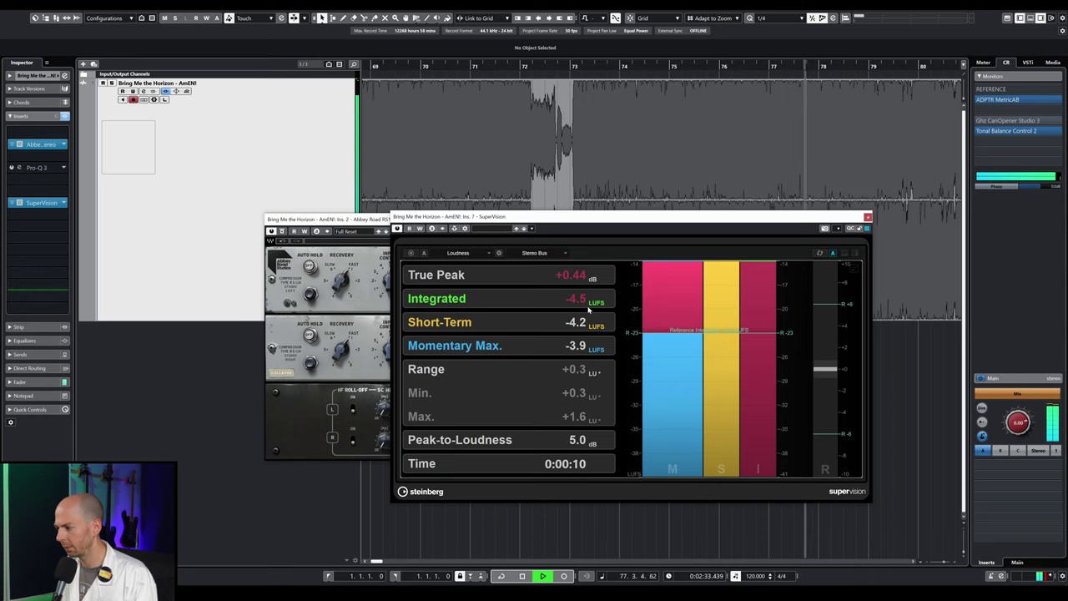
pyautogui.press('space')
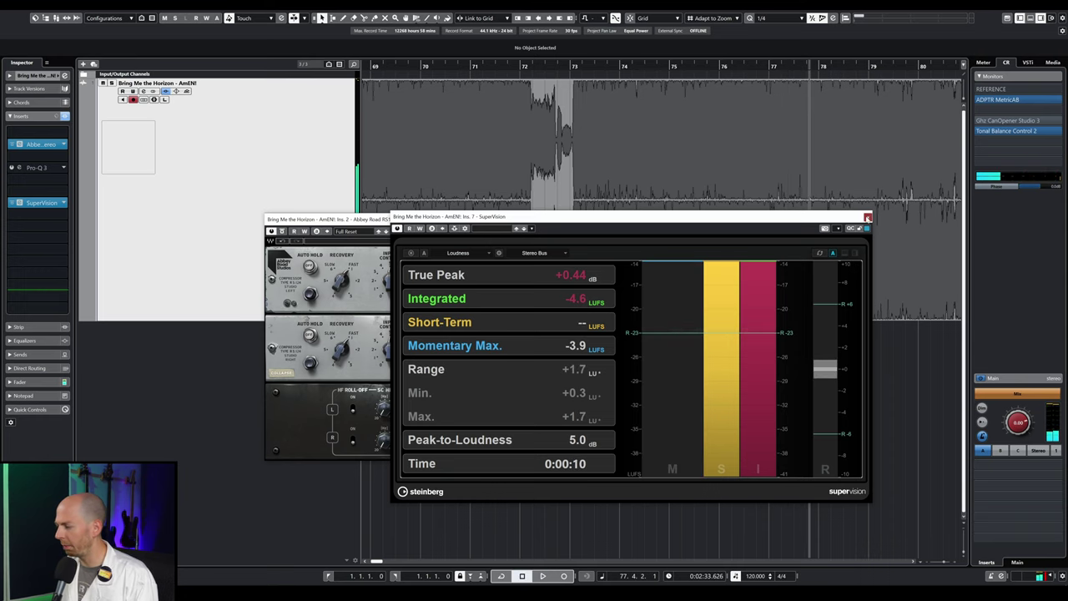
pyautogui.click(867, 218)
pyautogui.hotkey('shift', 'f')
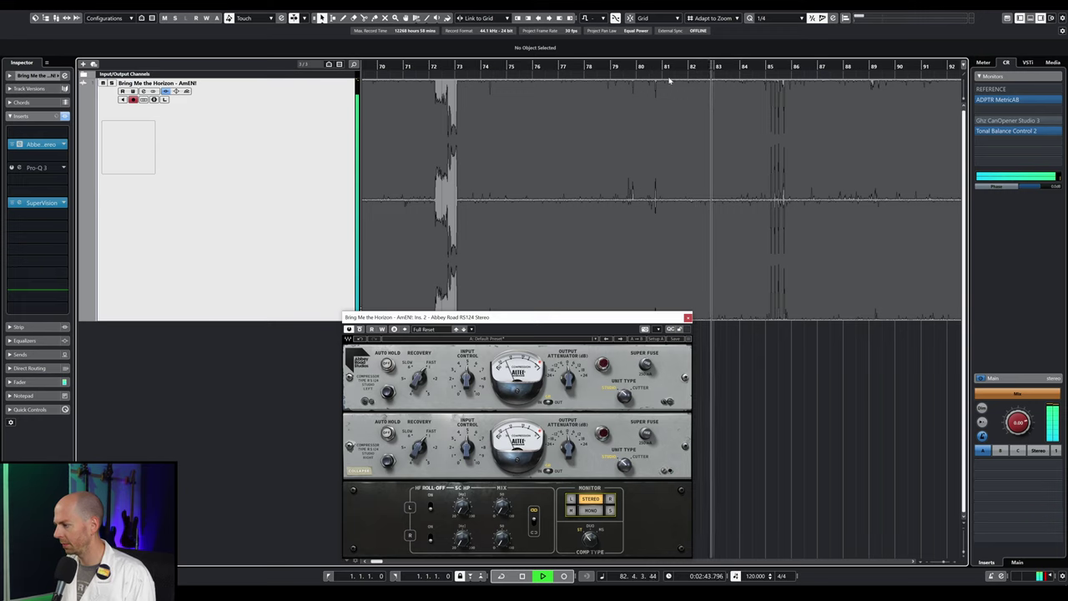
# - Zoom in on bars 84–90 and set side-only monitoring from bar 85.2
pyautogui.press('space')
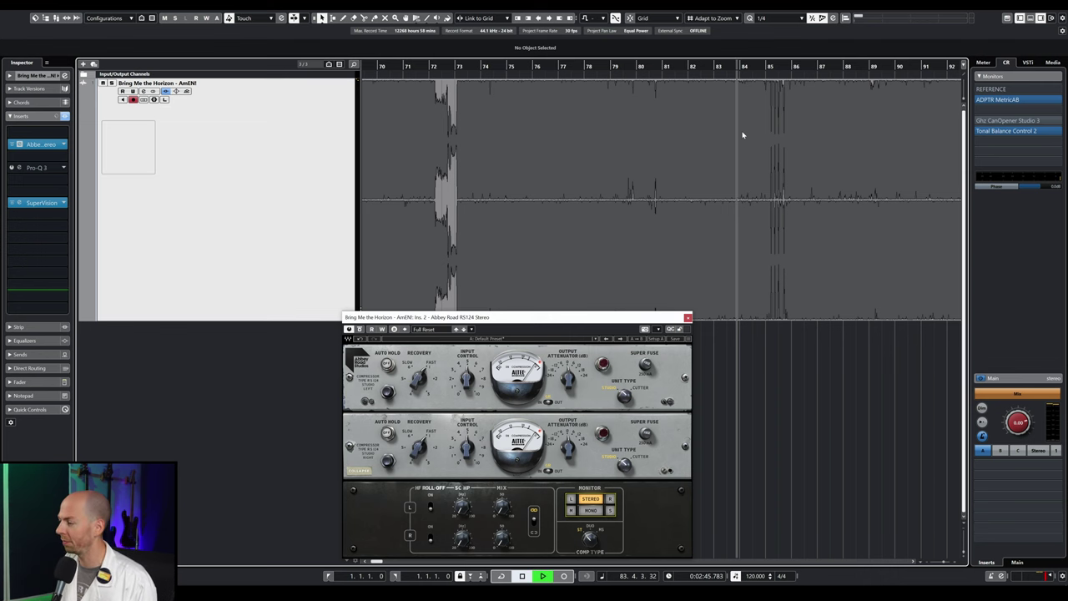
pyautogui.press('h')
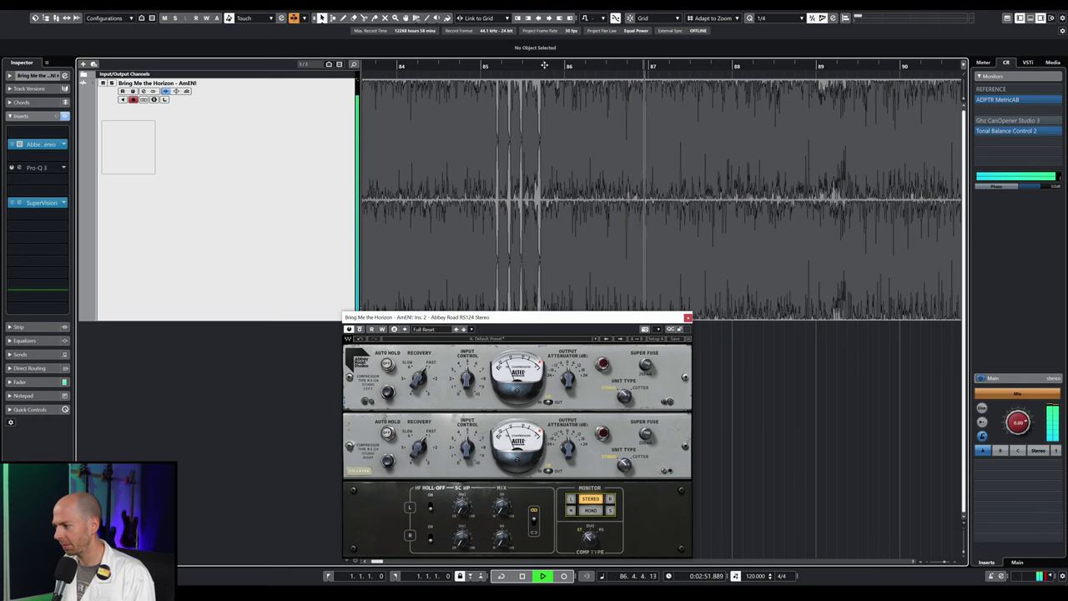
pyautogui.press('space')
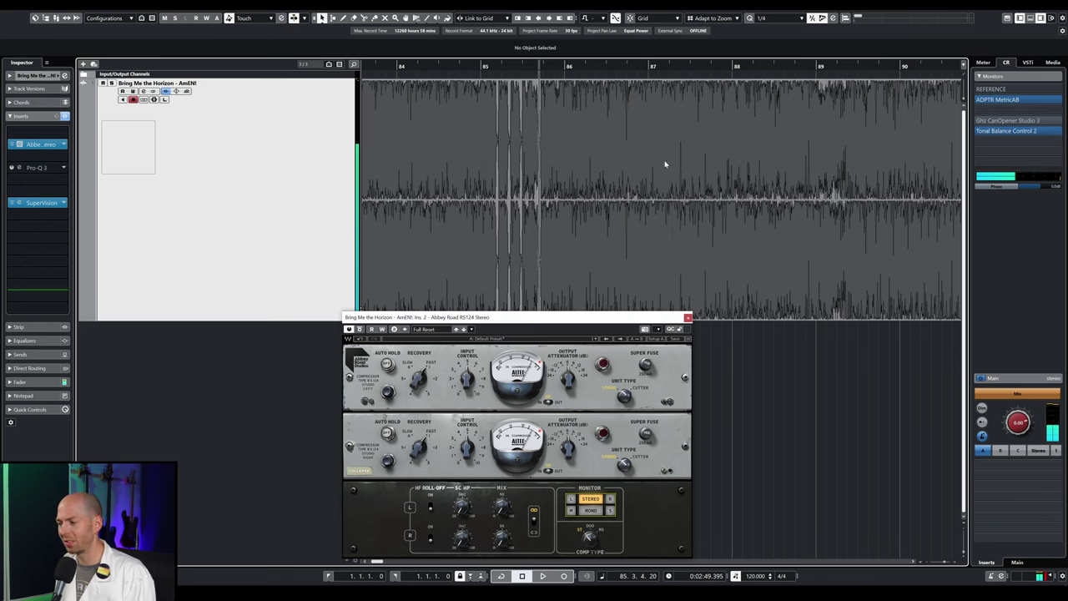
pyautogui.click(610, 510)
pyautogui.click(521, 60)
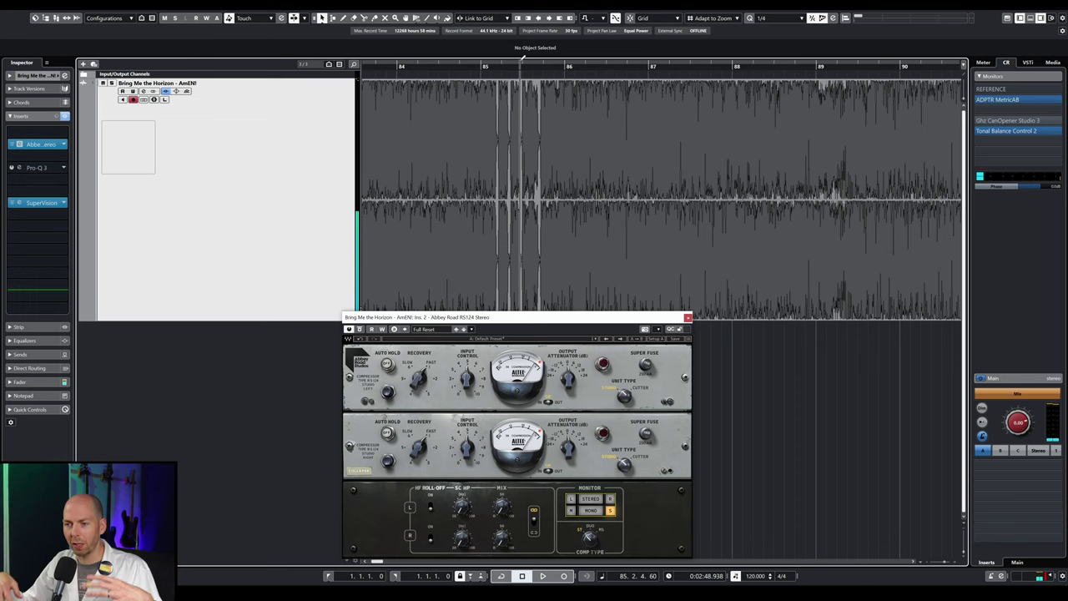
# - Play the side signal, set a tiny locator range around bar 89, and select the audio event
pyautogui.press('space')
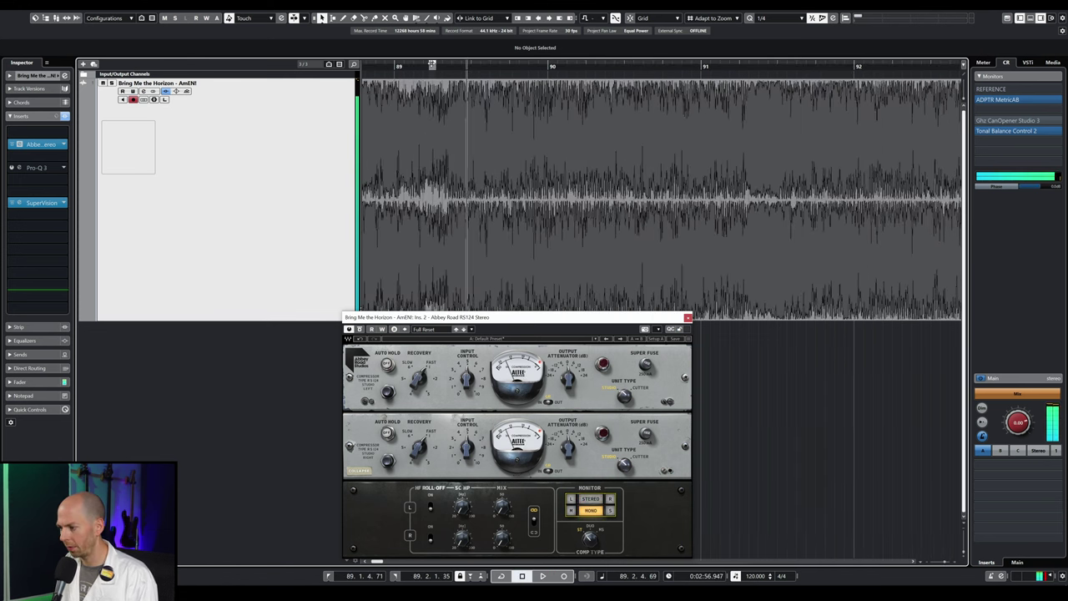
pyautogui.moveTo(439, 67); pyautogui.dragTo(432, 67)
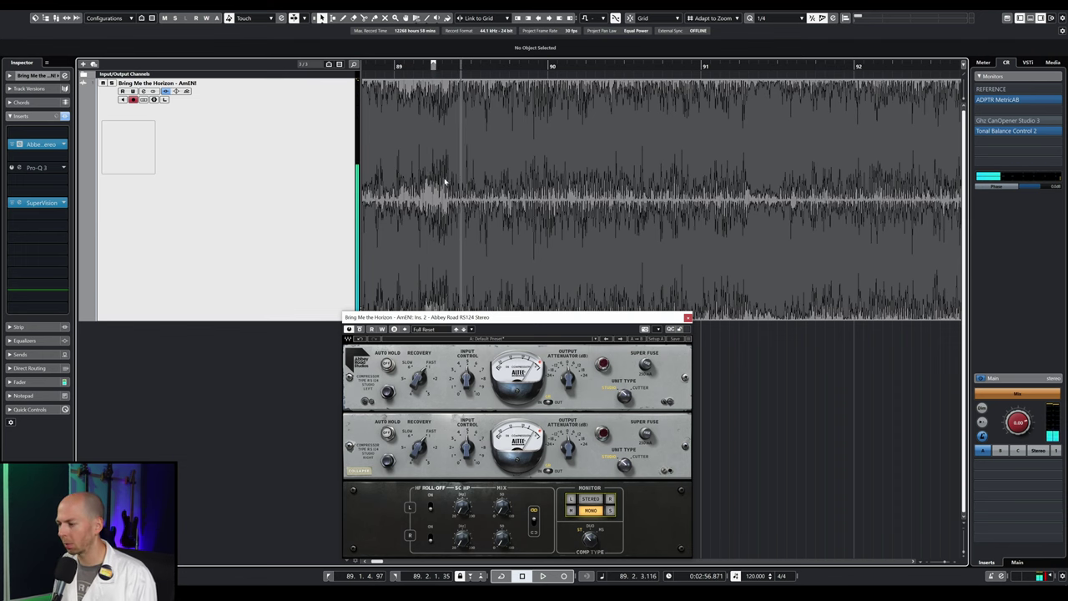
pyautogui.click(528, 196)
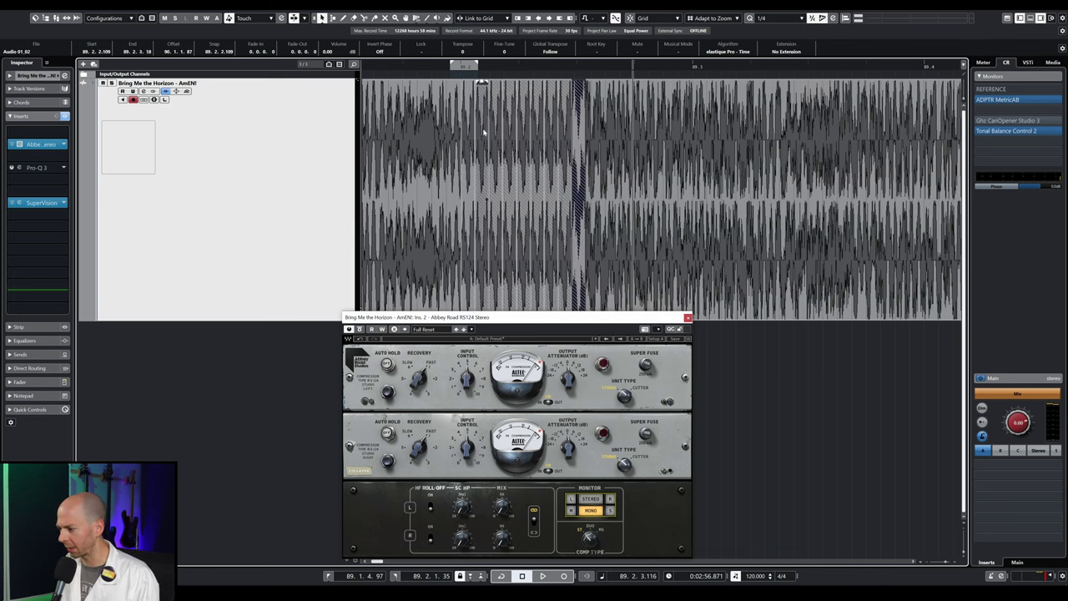
# - Zoom in at bar 89 and audition the passage in mono up to about bar 92
pyautogui.moveTo(436, 67); pyautogui.dragTo(437, 118)
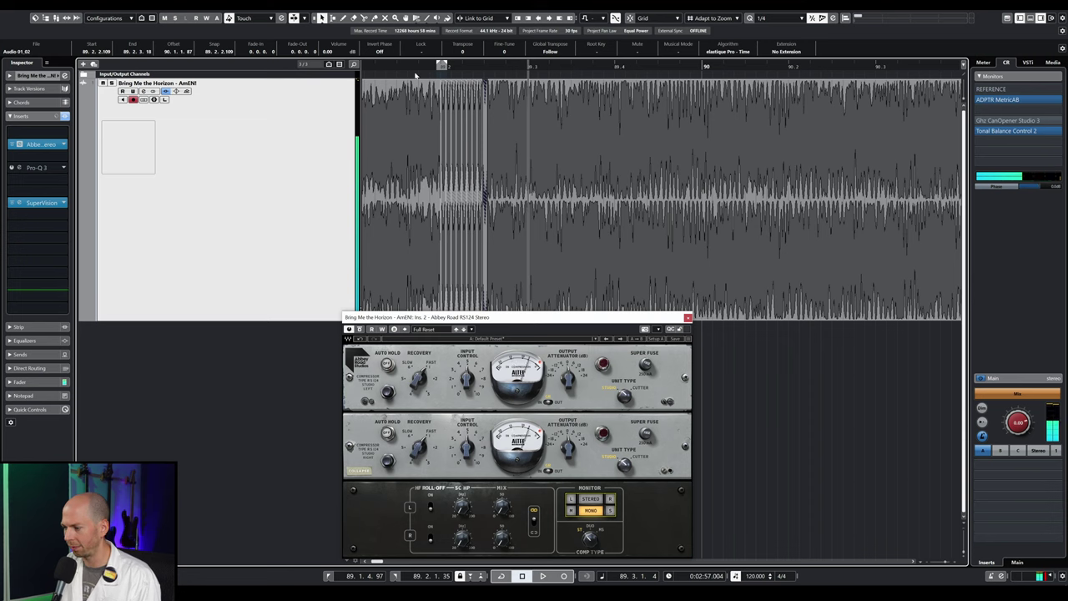
pyautogui.press('space')
pyautogui.press('space')
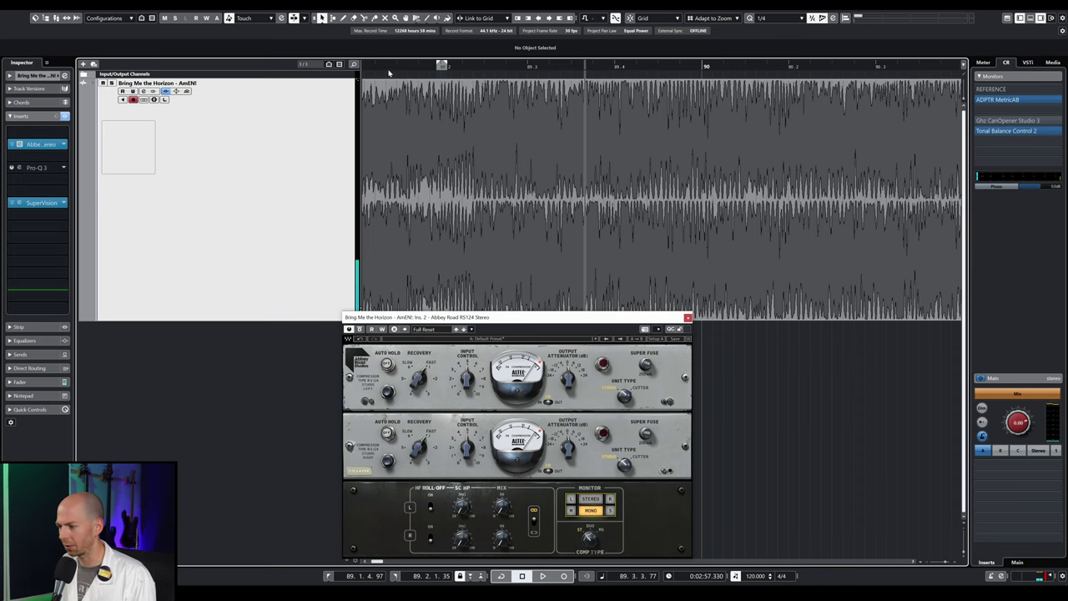
pyautogui.press('space')
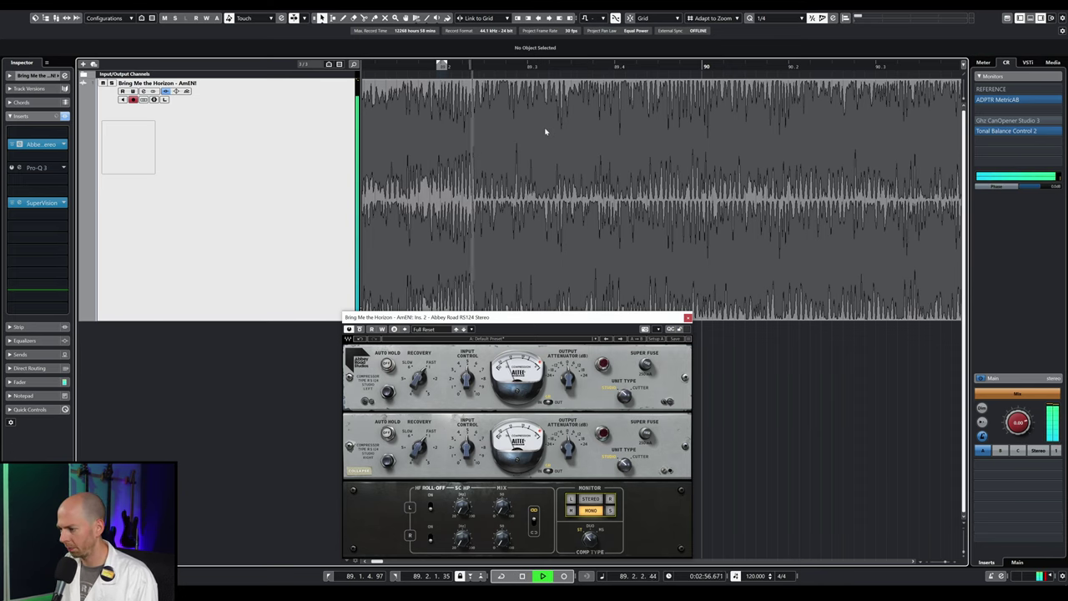
pyautogui.scroll(-2, 599, 177)
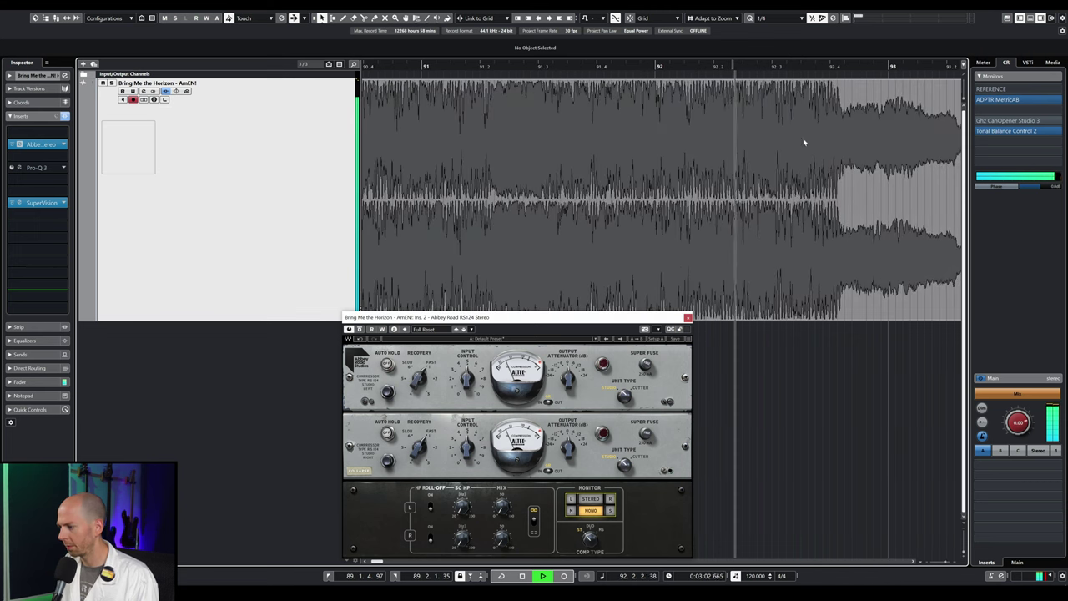
pyautogui.press('space')
pyautogui.scroll(-3, 560, 249)
# - Move the playback position back to around bar 89 and resume playing the Amen mix
pyautogui.scroll(-1, 561, 249)
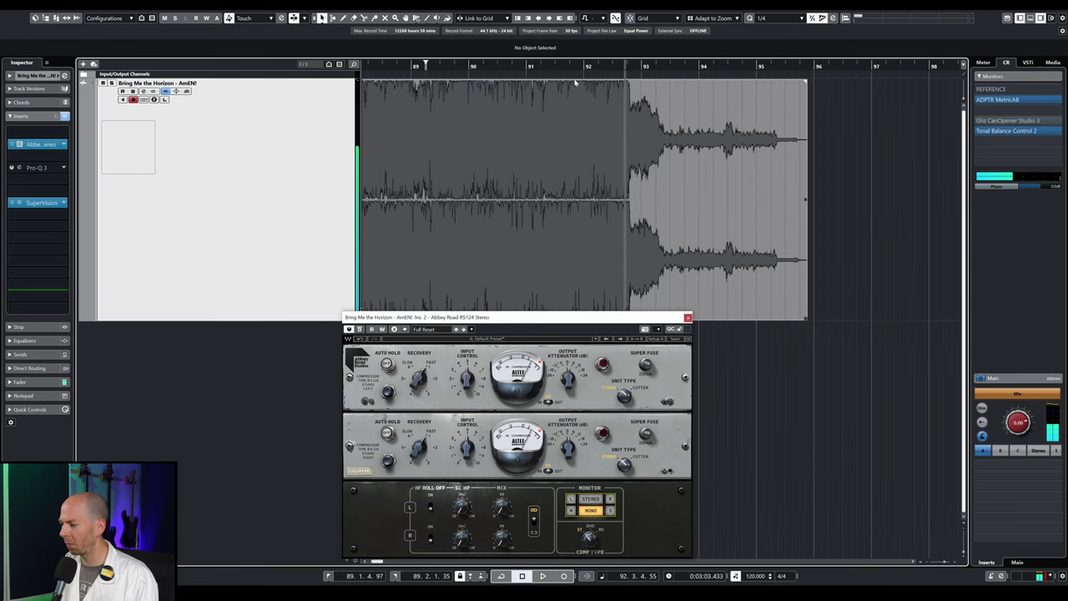
pyautogui.click(437, 66)
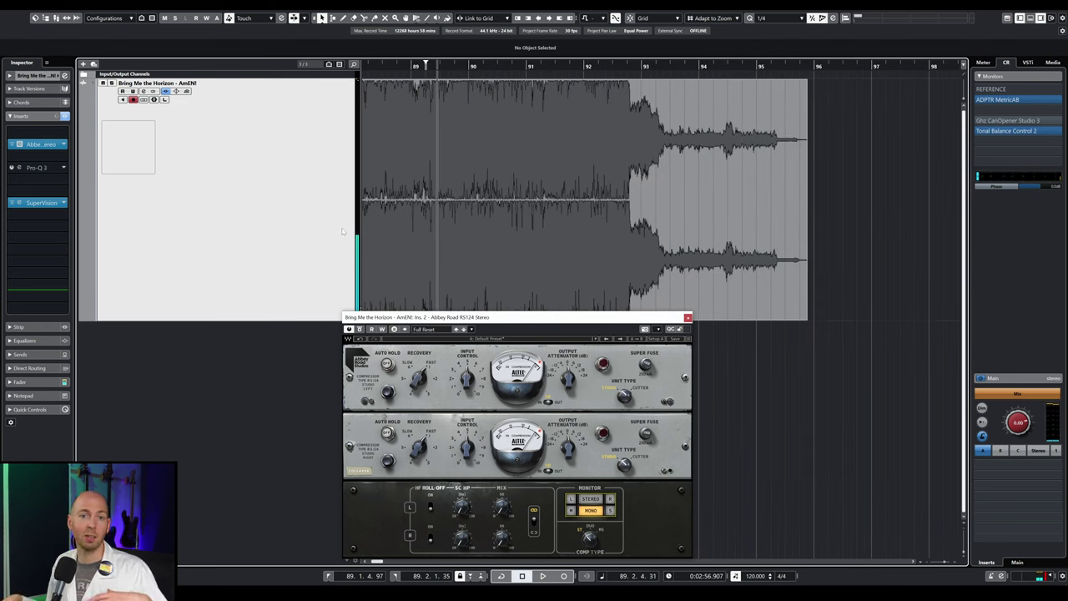
pyautogui.press('space')
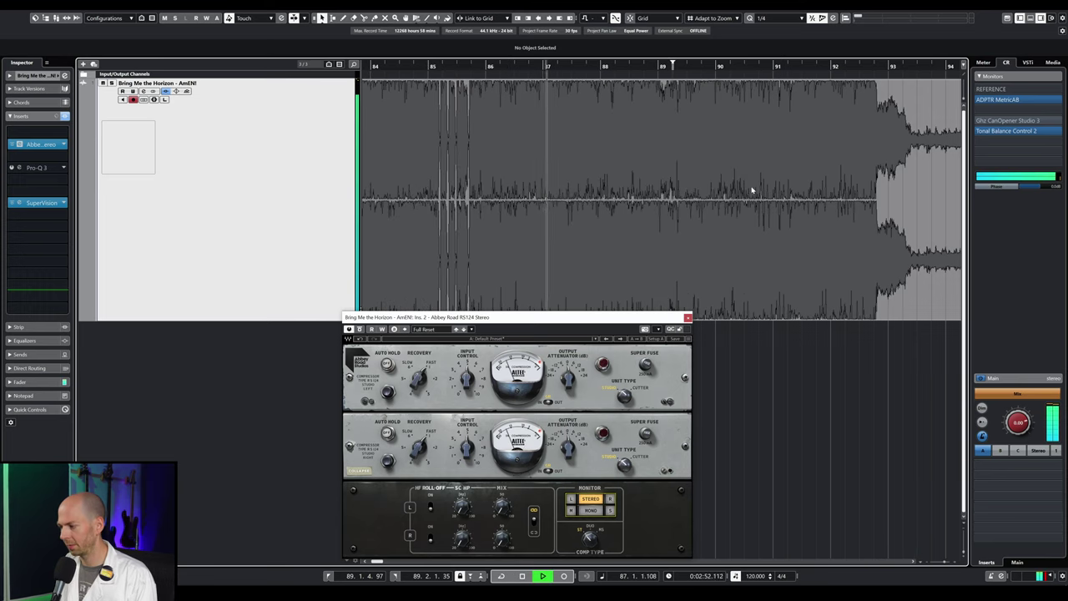